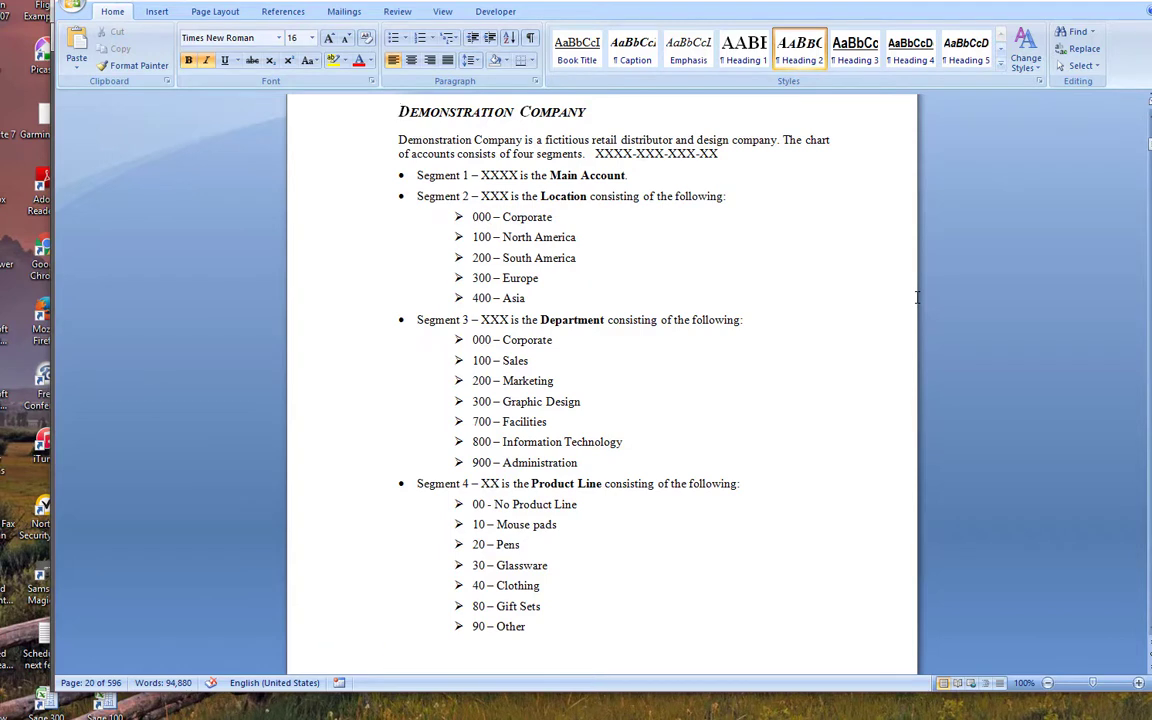
- Review the demonstration company's account segments, budget sheet layout and organizational structure by department and location
{"action": "scroll", "coordinate": [917, 297], "scroll_direction": "down", "scroll_amount": 12}
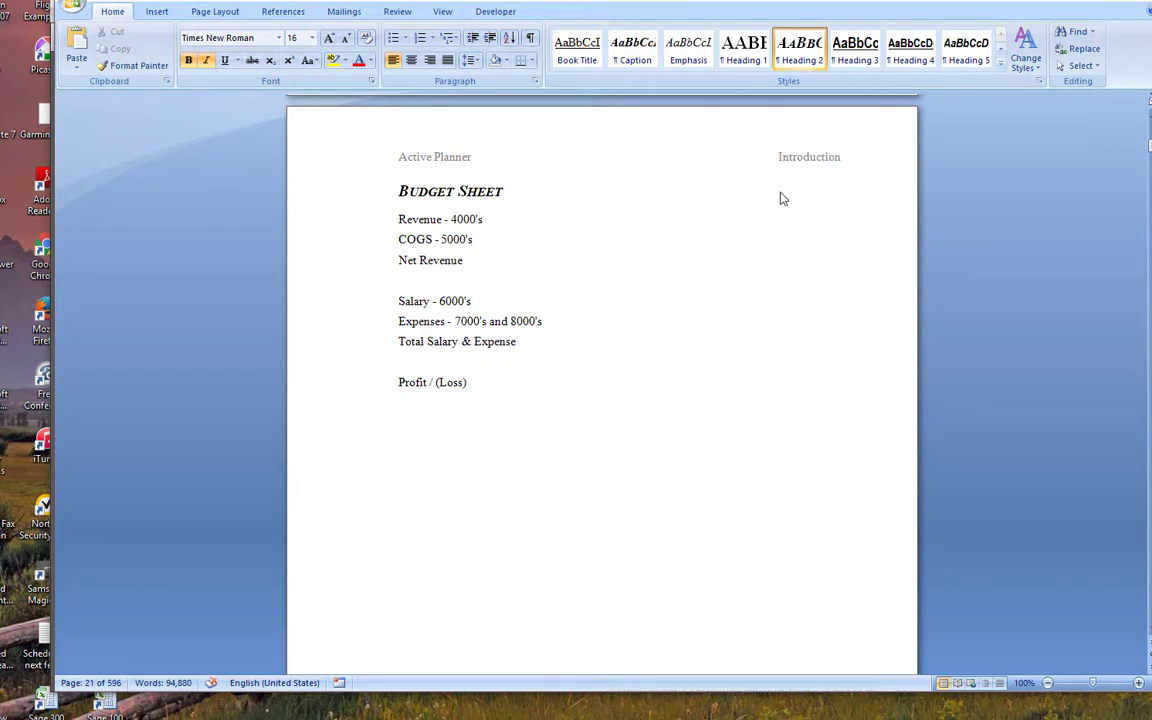
{"action": "scroll", "coordinate": [728, 352], "scroll_direction": "down", "scroll_amount": 12}
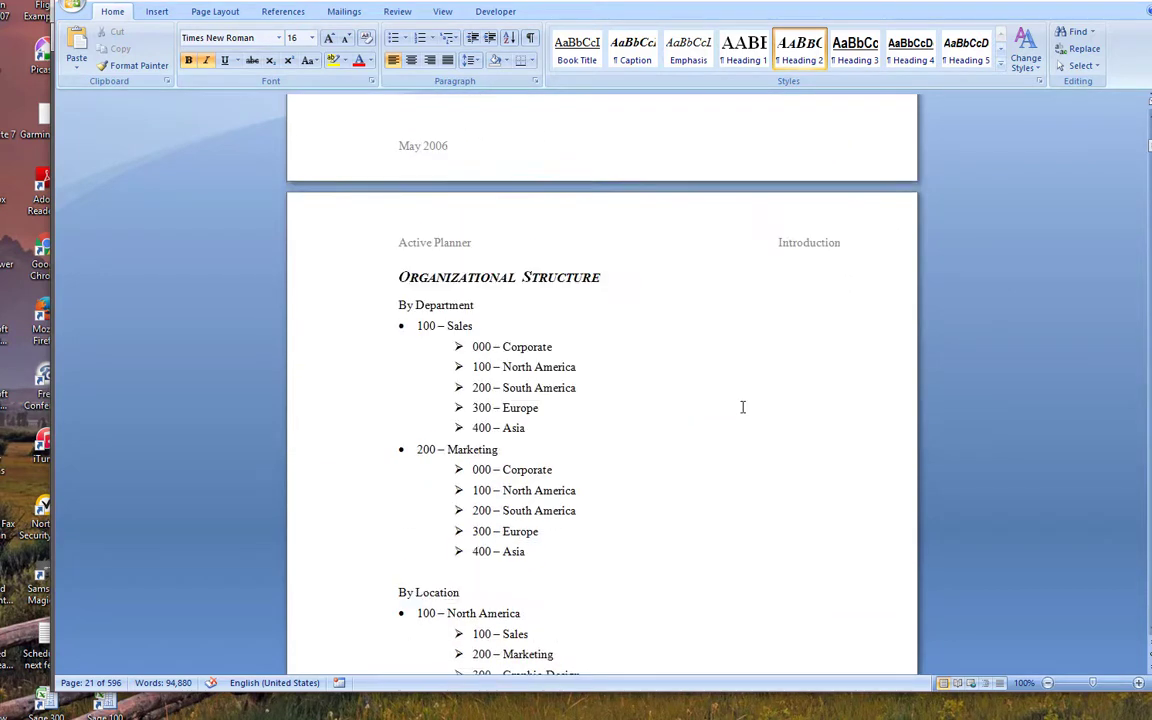
{"action": "scroll", "coordinate": [754, 403], "scroll_direction": "down", "scroll_amount": 1}
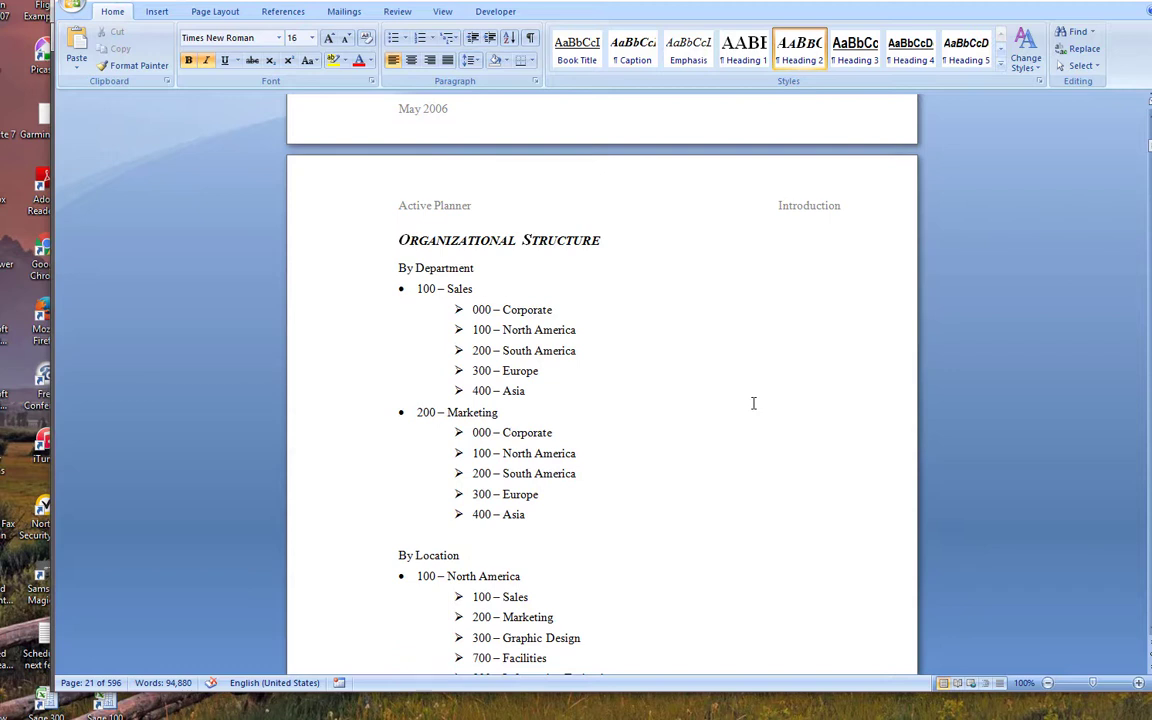
{"action": "scroll", "coordinate": [579, 391], "scroll_direction": "down", "scroll_amount": 2}
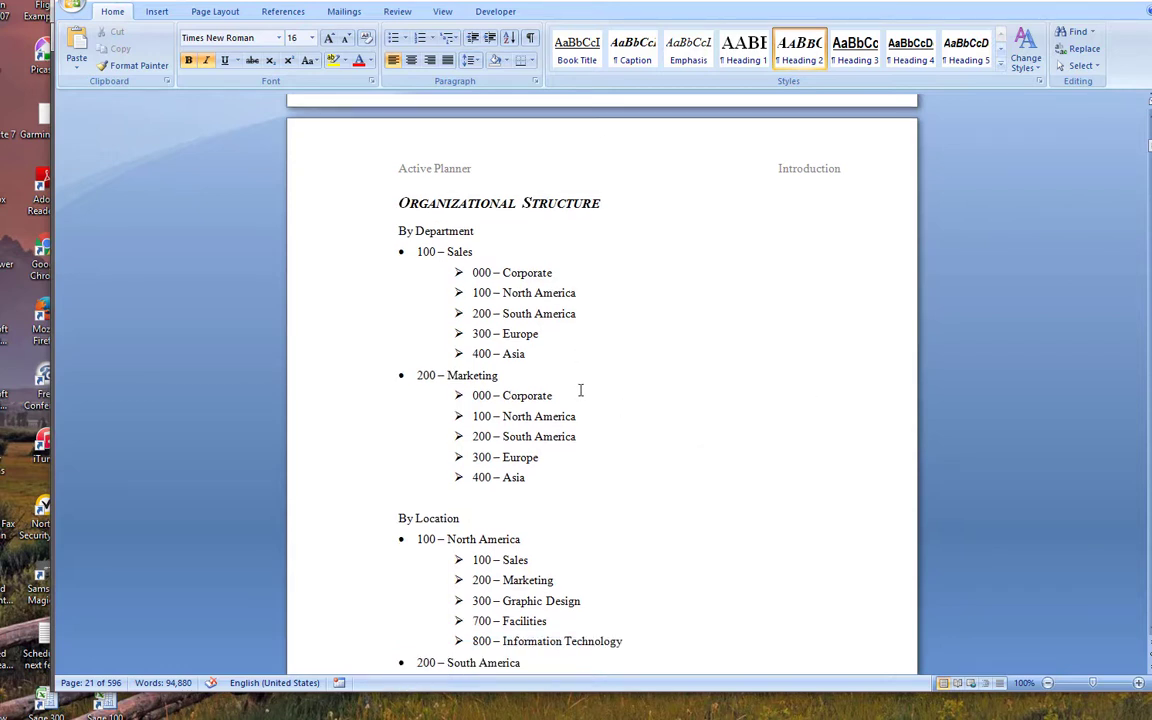
{"action": "scroll", "coordinate": [581, 391], "scroll_direction": "down", "scroll_amount": 3}
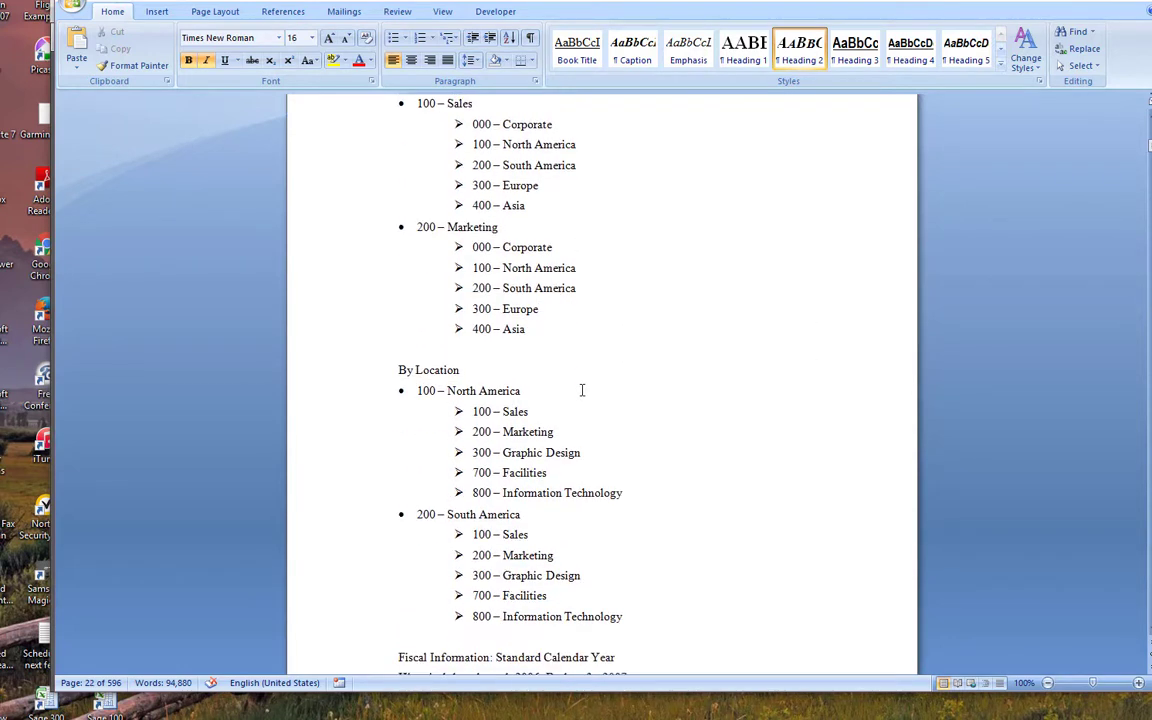
{"action": "scroll", "coordinate": [737, 372], "scroll_direction": "down", "scroll_amount": 3}
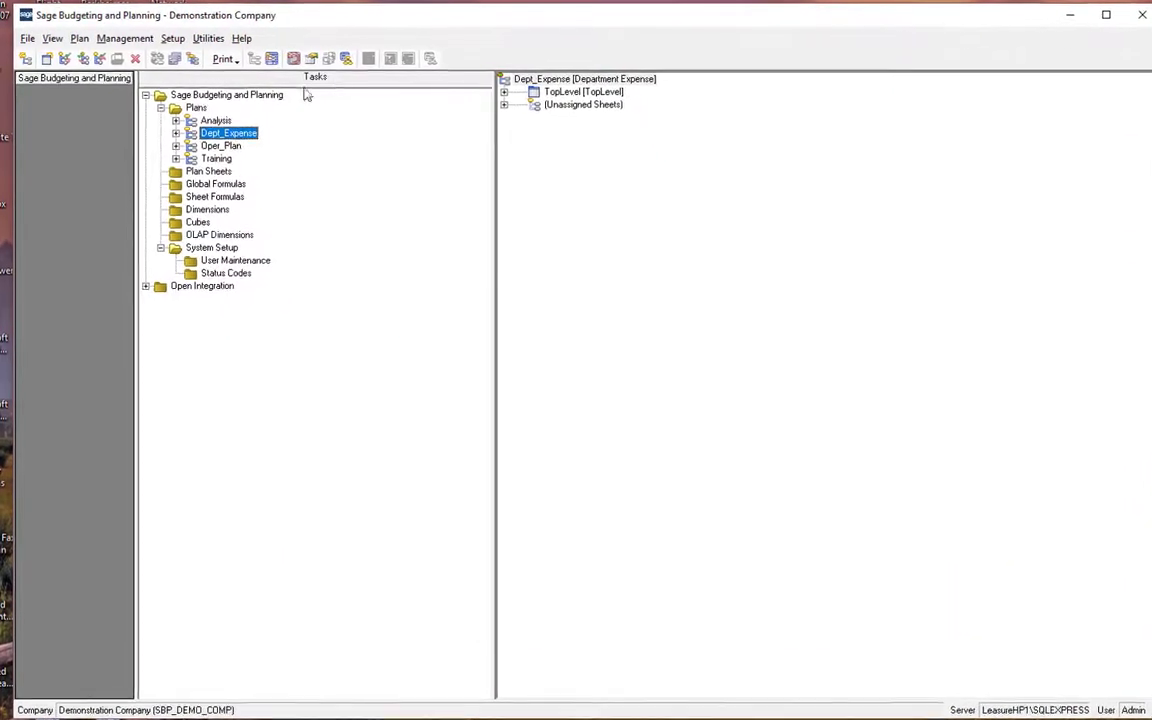
- Switch to Sage Budgeting and Planning, start Create Basic Budgets for the plans and proceed to the template selection
{"action": "left_click", "coordinate": [196, 108]}
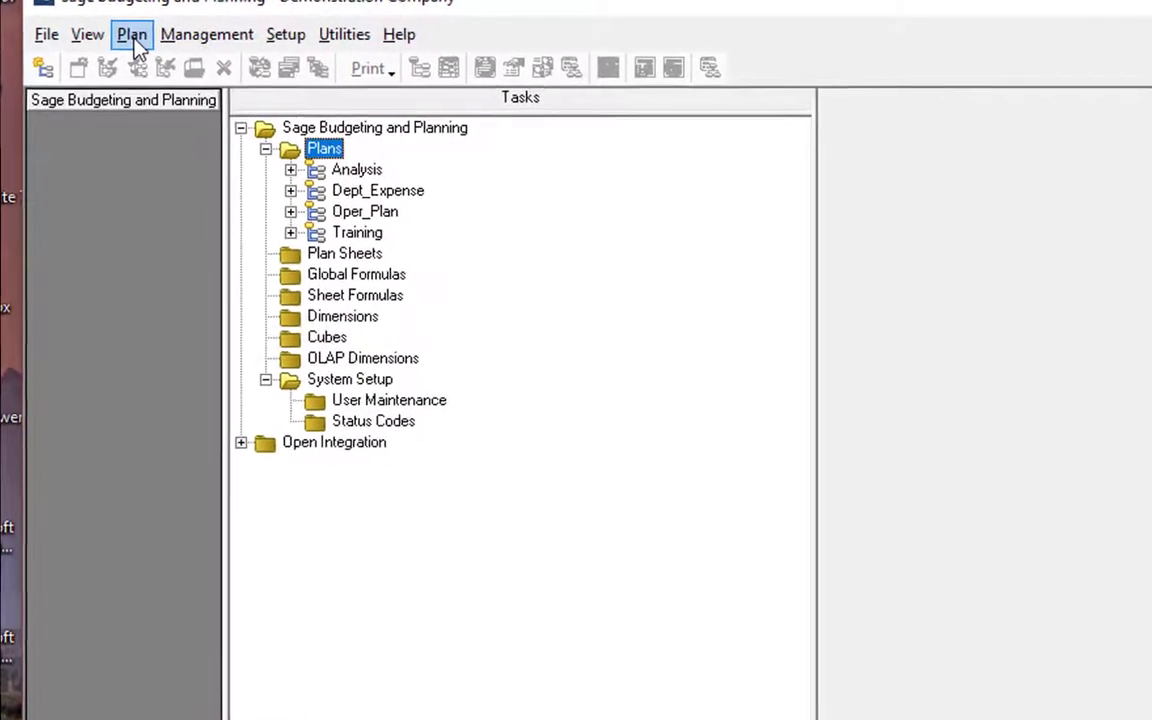
{"action": "left_click", "coordinate": [118, 35]}
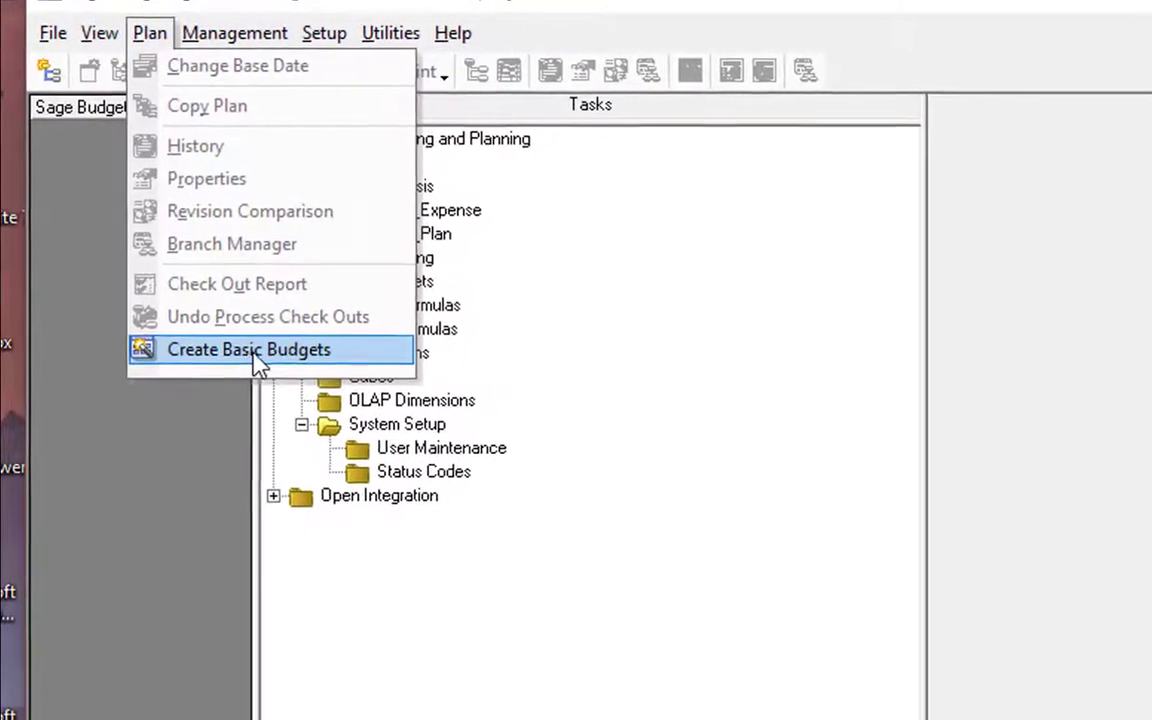
{"action": "left_click", "coordinate": [376, 360]}
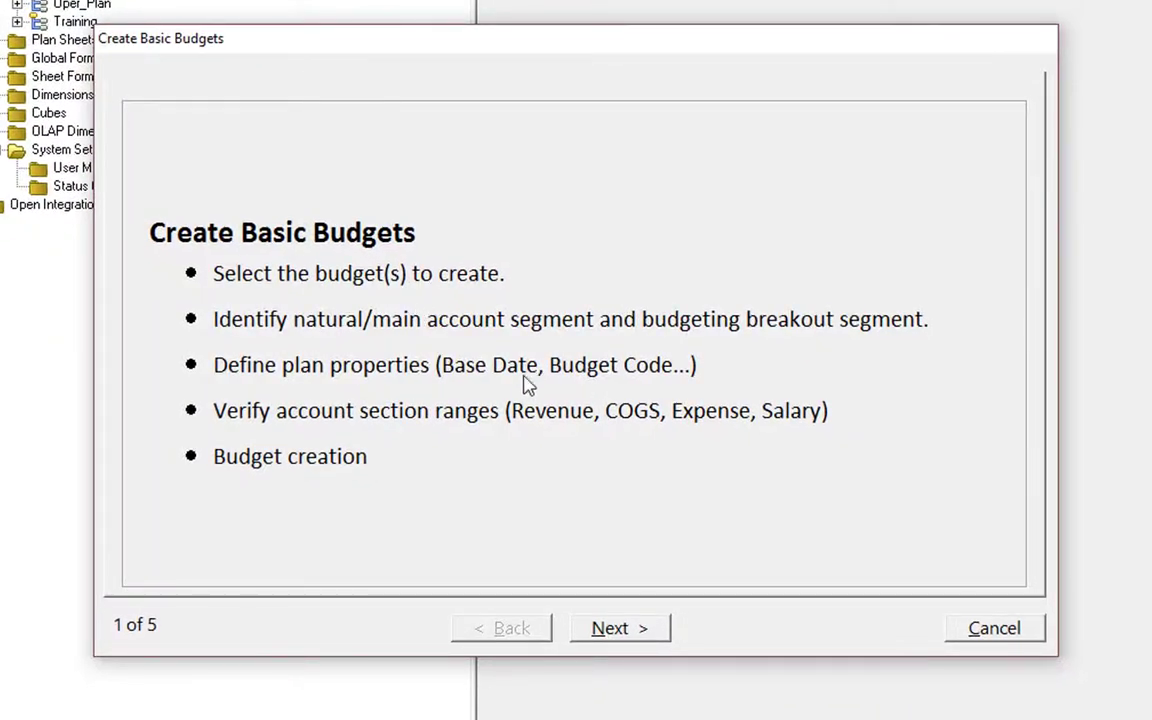
{"action": "left_click", "coordinate": [612, 632]}
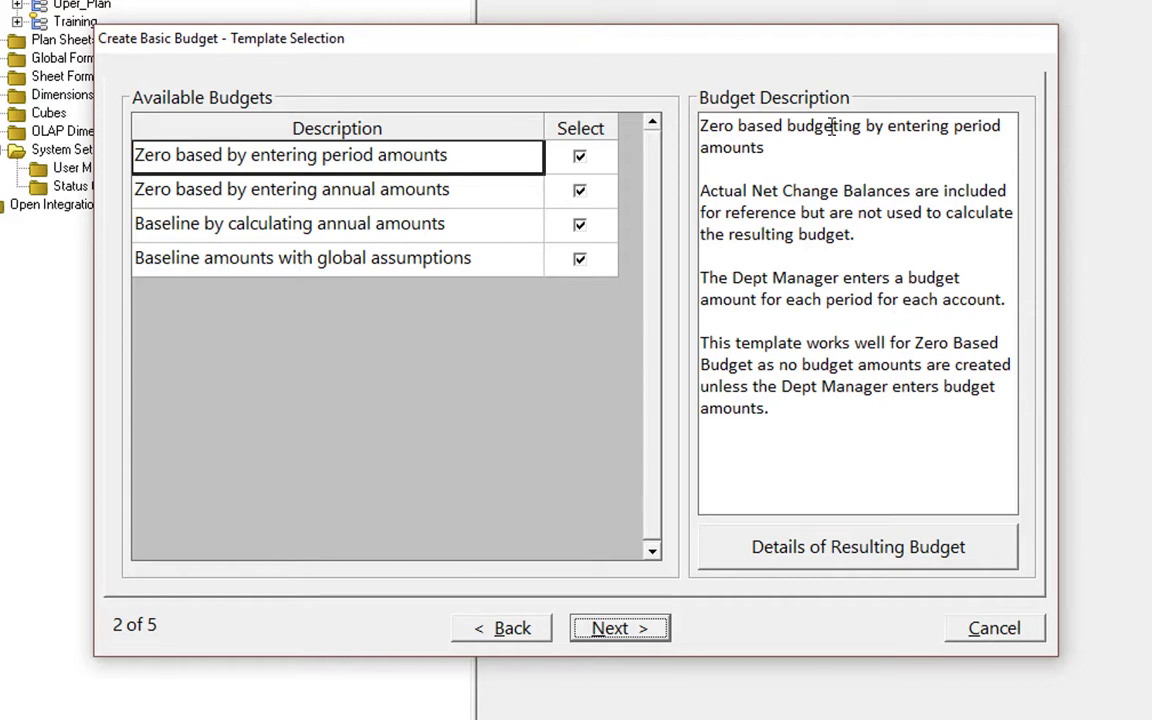
- Examine the available budget templates' descriptions and read the resulting budget details for Baseline amounts with global assumptions
{"action": "left_click", "coordinate": [208, 193]}
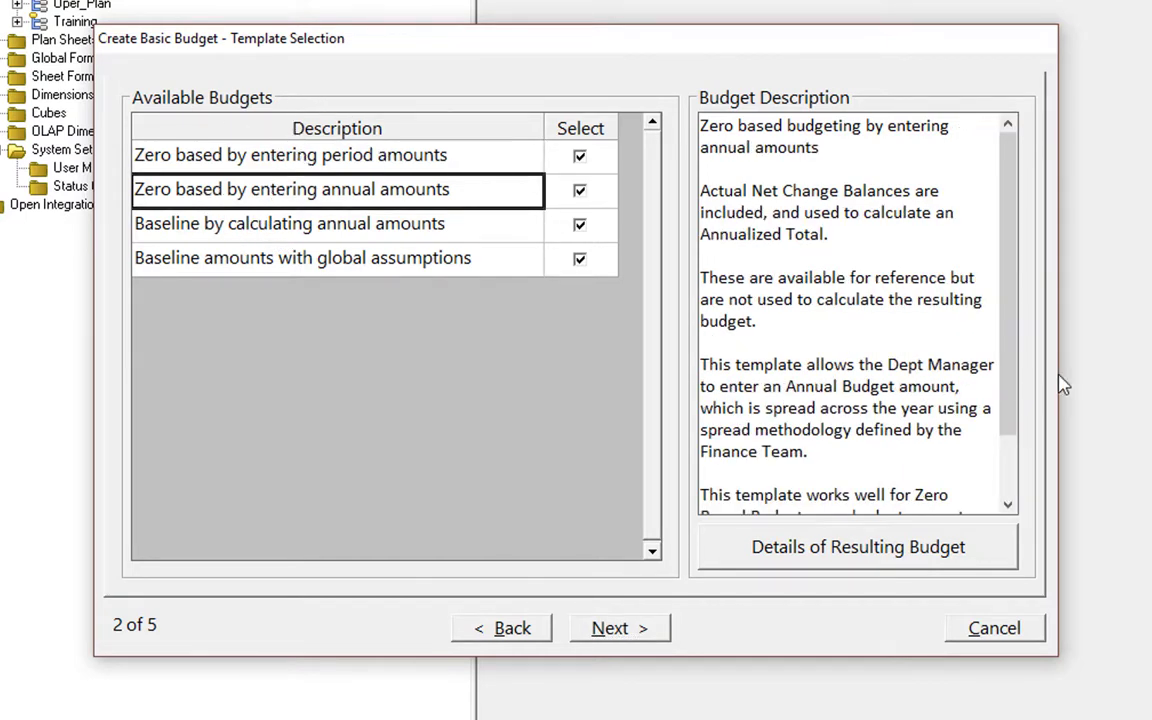
{"action": "left_click_drag", "start_coordinate": [1005, 260], "coordinate": [1023, 200]}
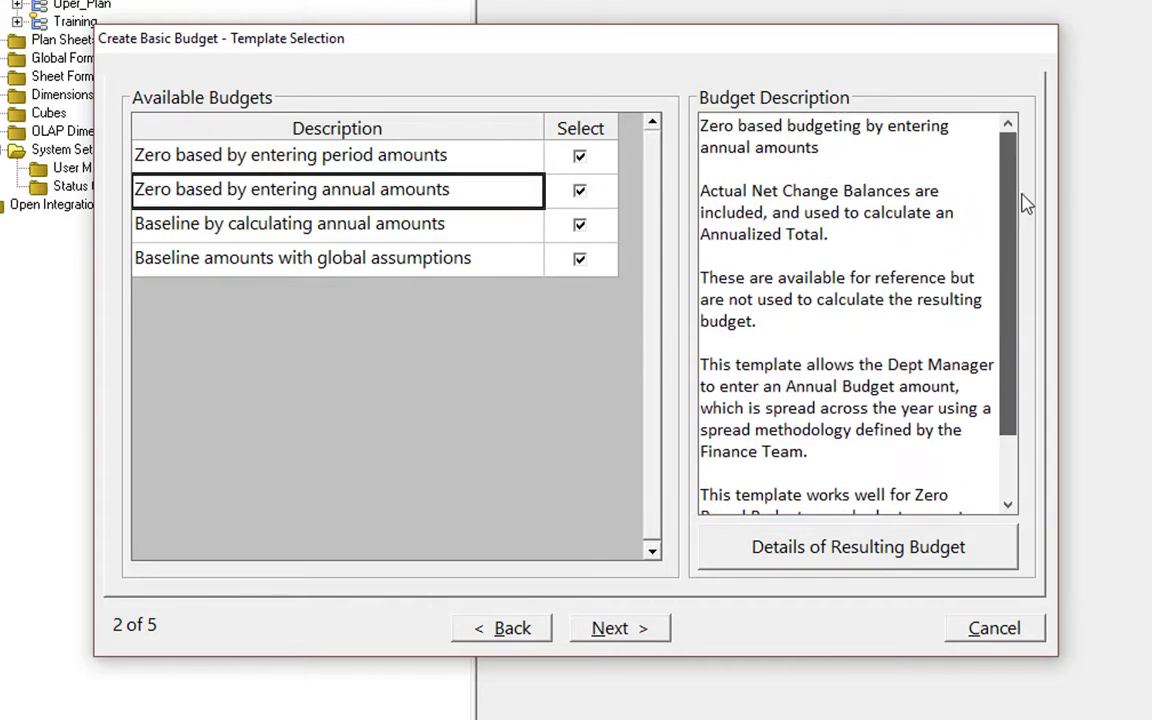
{"action": "left_click", "coordinate": [190, 223]}
{"action": "left_click", "coordinate": [177, 259]}
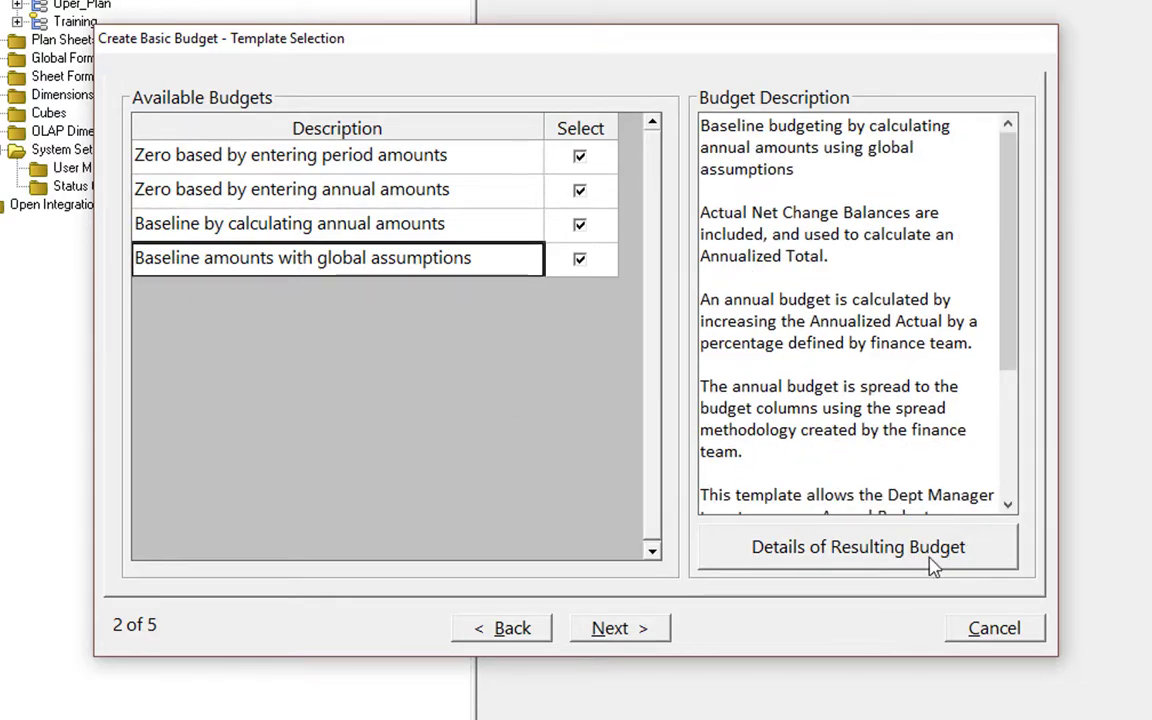
{"action": "left_click", "coordinate": [900, 538]}
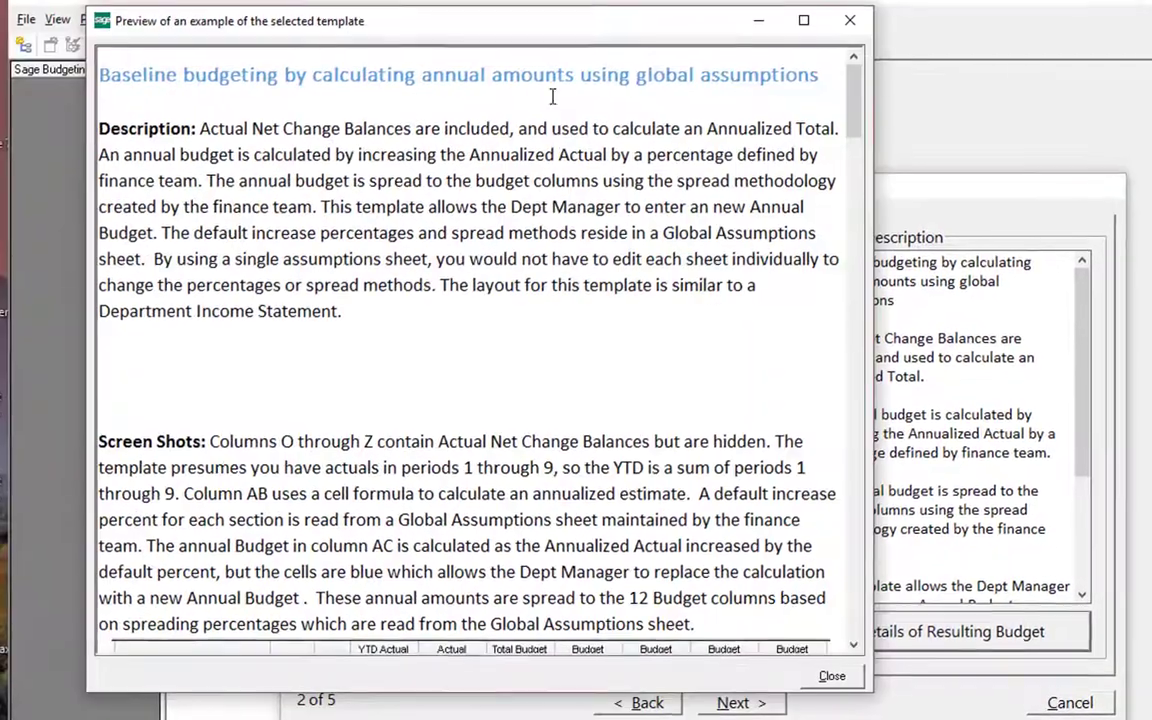
{"action": "left_click_drag", "start_coordinate": [855, 110], "coordinate": [844, 636]}
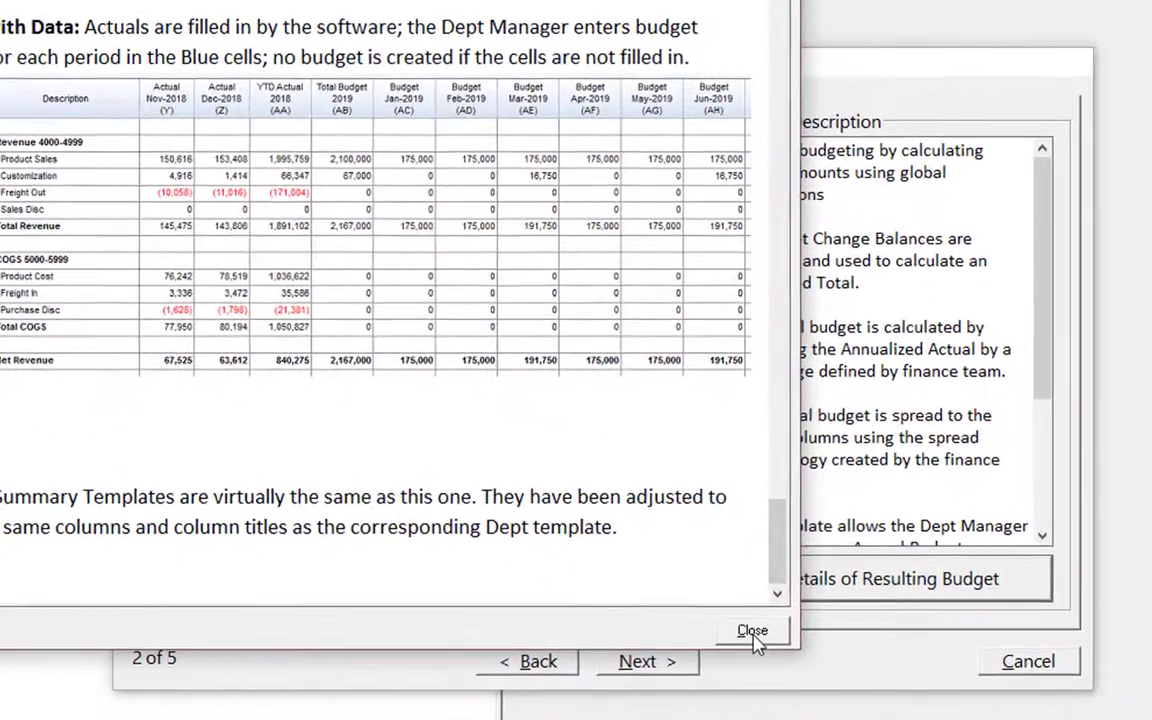
{"action": "left_click", "coordinate": [804, 660]}
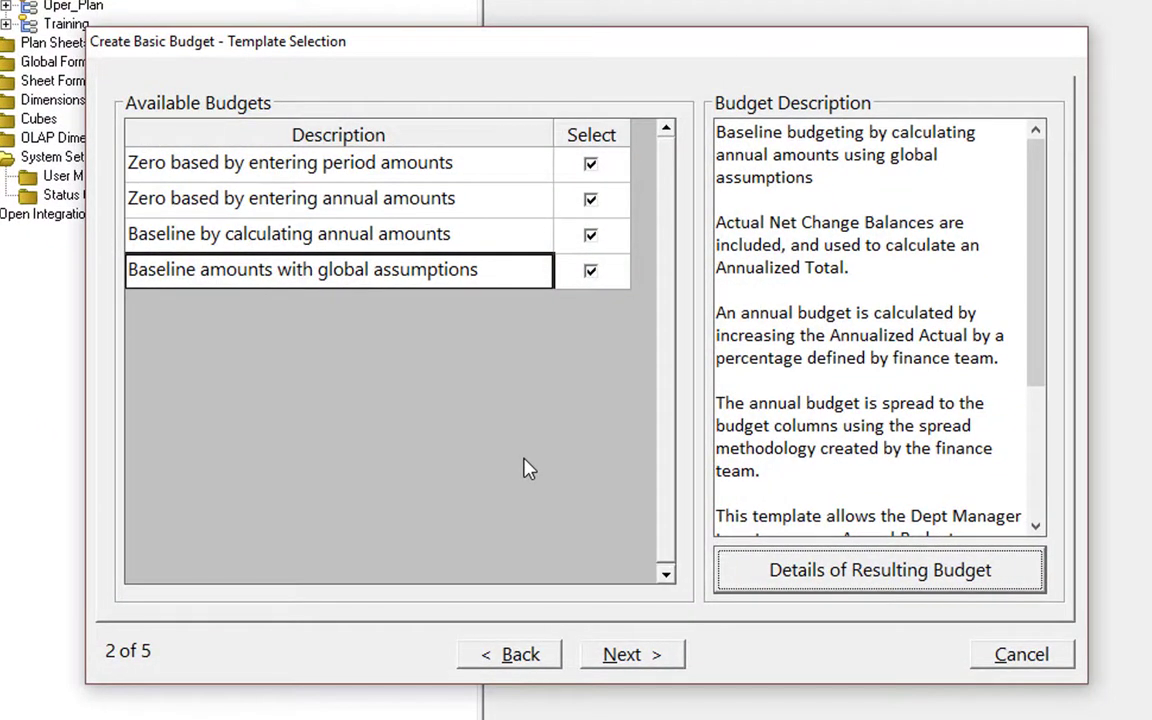
- Deselect both zero based templates and Baseline by calculating annual amounts, then continue with only Baseline amounts with global assumptions
{"action": "left_click", "coordinate": [590, 166]}
{"action": "left_click", "coordinate": [591, 167]}
{"action": "left_click", "coordinate": [591, 200]}
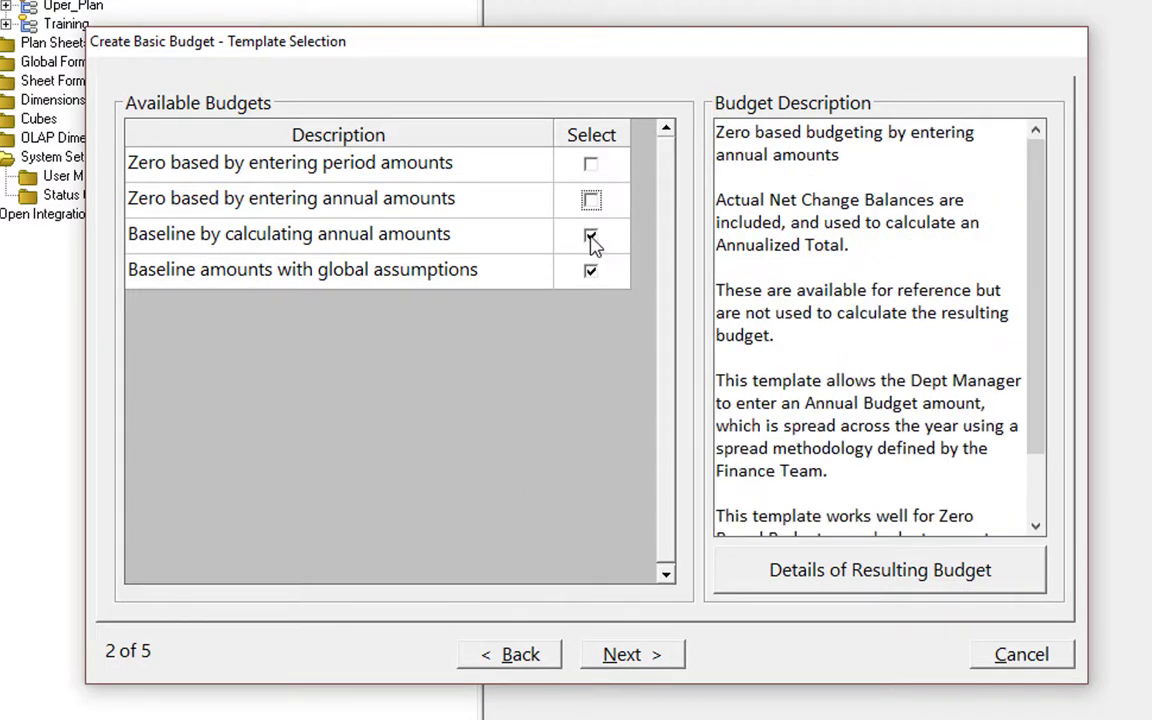
{"action": "left_click", "coordinate": [591, 236]}
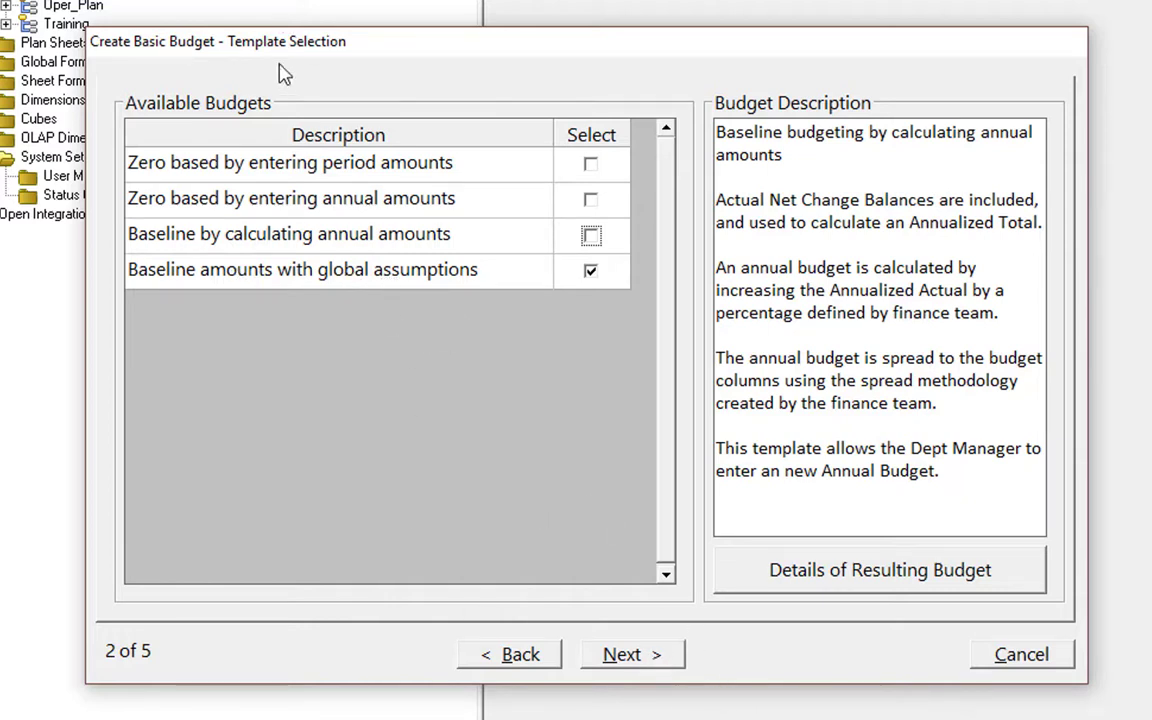
{"action": "left_click", "coordinate": [630, 655]}
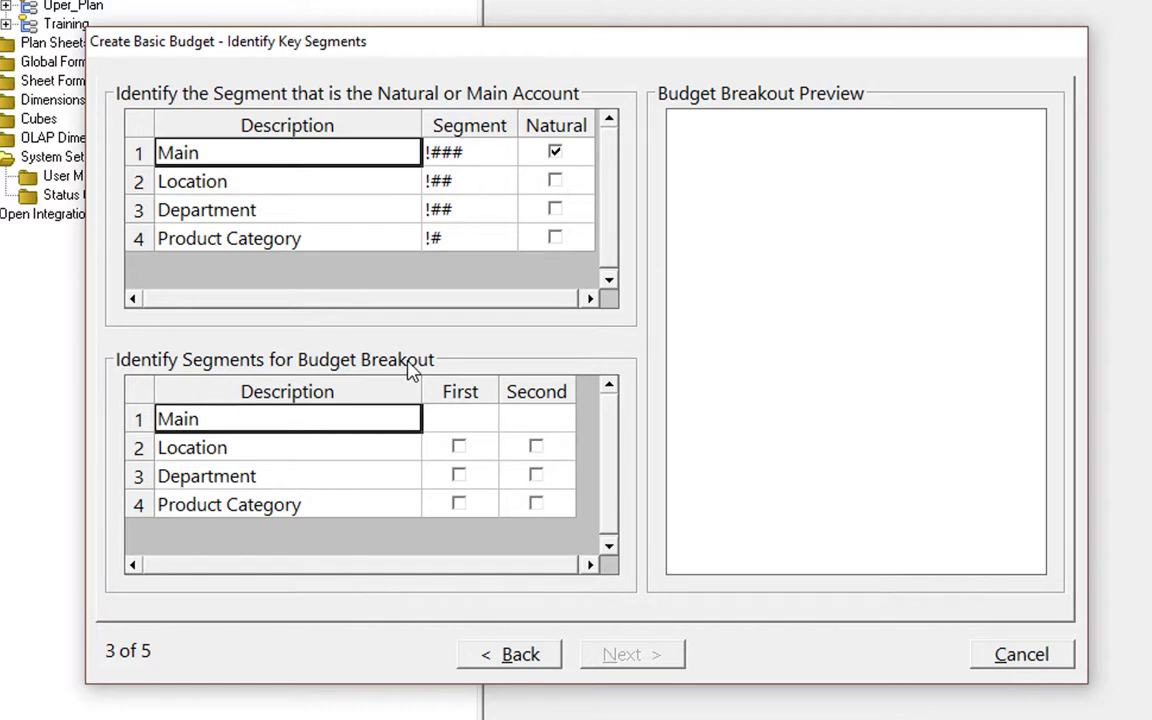
- Break the budget out by Location first and Department second, and continue to the basic plan properties
{"action": "left_click", "coordinate": [459, 450]}
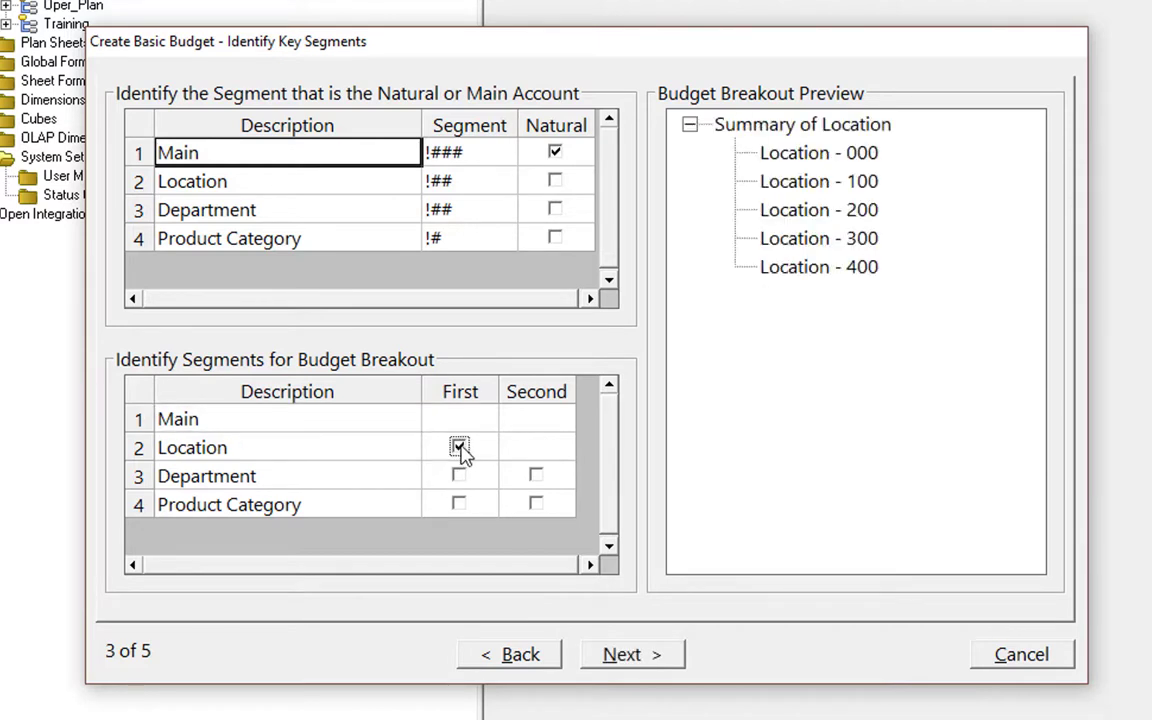
{"action": "left_click", "coordinate": [537, 478]}
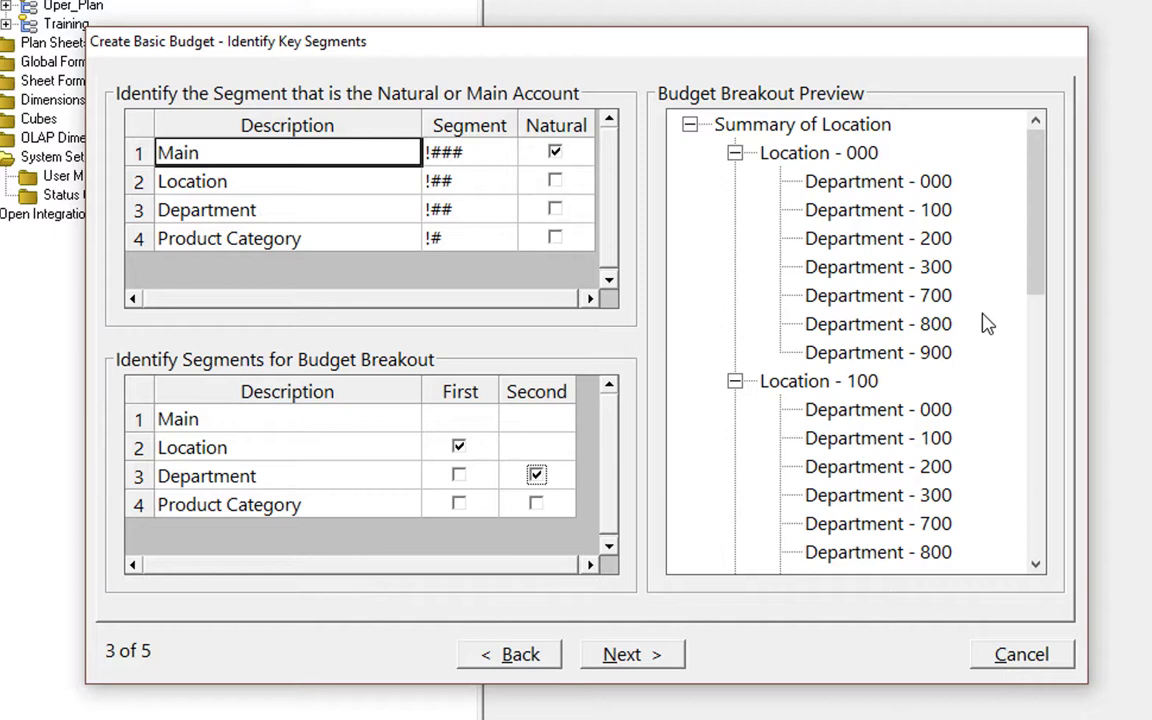
{"action": "left_click", "coordinate": [663, 665]}
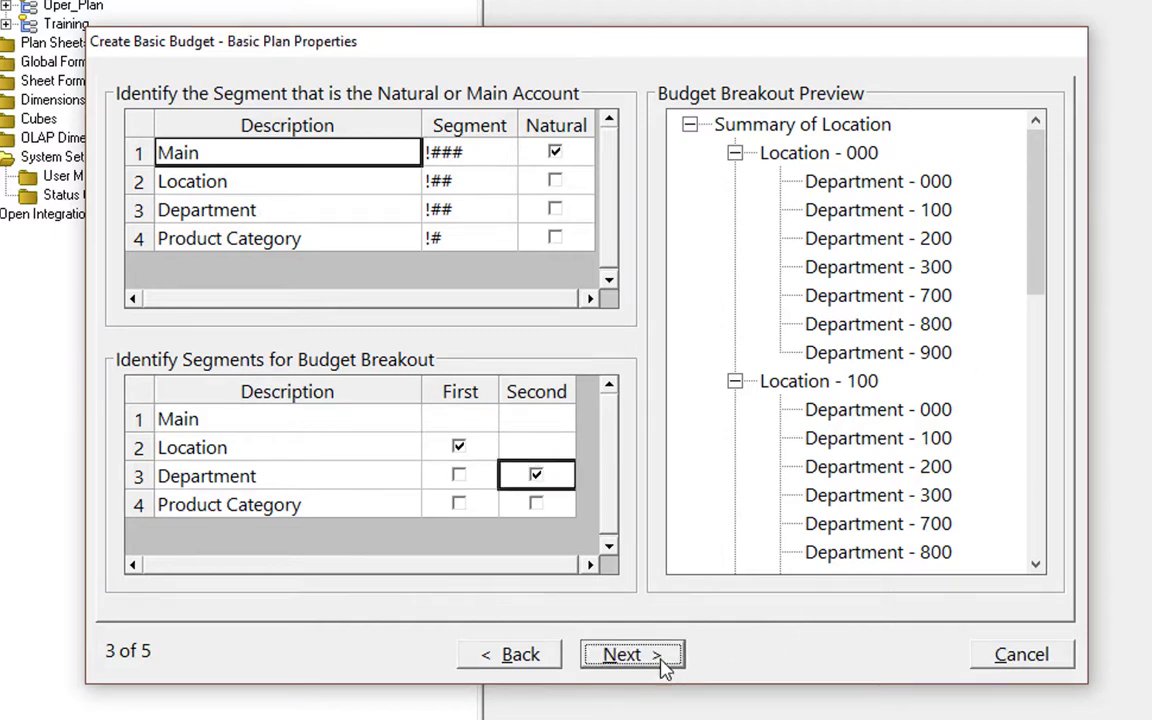
{"action": "left_click", "coordinate": [663, 667]}
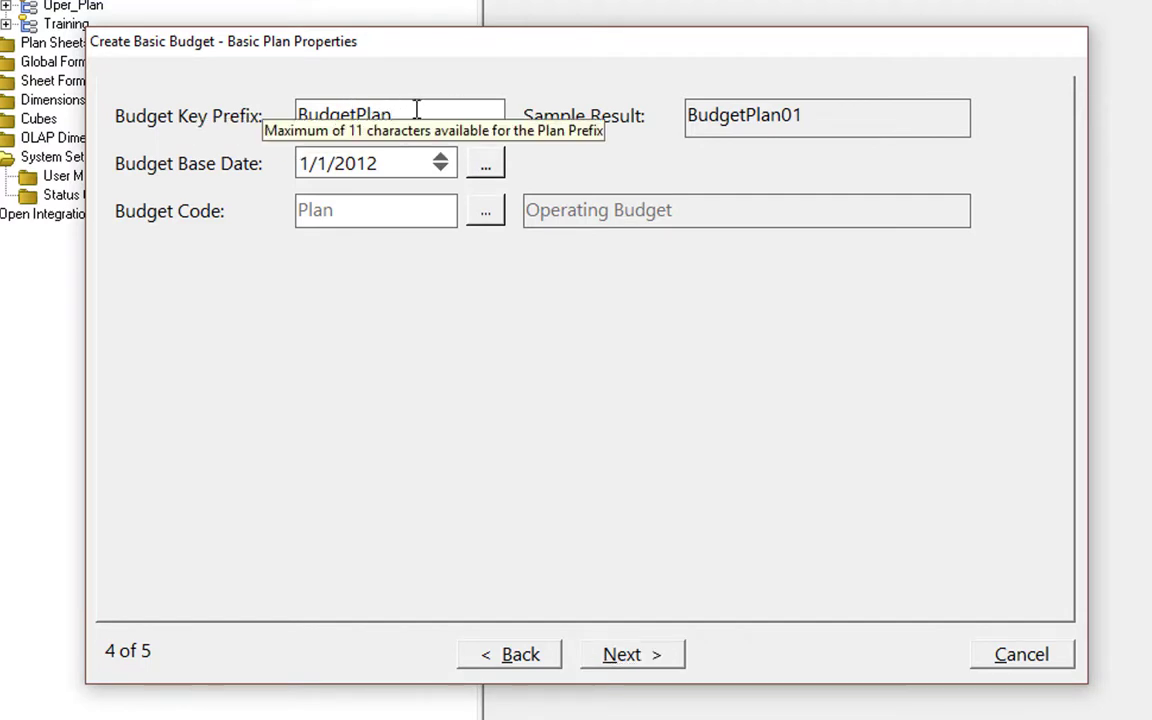
- Change the budget key prefix to BUD
{"action": "key", "text": "BackSpace"}
{"action": "key", "text": "BackSpace"}
{"action": "key", "text": "BackSpace"}
{"action": "key", "text": "BackSpace"}
{"action": "key", "text": "BackSpace"}
{"action": "key", "text": "BackSpace"}
{"action": "key", "text": "BackSpace"}
{"action": "key", "text": "BackSpace"}
{"action": "key", "text": "BackSpace"}
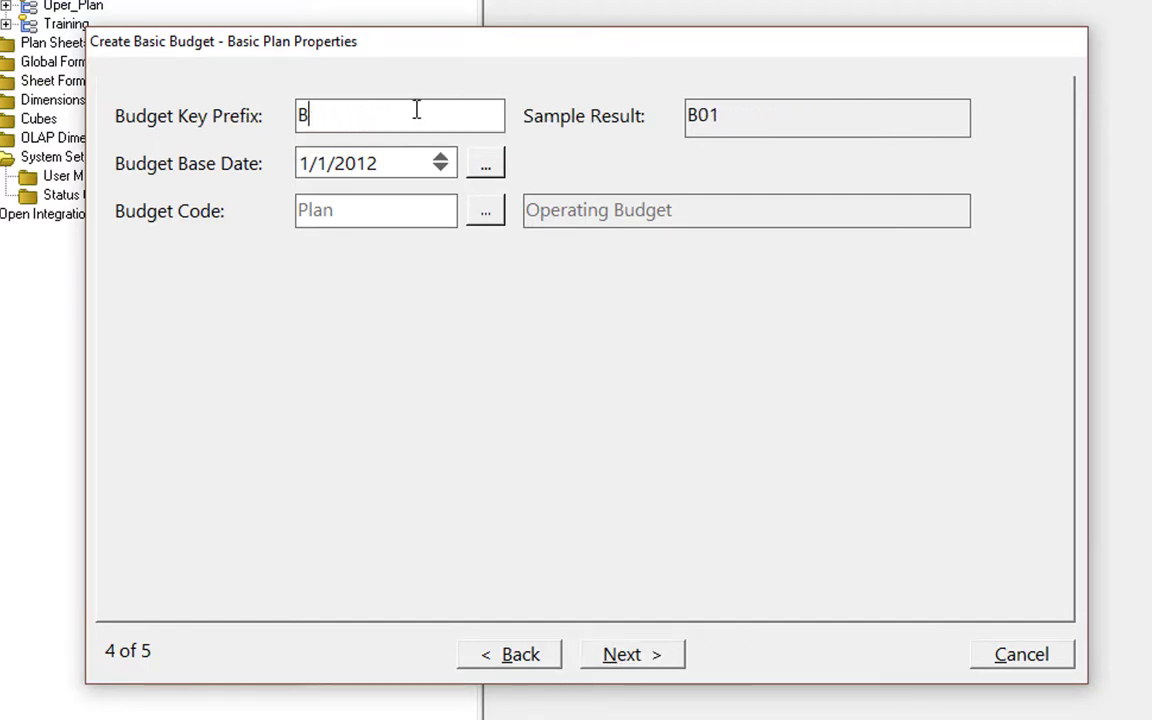
{"action": "type", "text": "UD"}
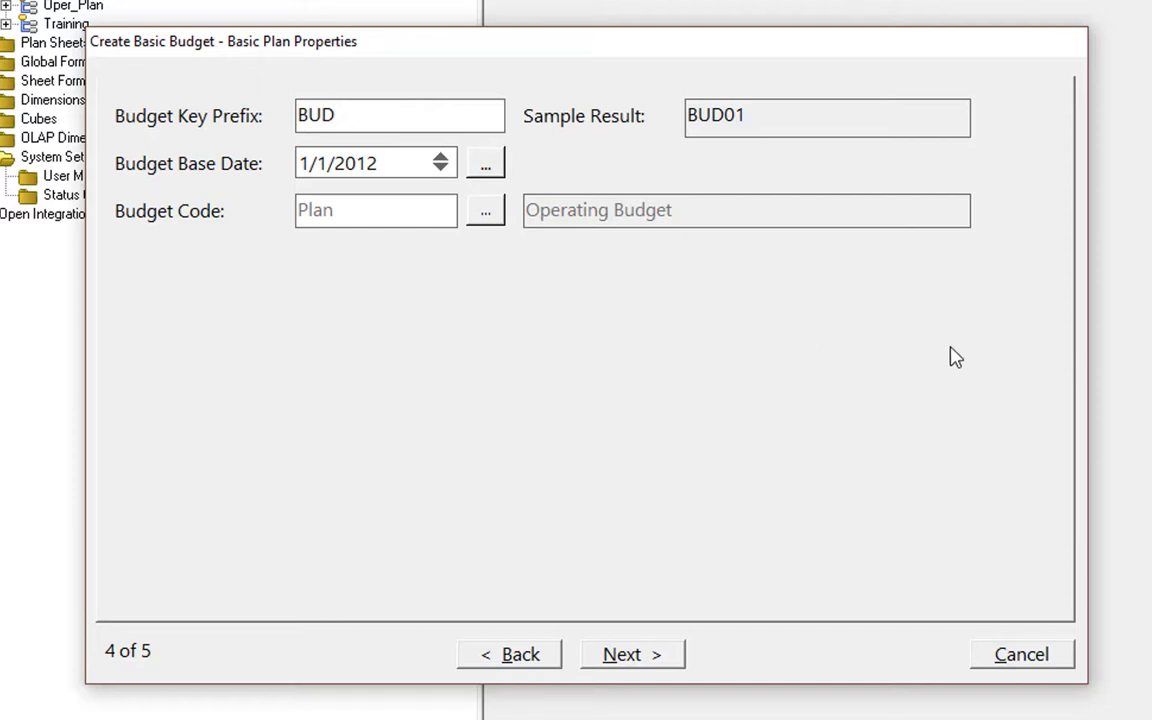
- Set the budget base date to 1/1/2007 and continue to the section ranges with the budget code Plan
{"action": "left_click", "coordinate": [487, 164]}
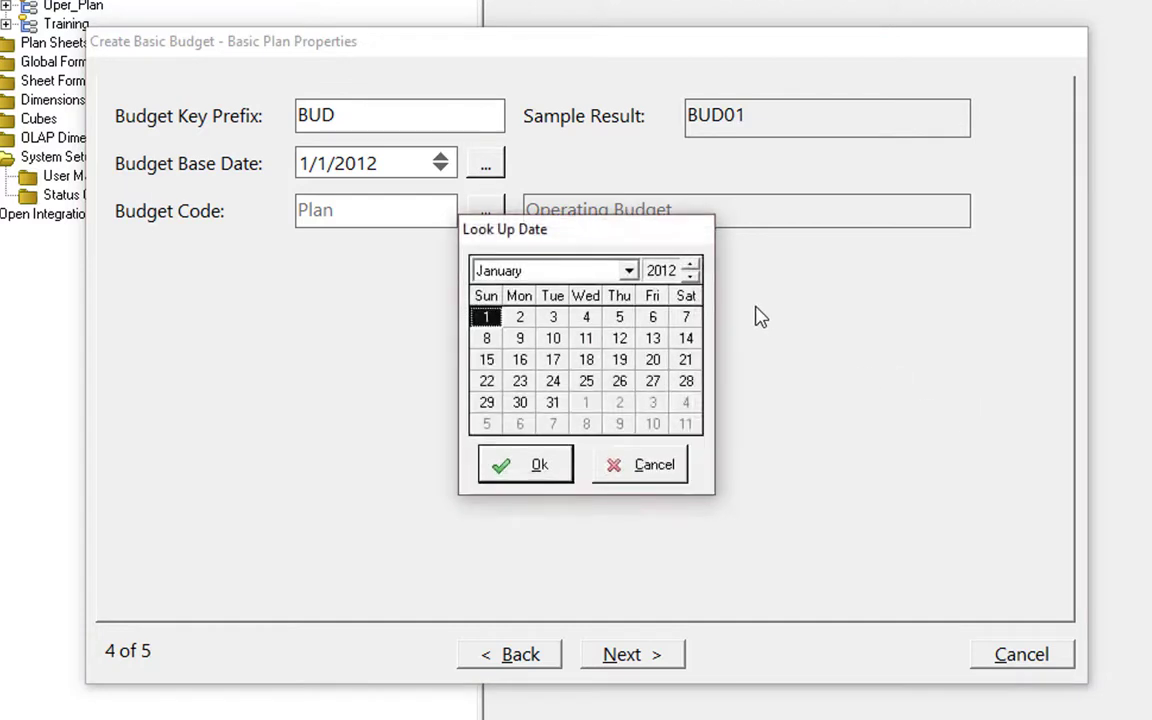
{"action": "left_click", "coordinate": [690, 276]}
{"action": "left_click", "coordinate": [690, 276]}
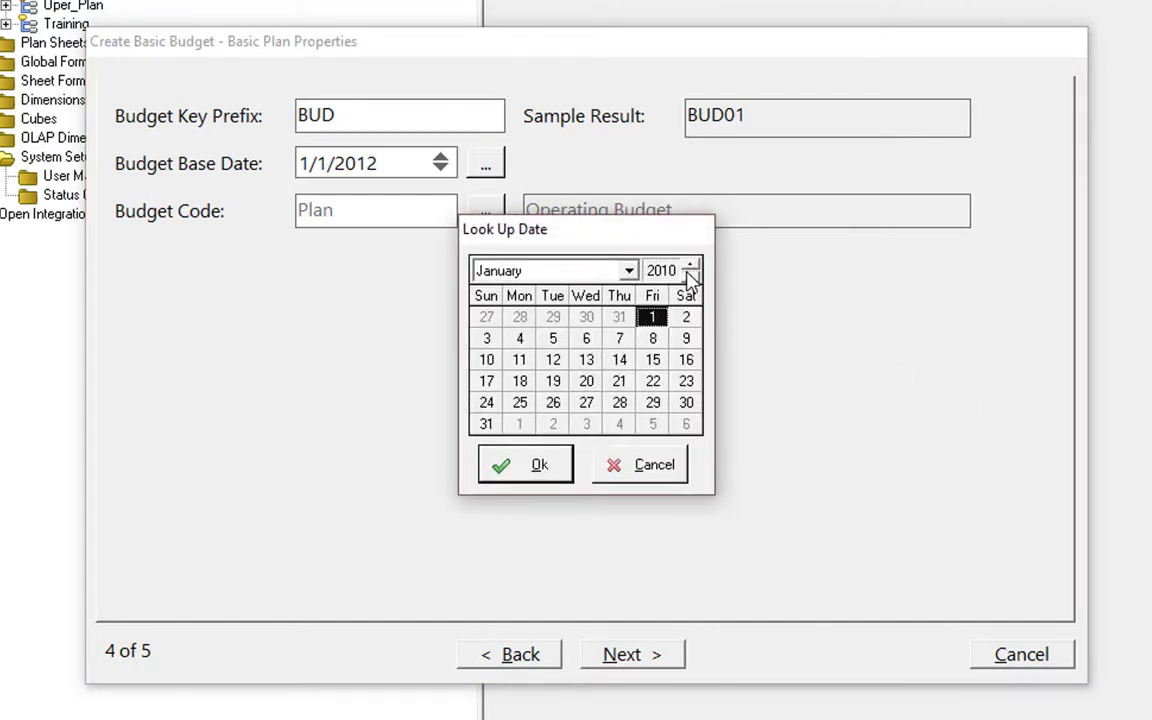
{"action": "left_click", "coordinate": [690, 276]}
{"action": "left_click", "coordinate": [690, 276]}
{"action": "left_click", "coordinate": [690, 276]}
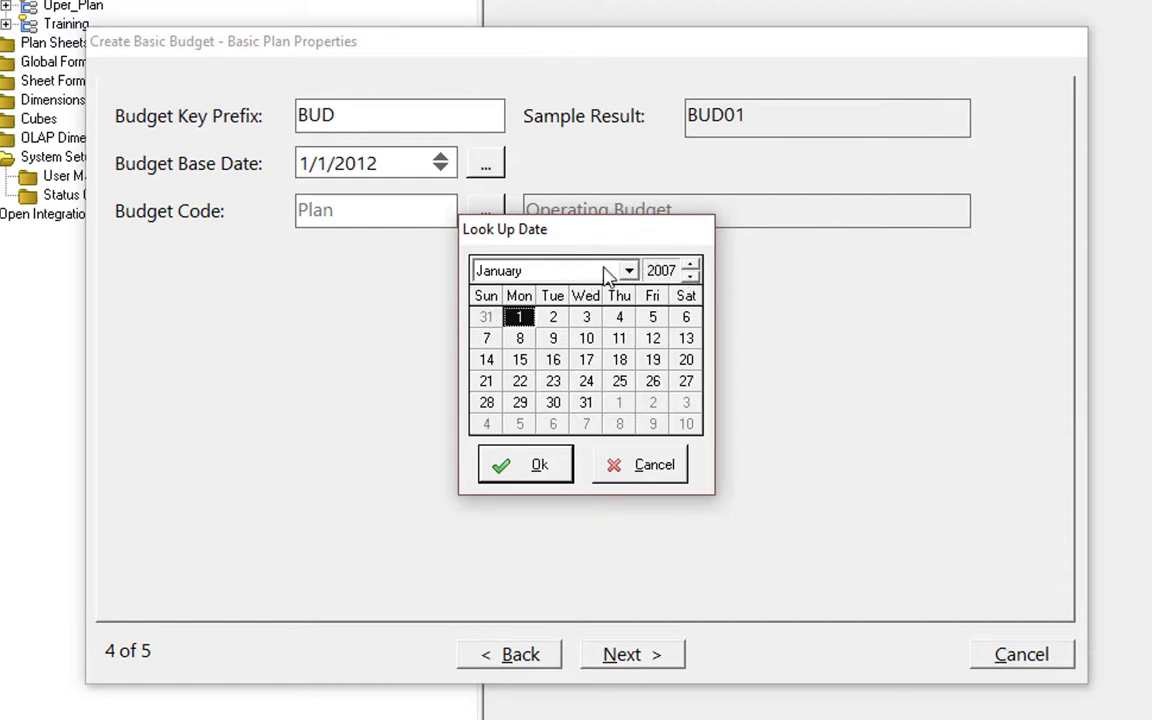
{"action": "left_click", "coordinate": [521, 477]}
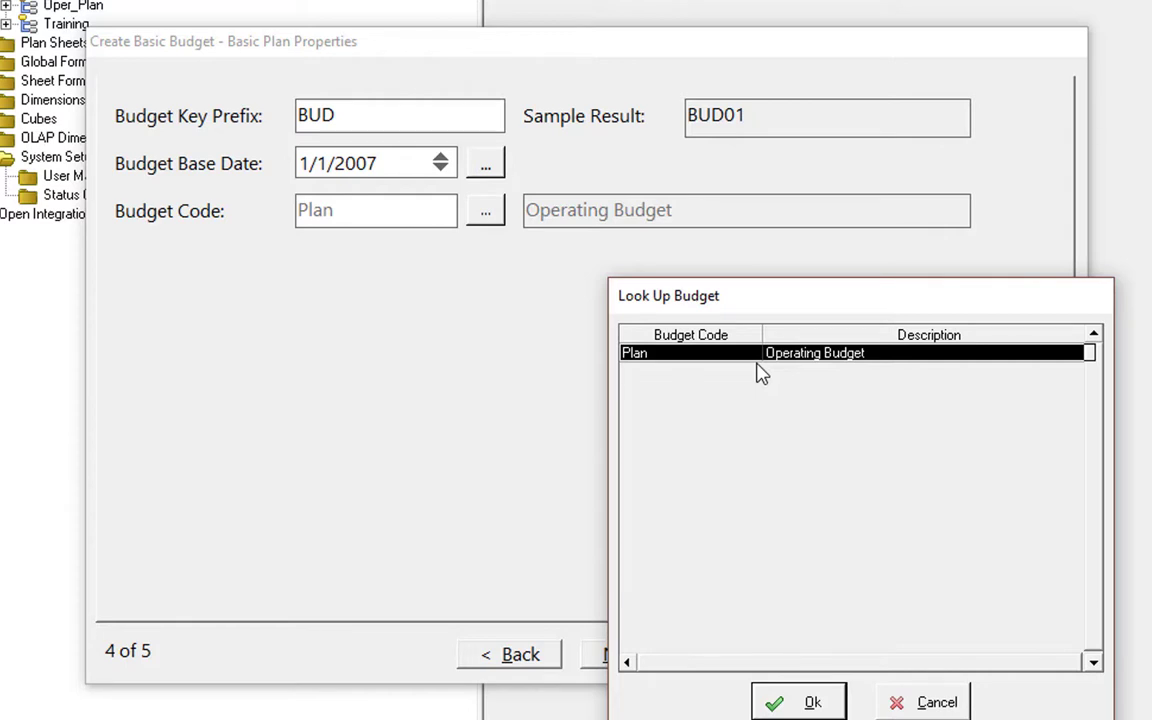
{"action": "left_click", "coordinate": [940, 702]}
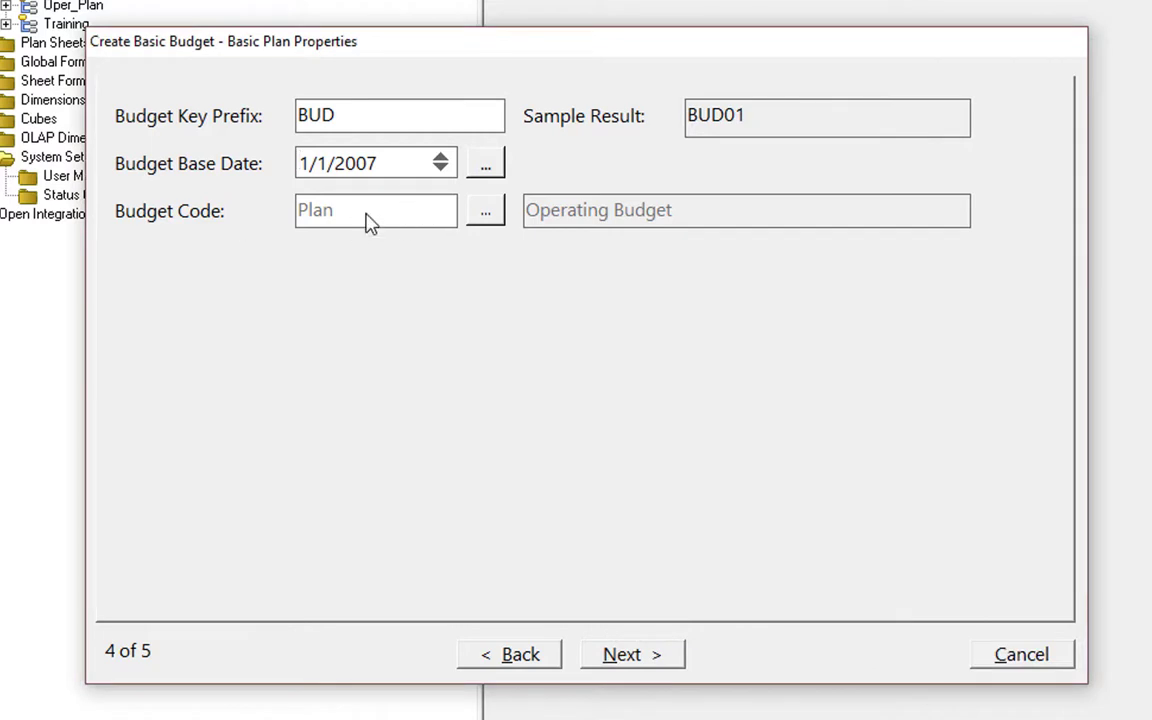
{"action": "left_click", "coordinate": [646, 658]}
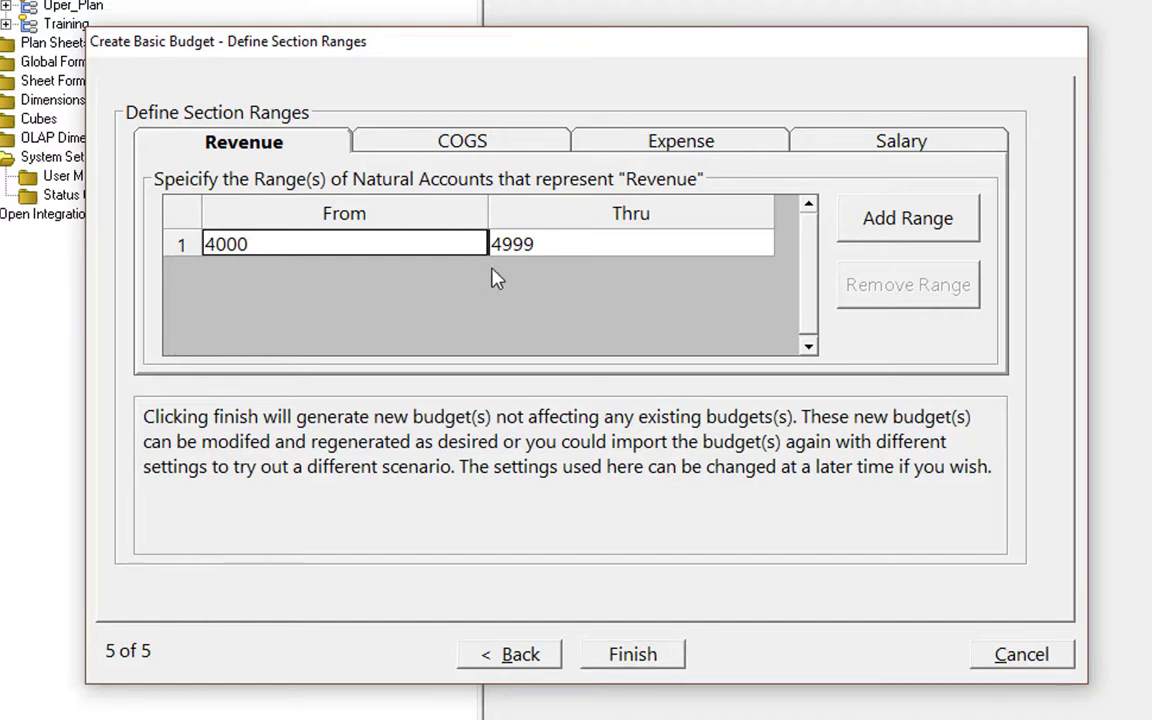
- Set the end of the first Revenue account range to 4079
{"action": "left_click", "coordinate": [530, 241]}
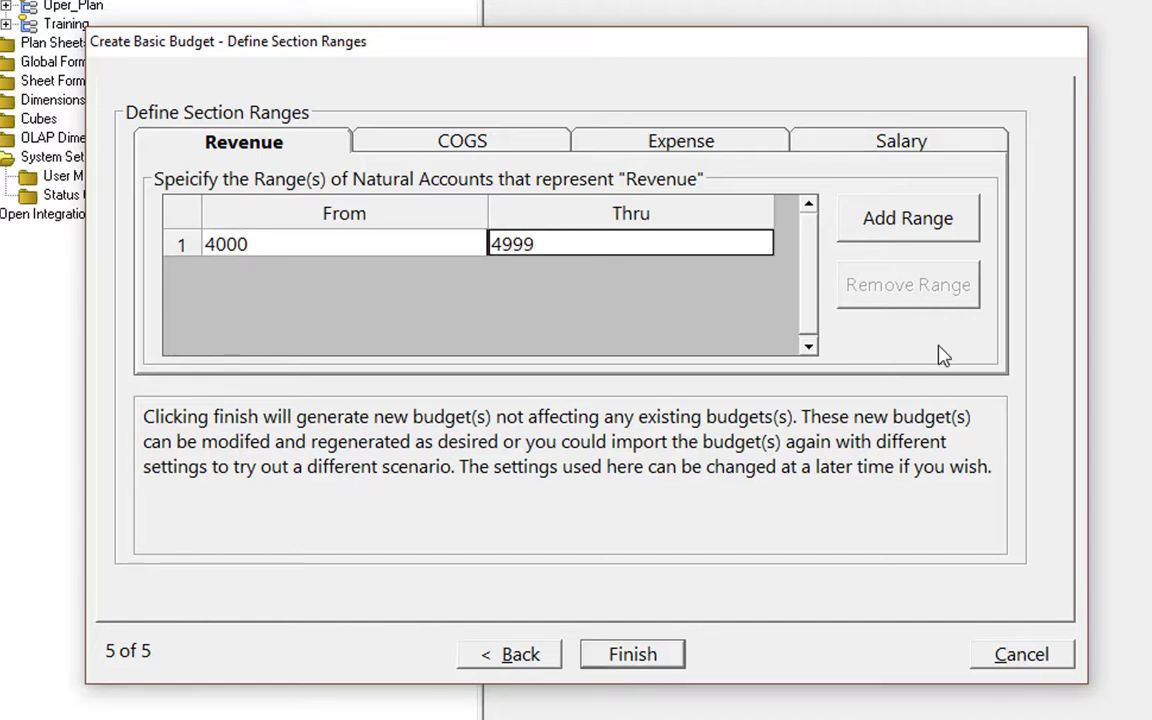
{"action": "type", "text": "4"}
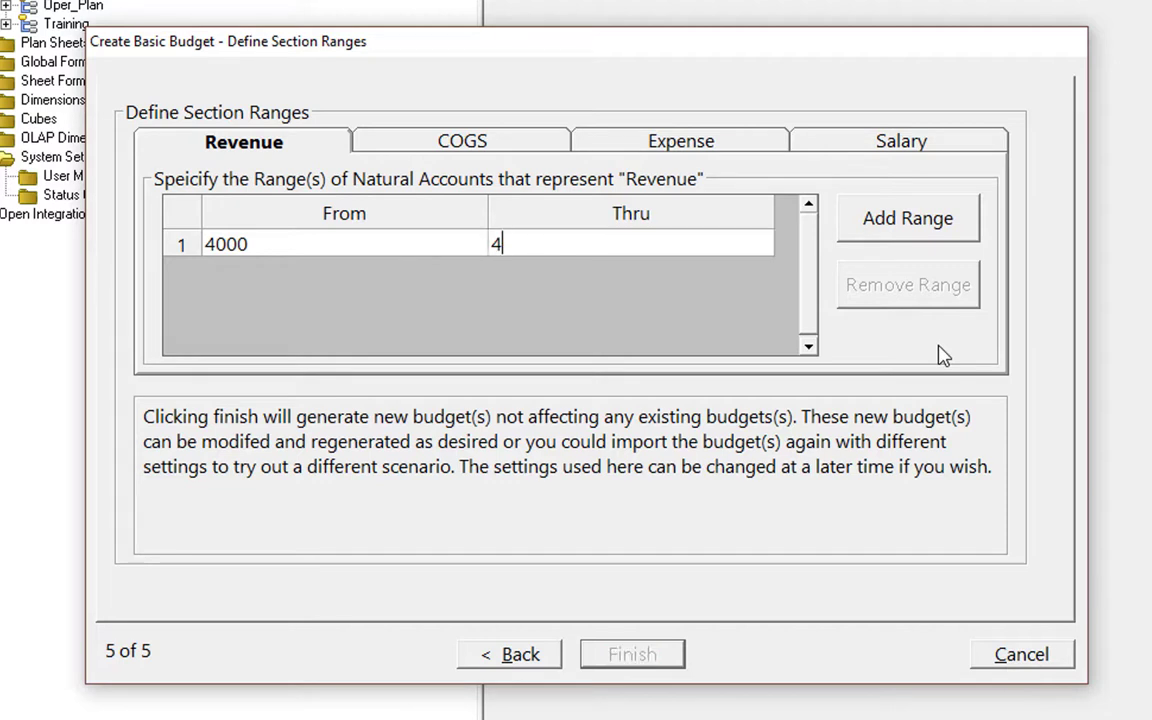
{"action": "type", "text": "079"}
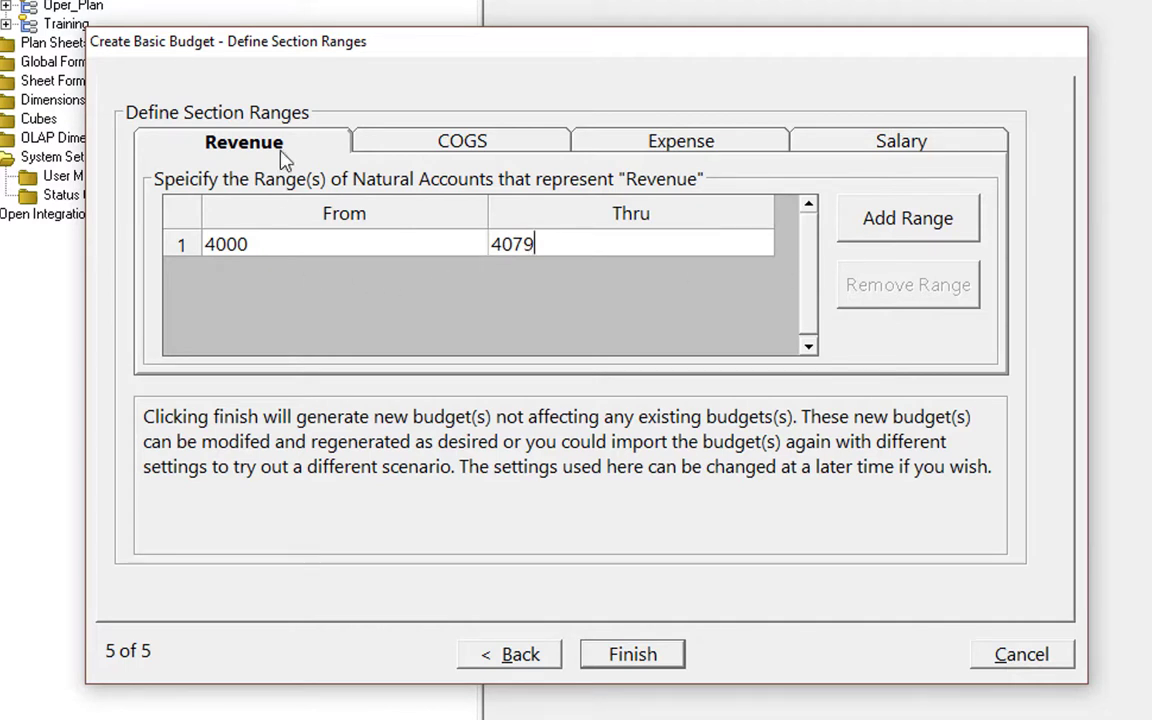
- Add a second Revenue account range from 4500 to 4999, and remove it again
{"action": "left_click", "coordinate": [945, 220]}
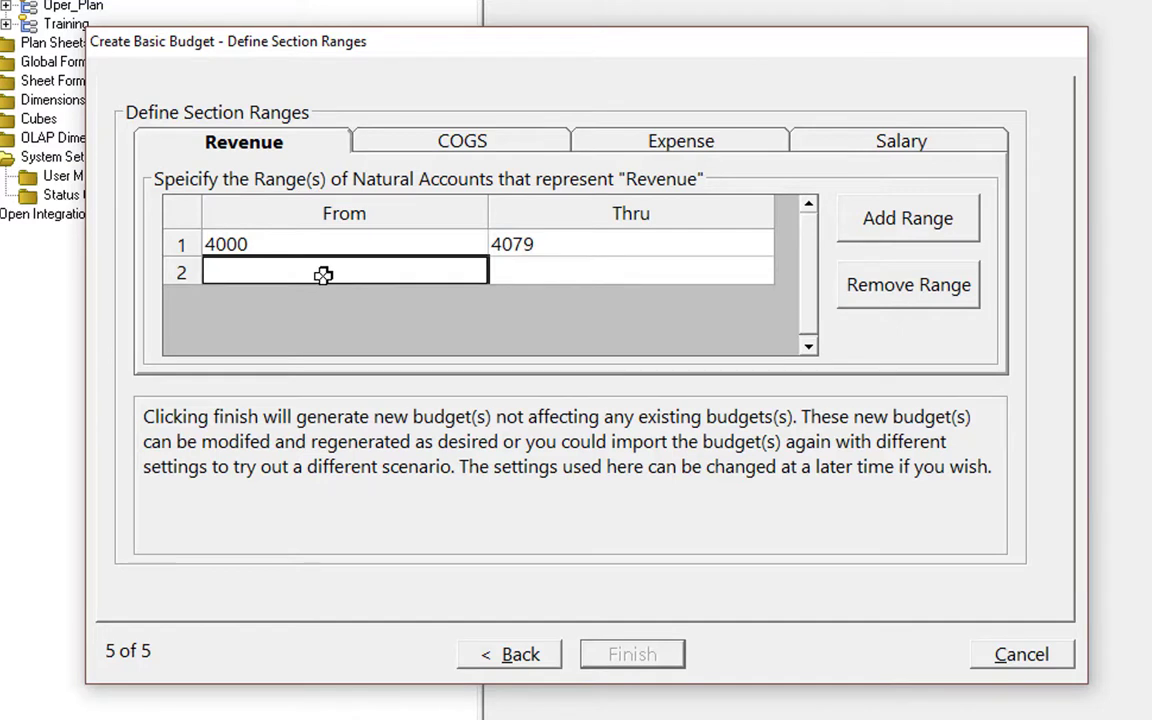
{"action": "type", "text": "4500"}
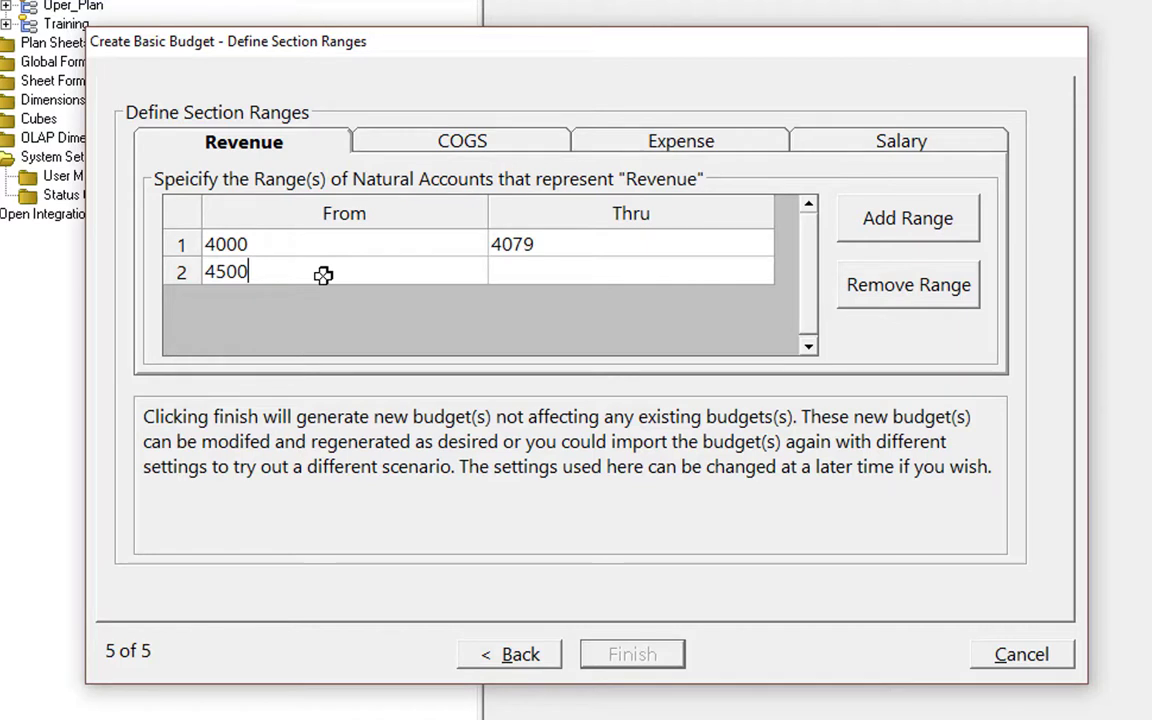
{"action": "key", "text": "Tab"}
{"action": "type", "text": "4999"}
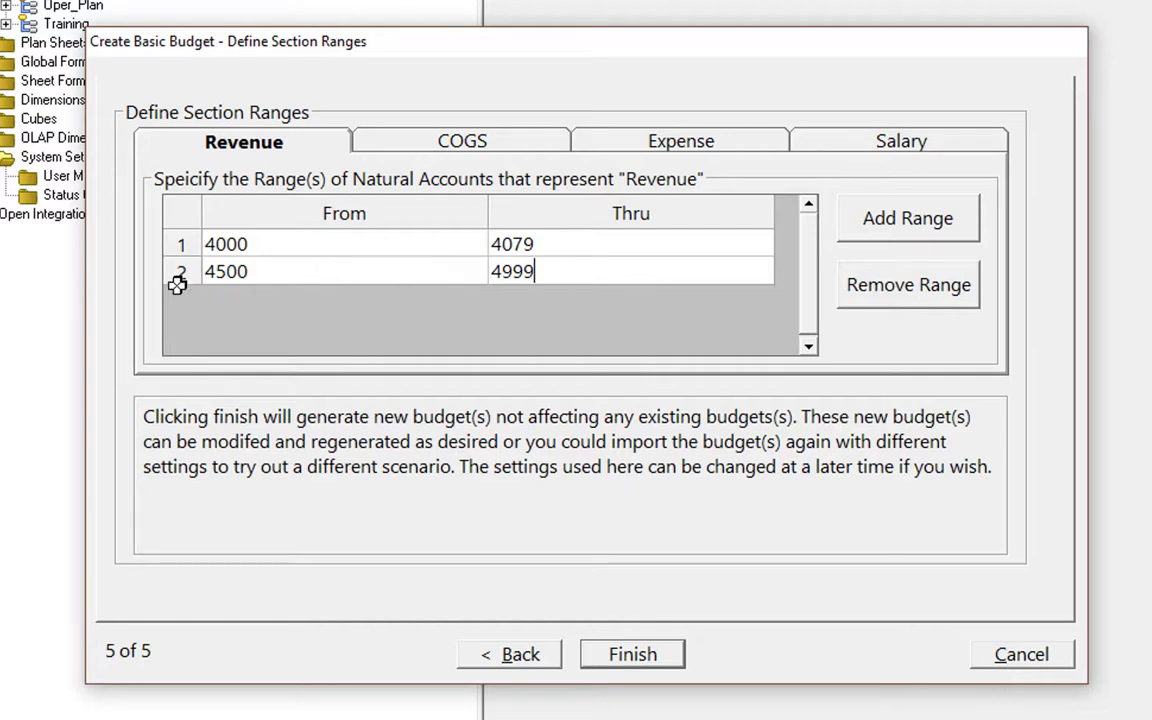
{"action": "left_click", "coordinate": [182, 268]}
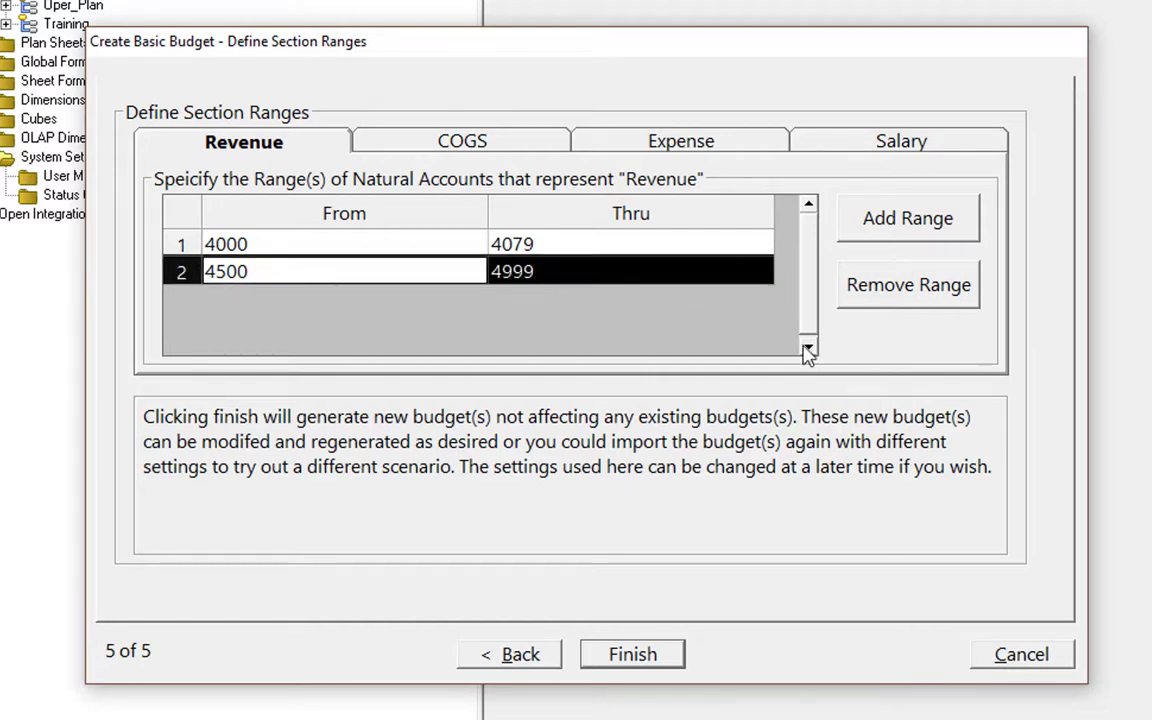
{"action": "left_click", "coordinate": [940, 302]}
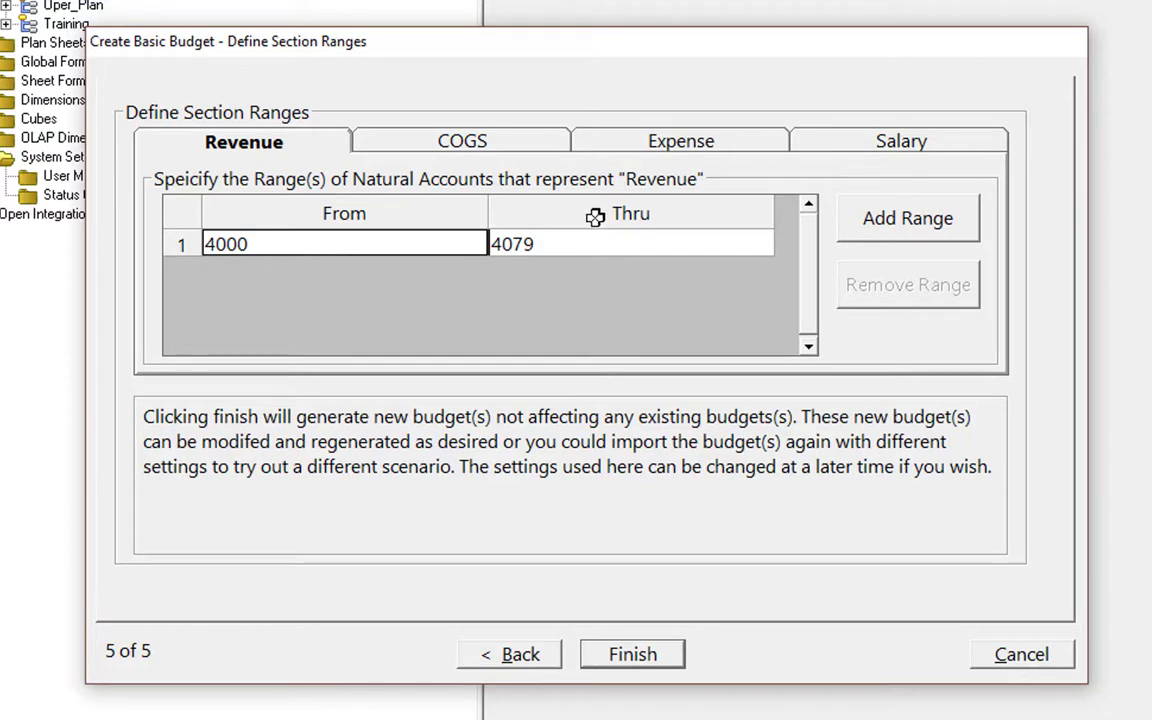
- Set the end of the COGS account range to 5079 and the end of the Expense account range to 8899
{"action": "left_click", "coordinate": [491, 146]}
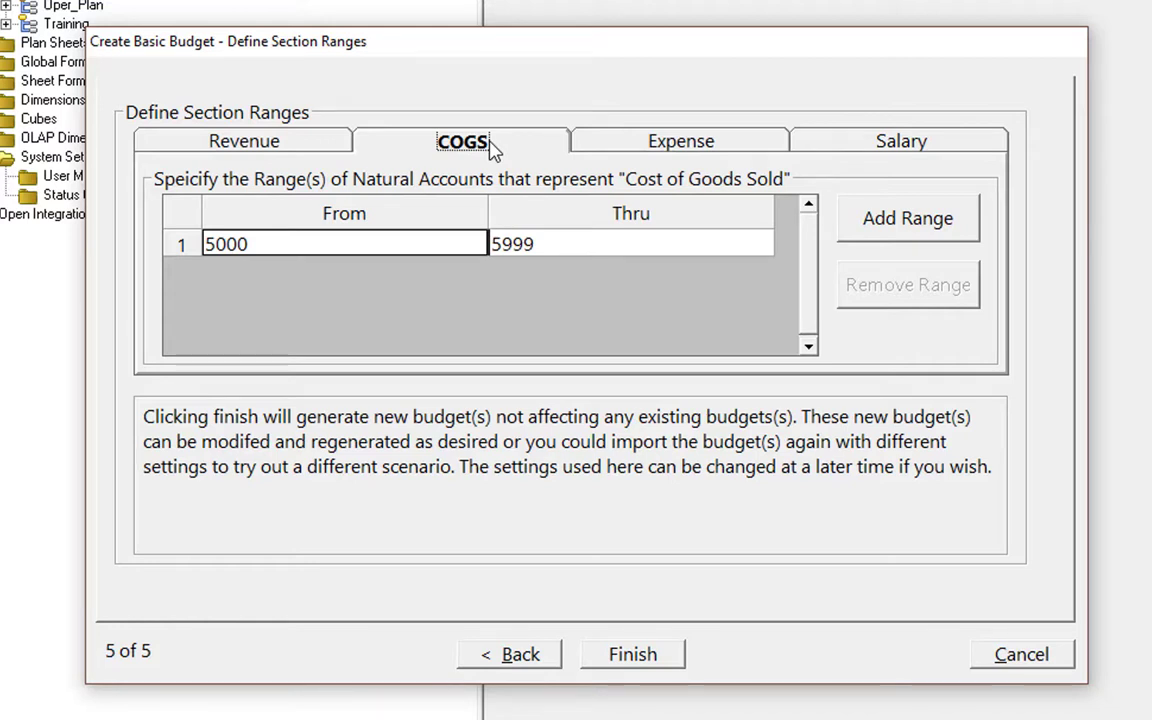
{"action": "left_click", "coordinate": [578, 242]}
{"action": "type", "text": "5"}
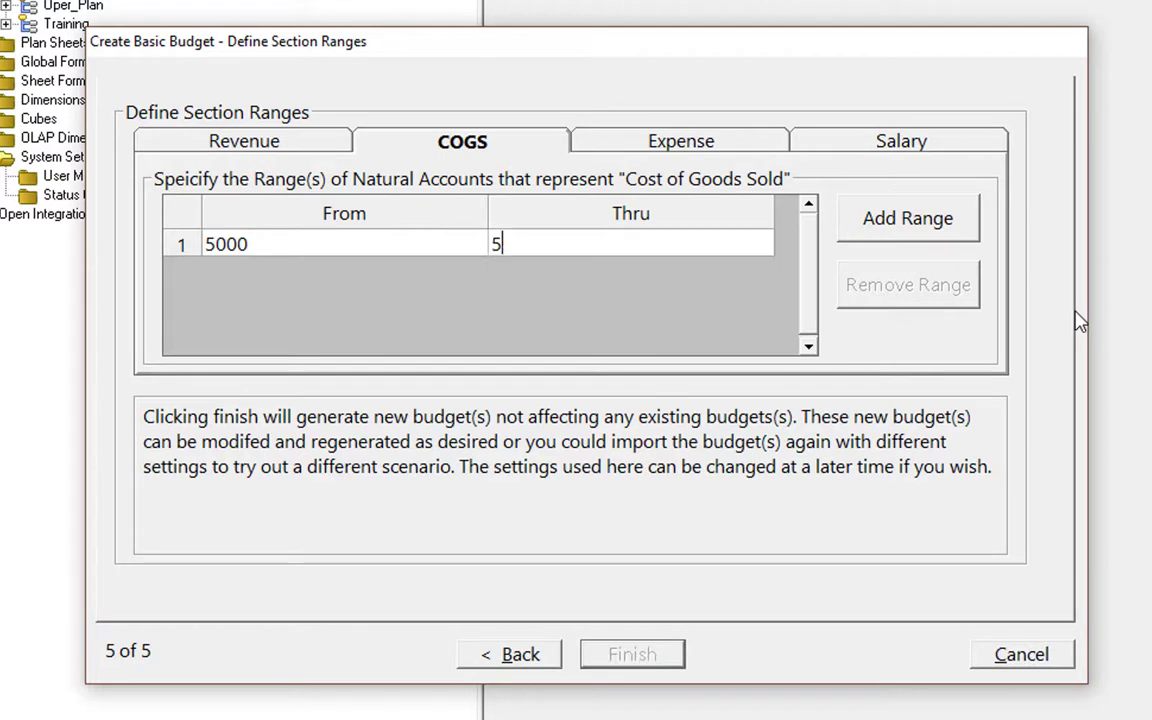
{"action": "type", "text": "079"}
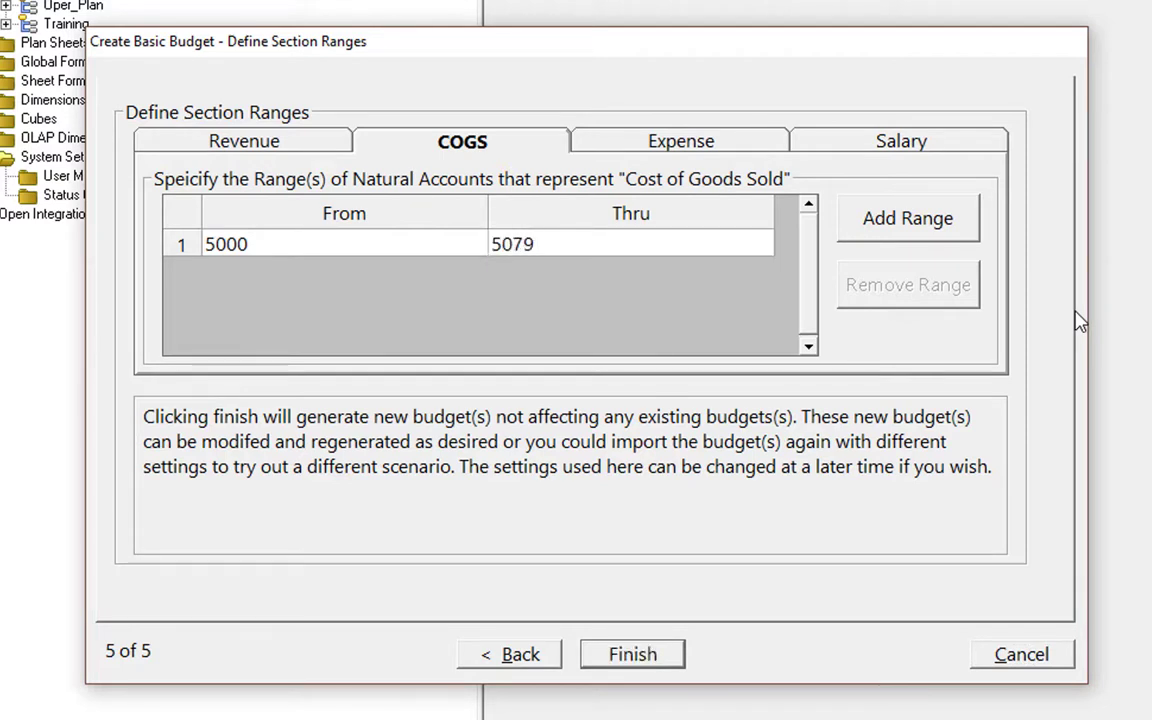
{"action": "left_click", "coordinate": [670, 141]}
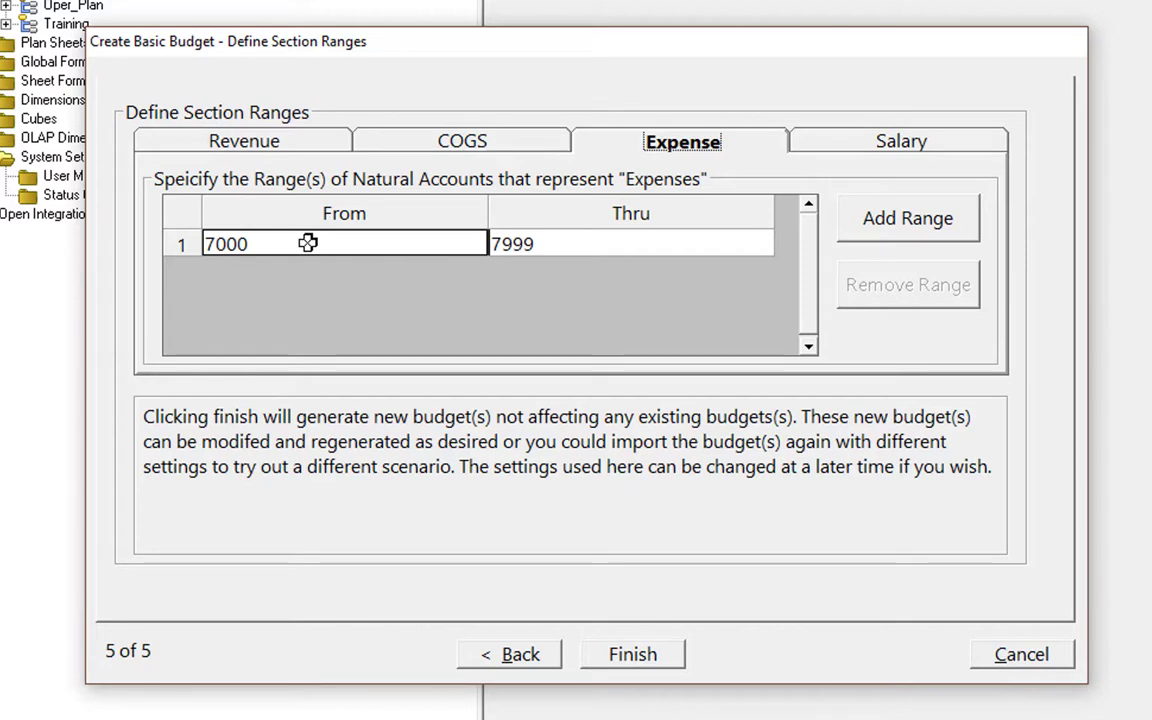
{"action": "left_click", "coordinate": [590, 245]}
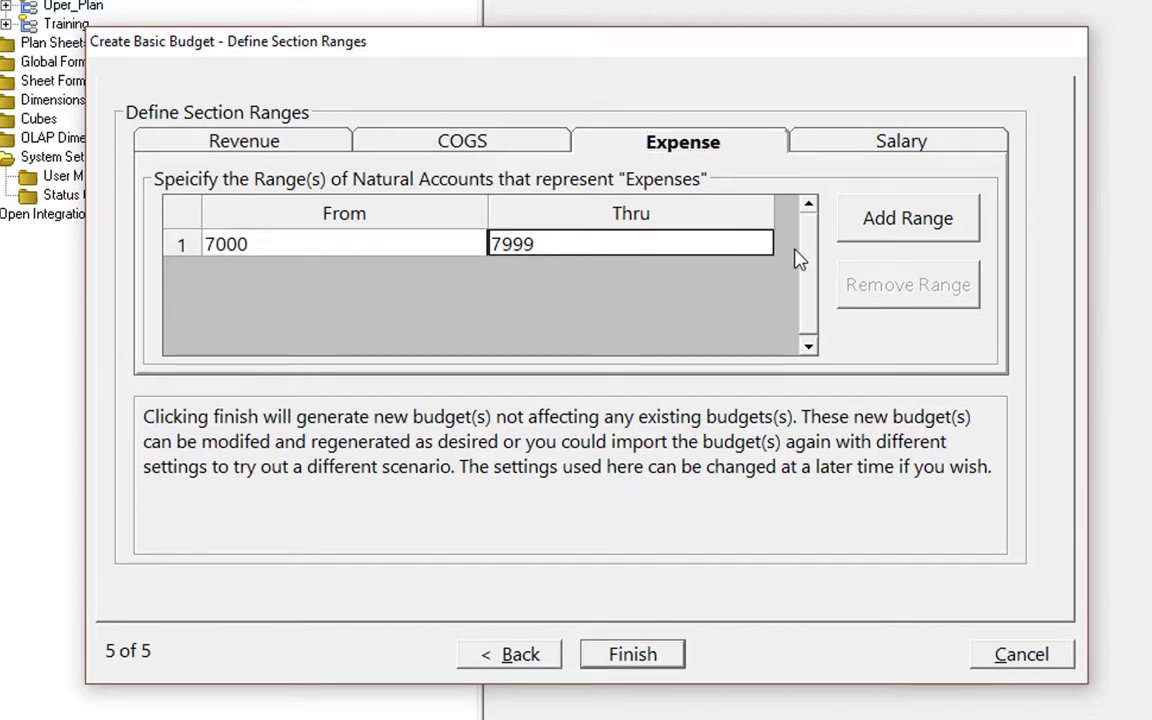
{"action": "type", "text": "8899"}
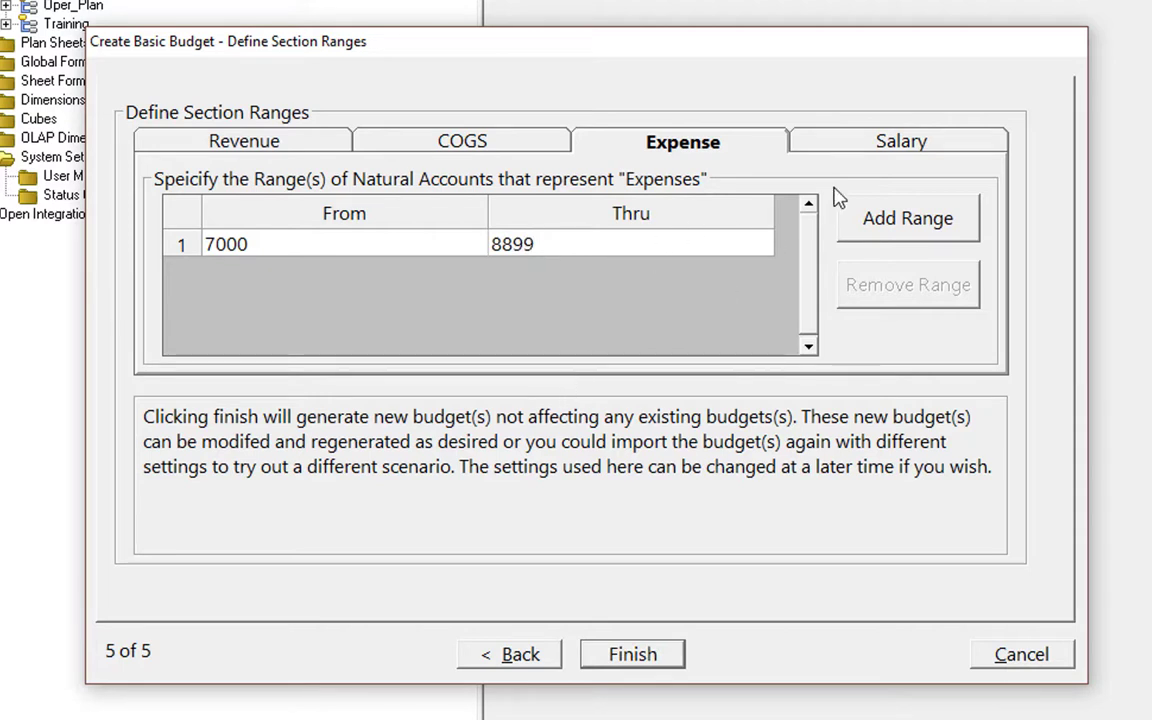
- Set the end of the Salary account range to 6299 and finish the wizard to generate the budget
{"action": "left_click", "coordinate": [840, 145]}
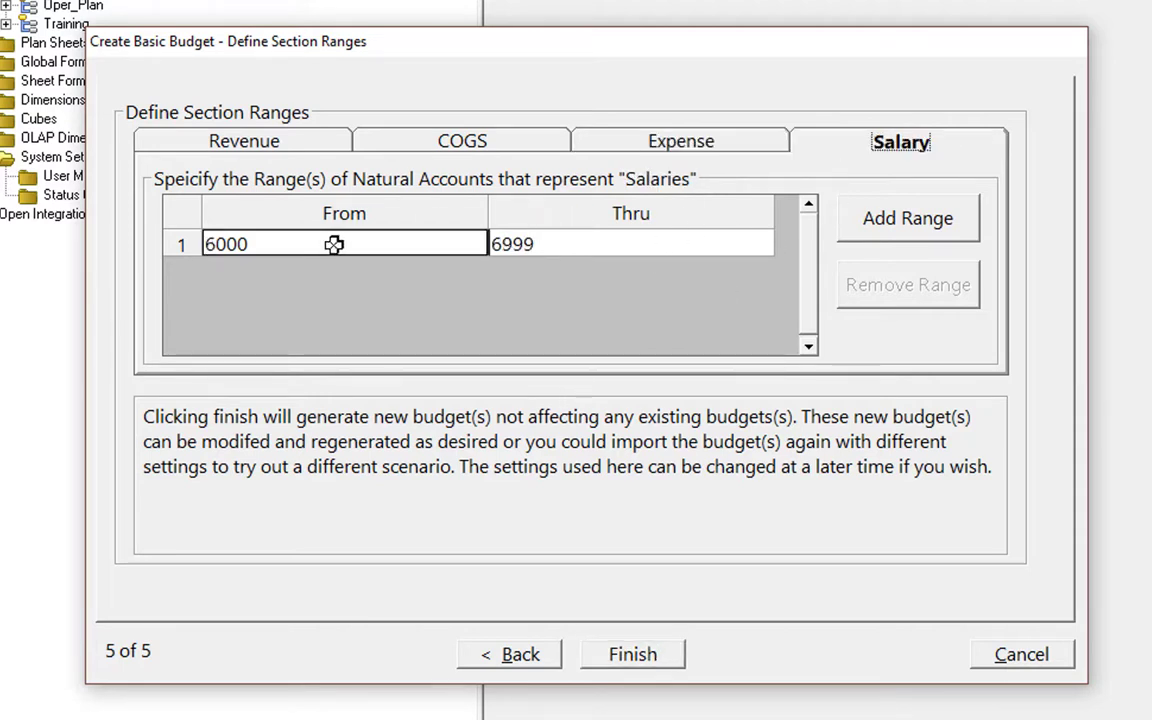
{"action": "left_click", "coordinate": [540, 242]}
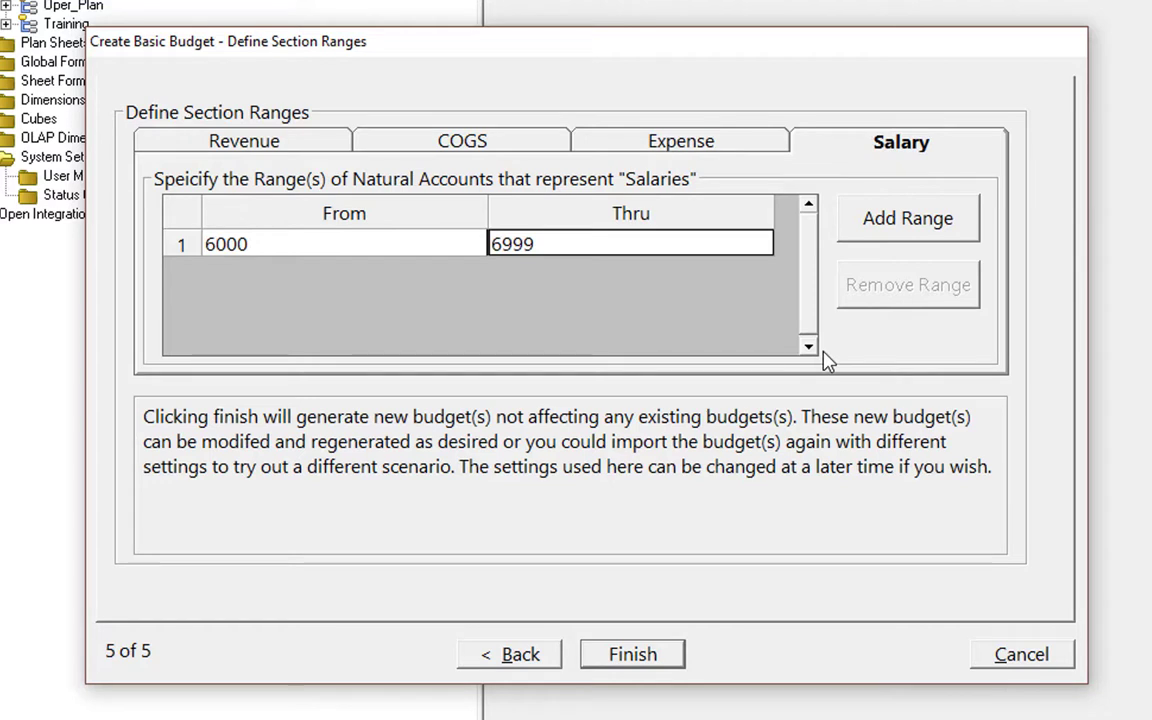
{"action": "type", "text": "6299"}
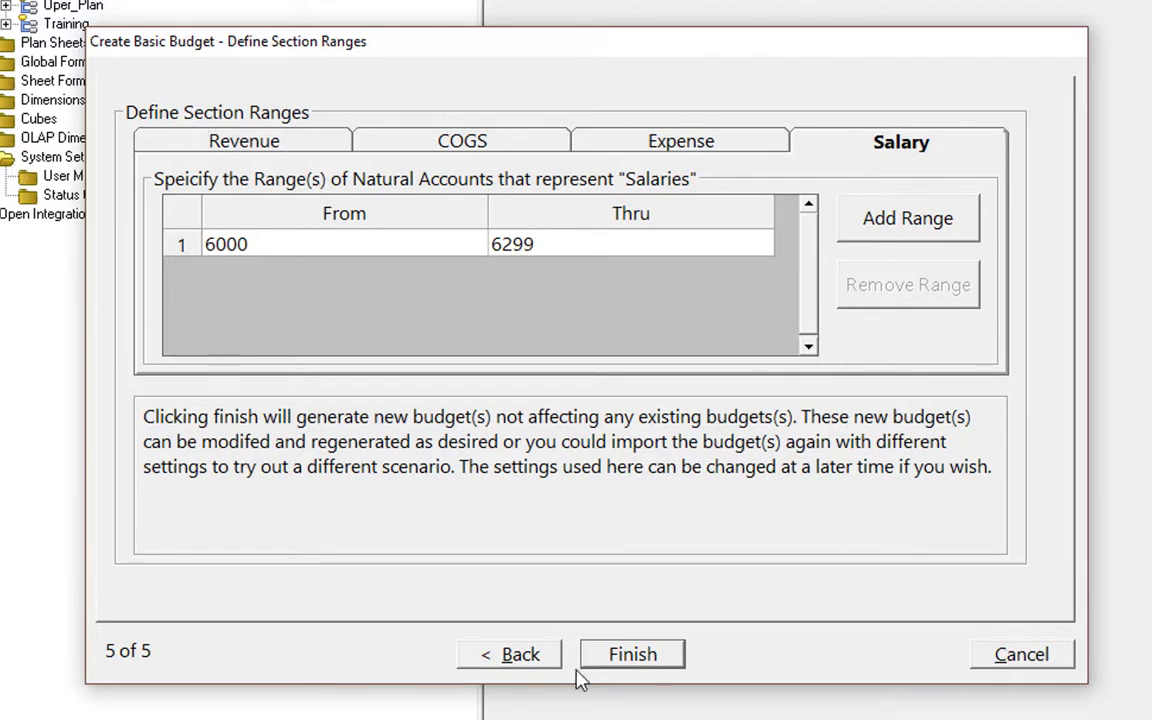
{"action": "left_click", "coordinate": [658, 658]}
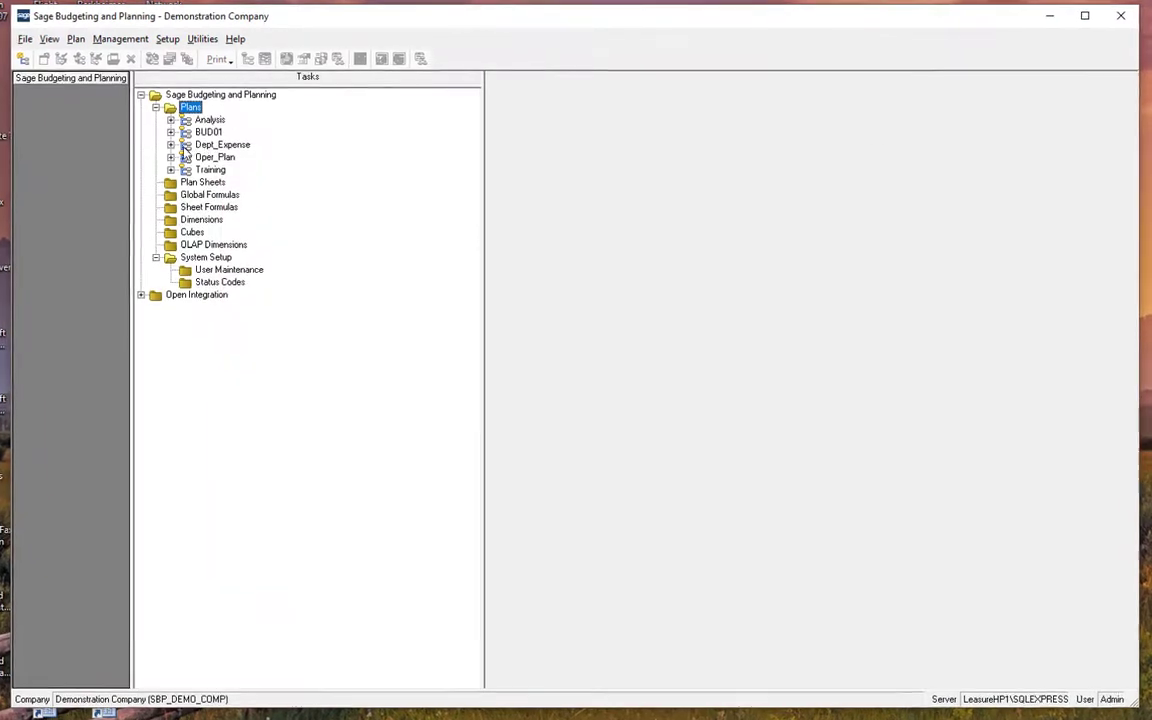
- Open the BUD01 plan and expand its location summary, the Location_000 rollup and the unassigned sheets
{"action": "double_click", "coordinate": [200, 135]}
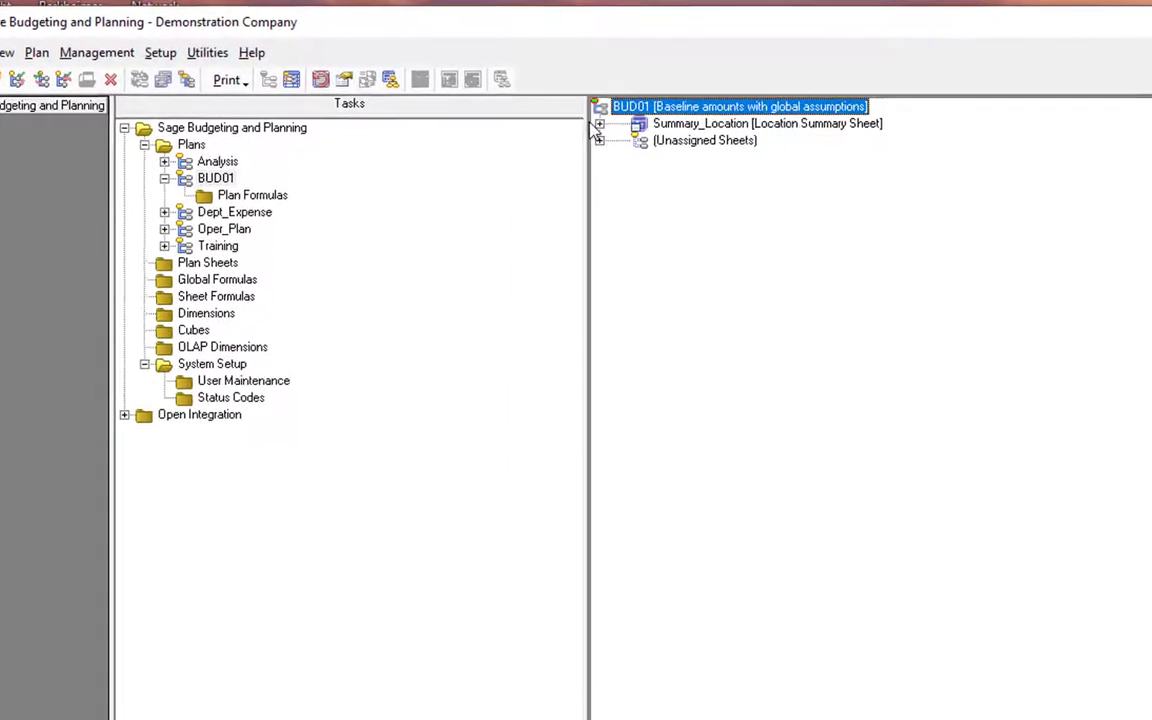
{"action": "left_click", "coordinate": [611, 129]}
{"action": "left_click", "coordinate": [650, 145]}
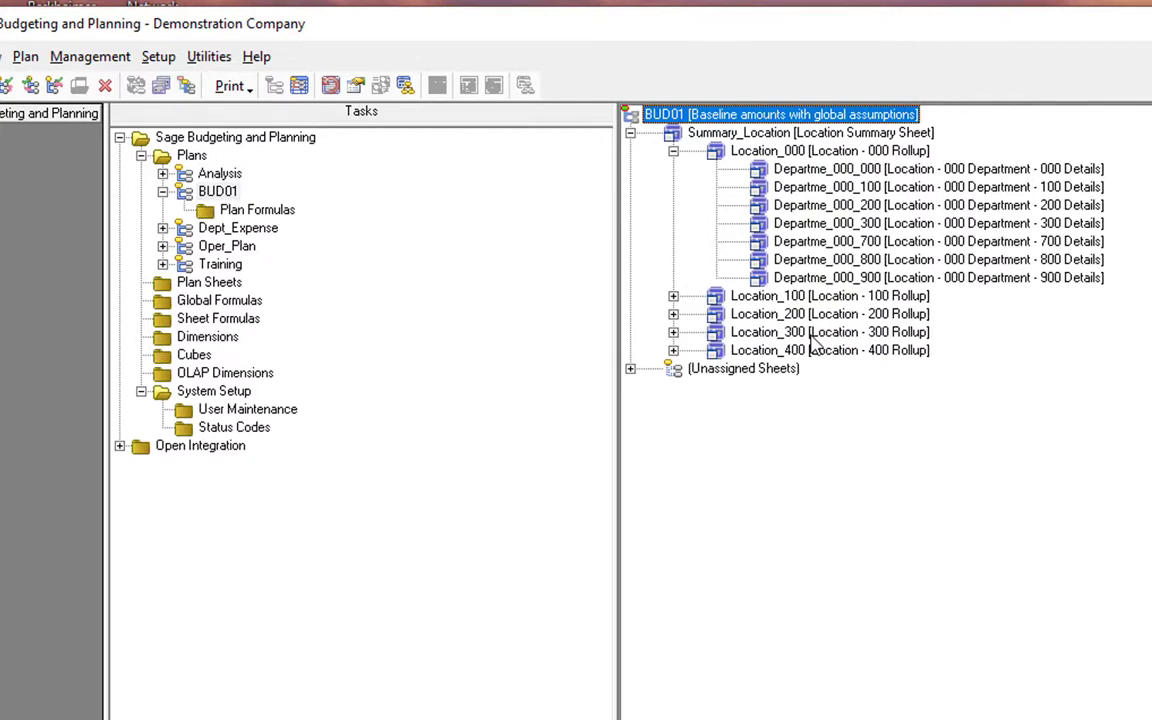
{"action": "left_click", "coordinate": [630, 368]}
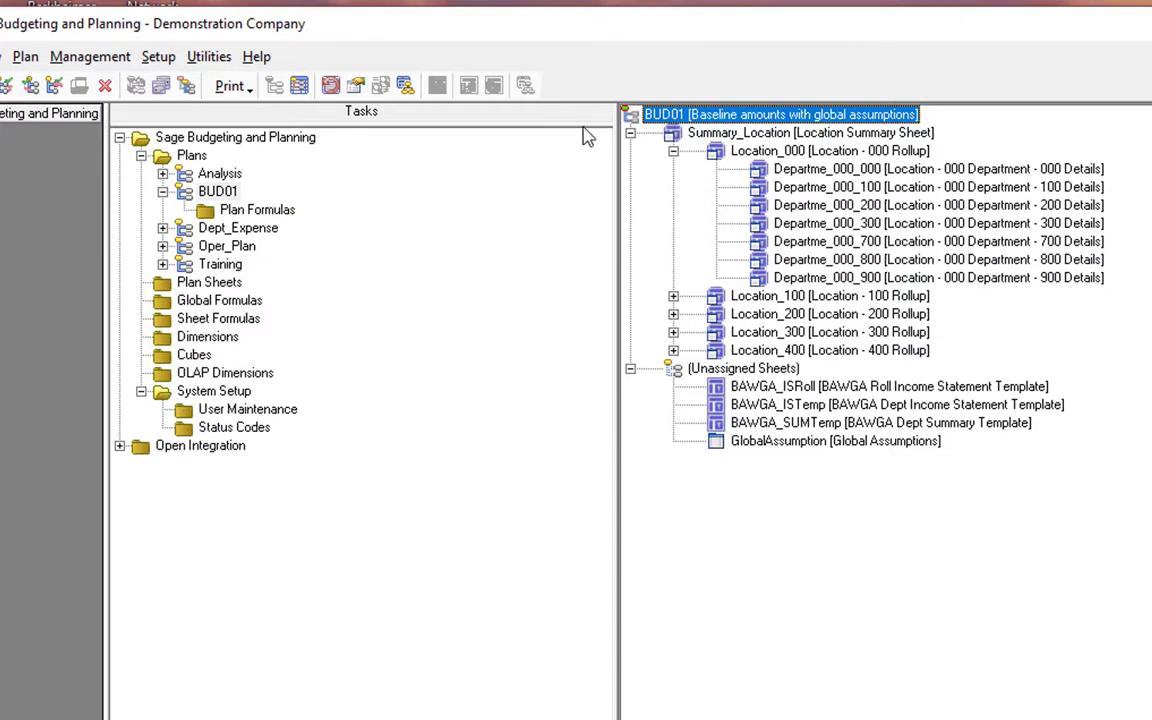
{"action": "left_click", "coordinate": [200, 188]}
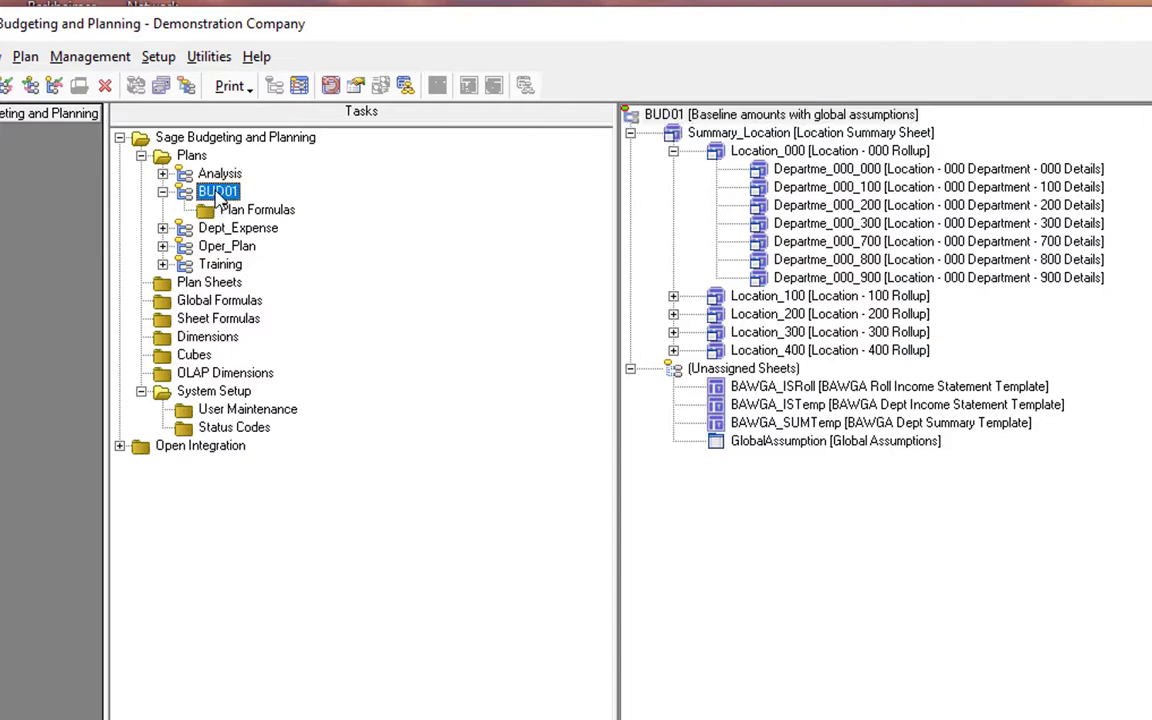
{"action": "left_click", "coordinate": [628, 114]}
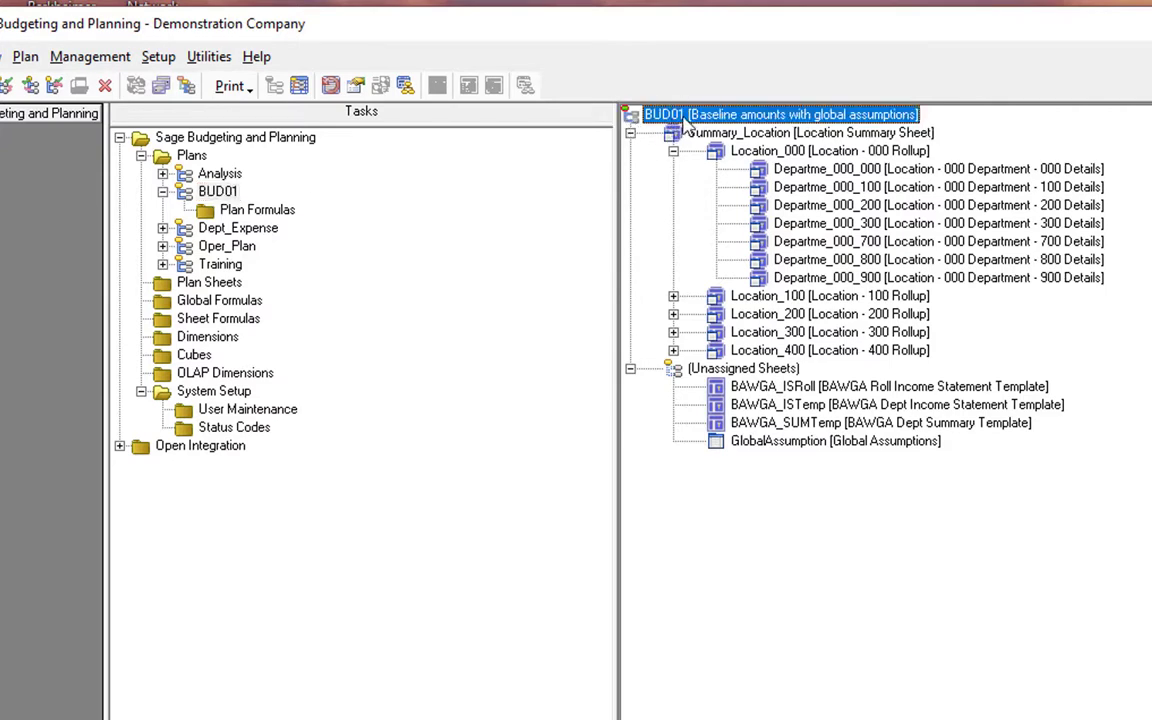
{"action": "left_click", "coordinate": [356, 88]}
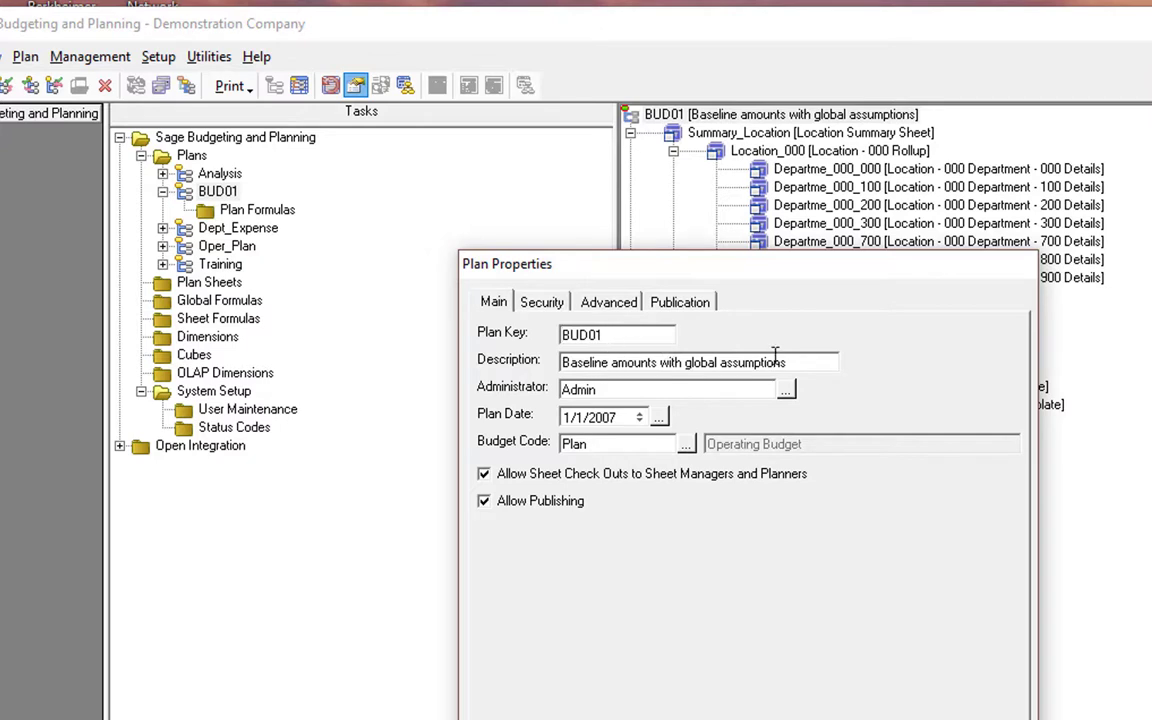
{"action": "left_click_drag", "start_coordinate": [663, 335], "coordinate": [508, 338]}
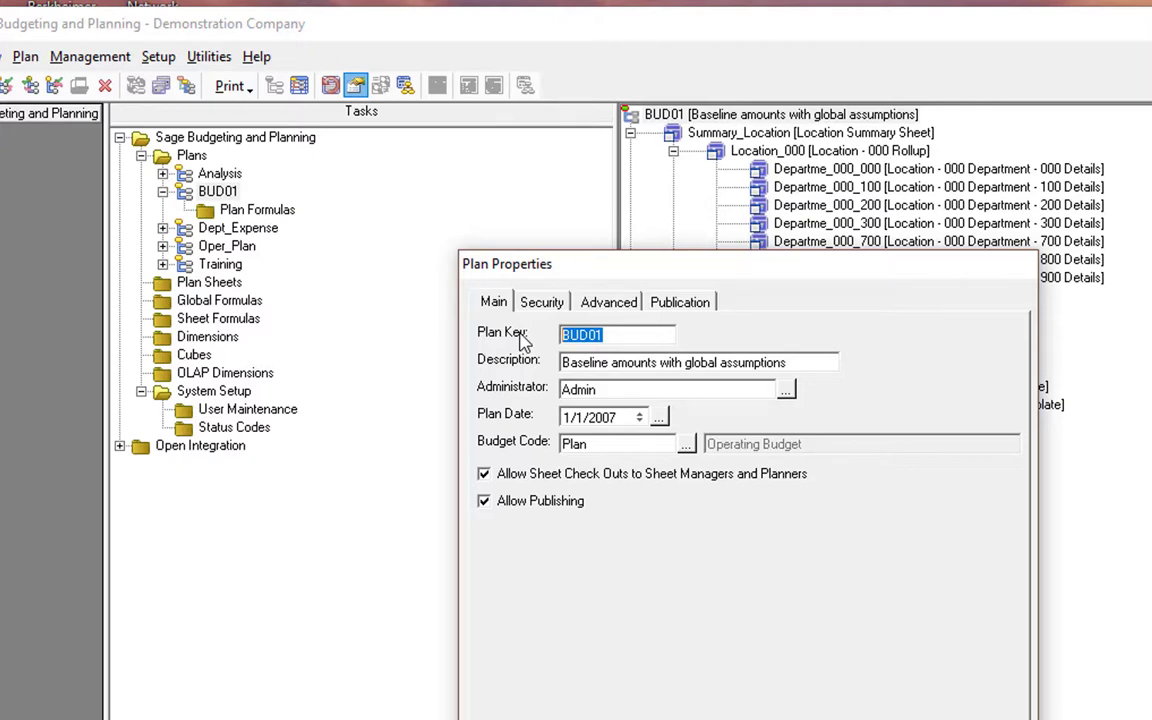
{"action": "type", "text": "2007Budget"}
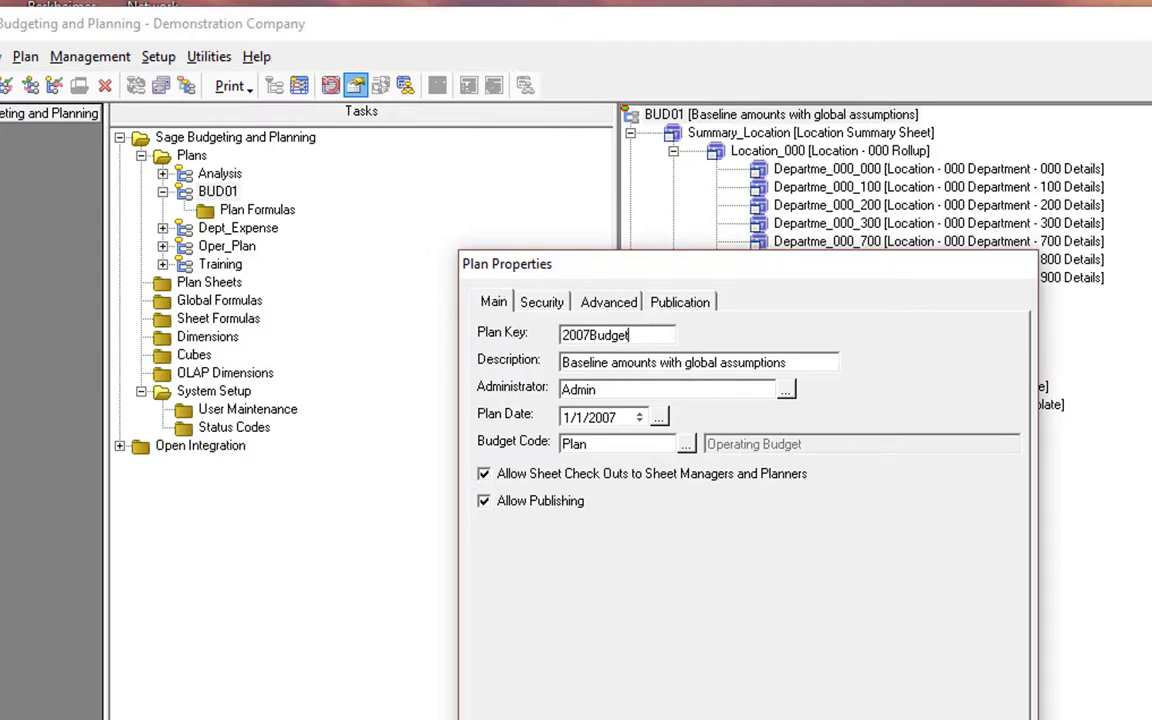
{"action": "key", "text": "Escape"}
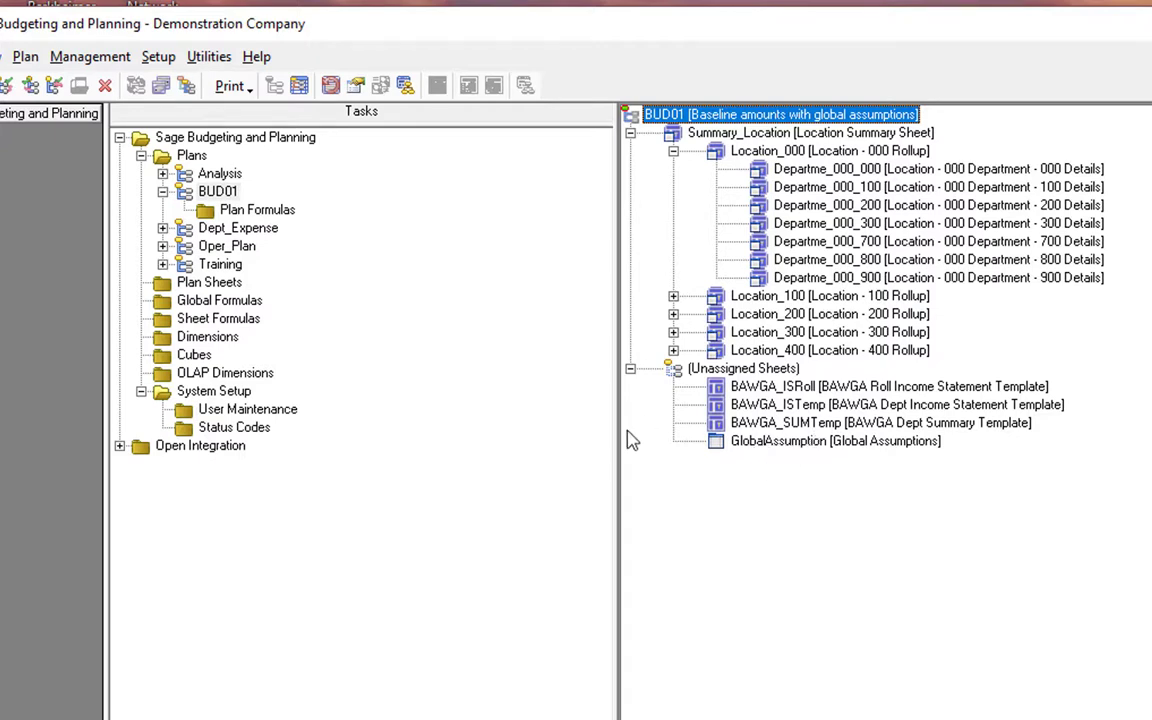
- Open the GlobalAssumption sheet, checking it out with automatic check-out upon opening sheets enabled
{"action": "double_click", "coordinate": [716, 445]}
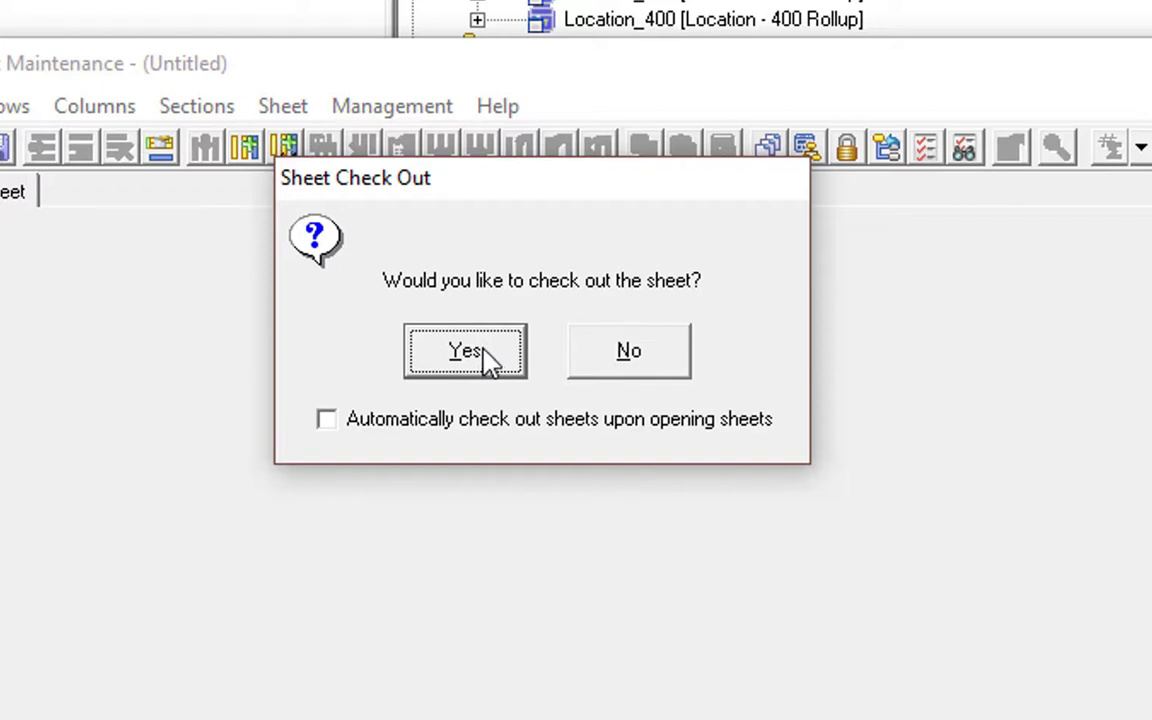
{"action": "left_click", "coordinate": [326, 419]}
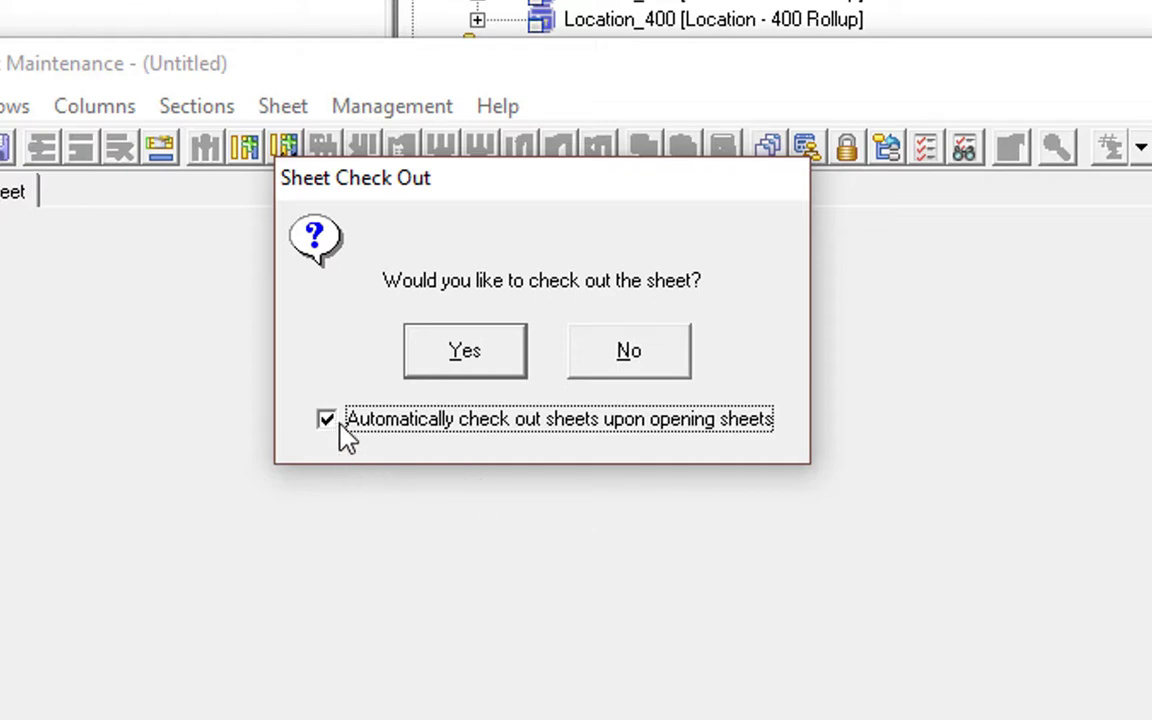
{"action": "left_click", "coordinate": [445, 351]}
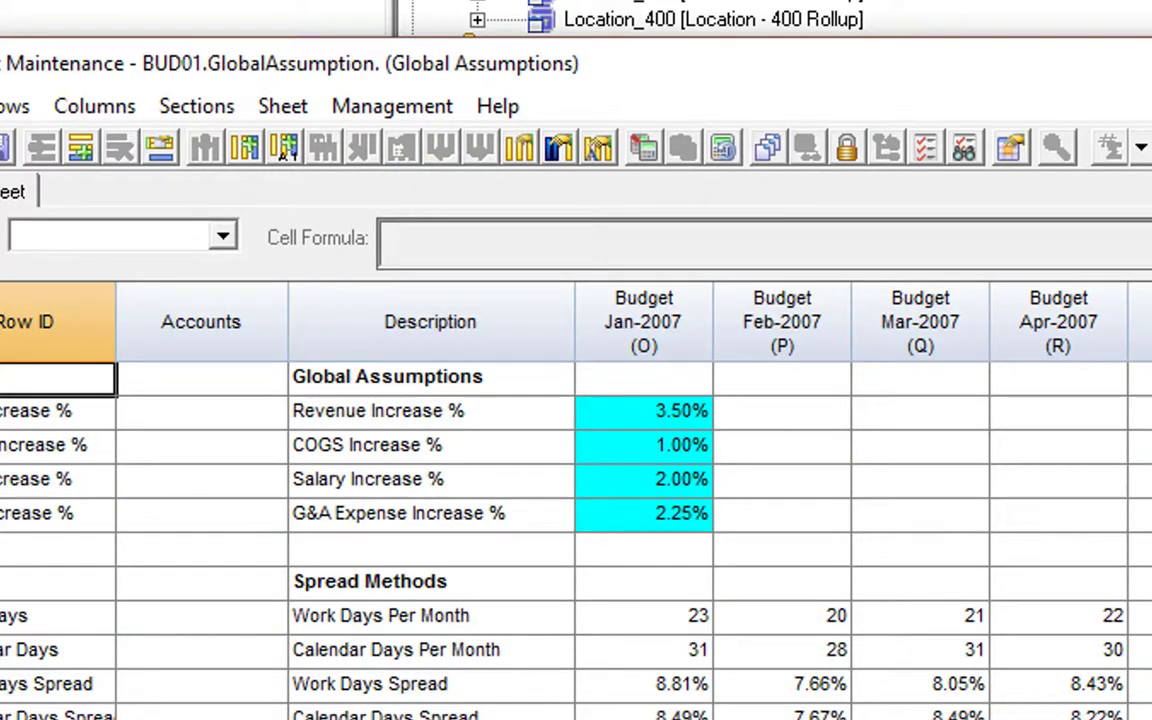
- Close the GlobalAssumption sheet, checking it in with automatic check-in upon closing sheets enabled
{"action": "left_click", "coordinate": [1150, 63]}
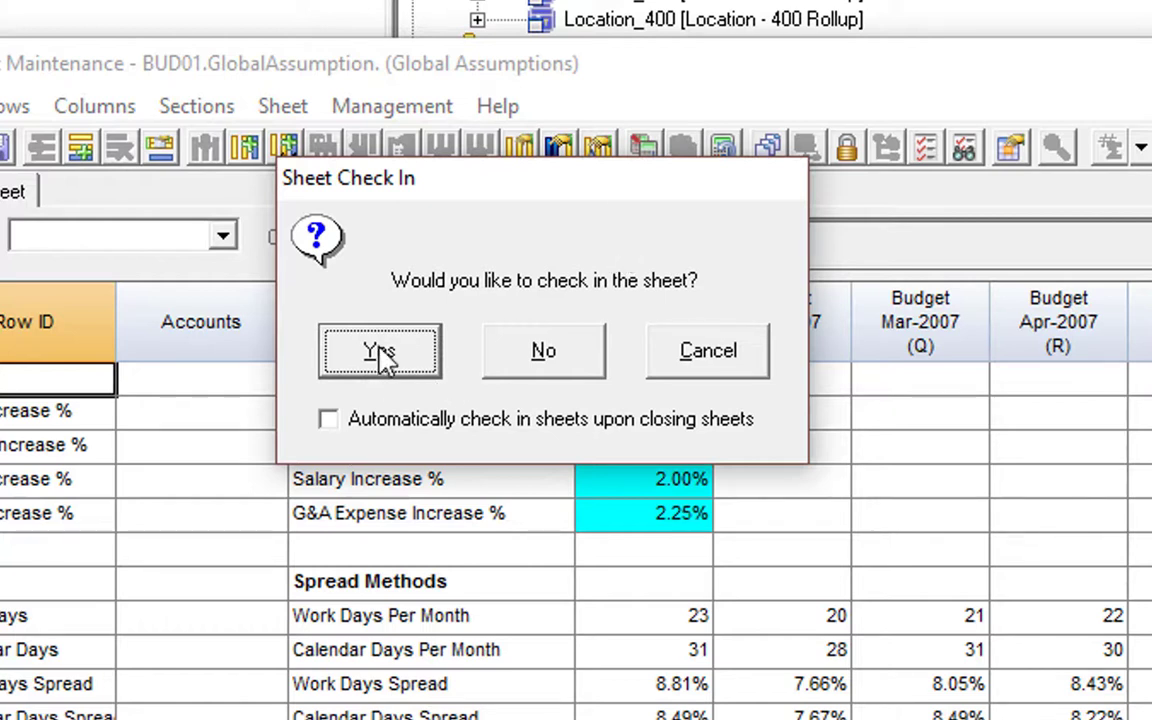
{"action": "left_click", "coordinate": [330, 420]}
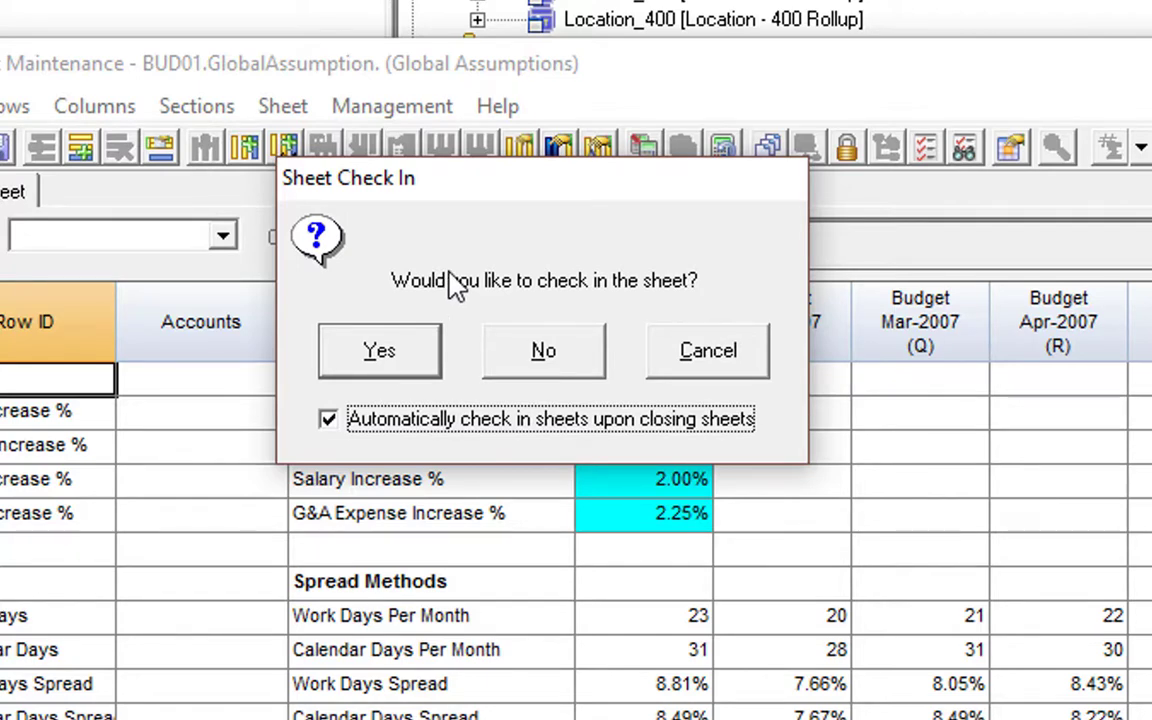
{"action": "left_click", "coordinate": [378, 352]}
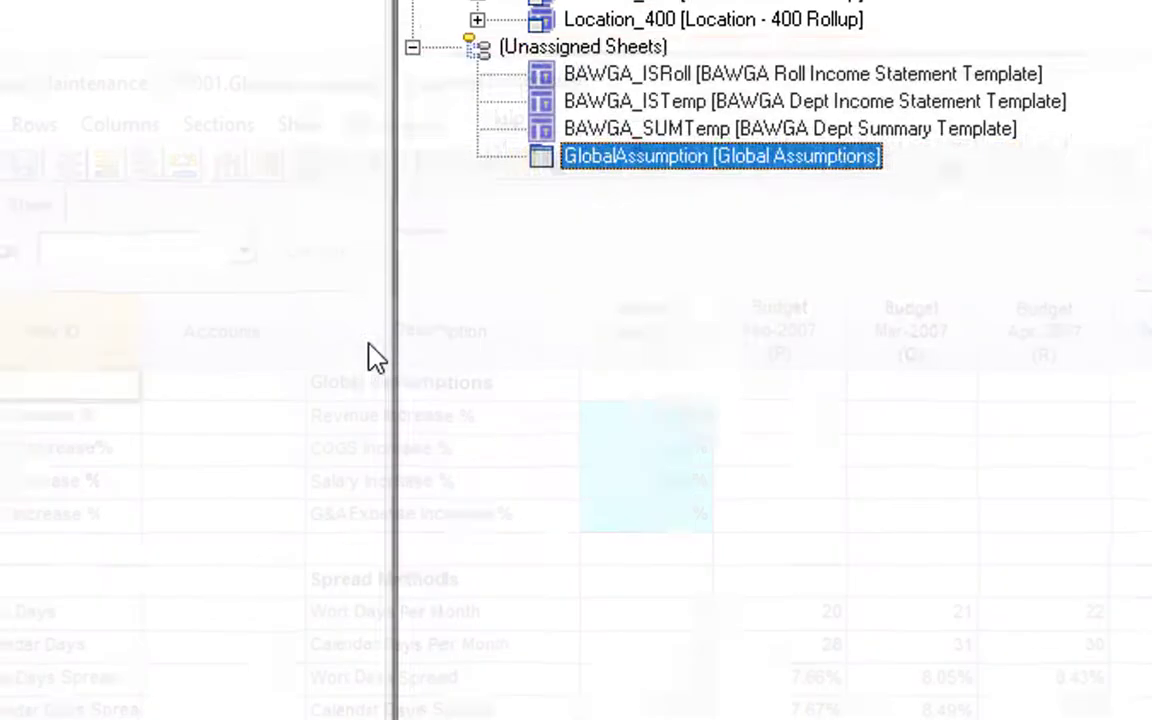
- Reopen the GlobalAssumption sheet and set the Jan-2007 Revenue Increase to 3.25% and COGS Increase to 1.25%
{"action": "double_click", "coordinate": [542, 160]}
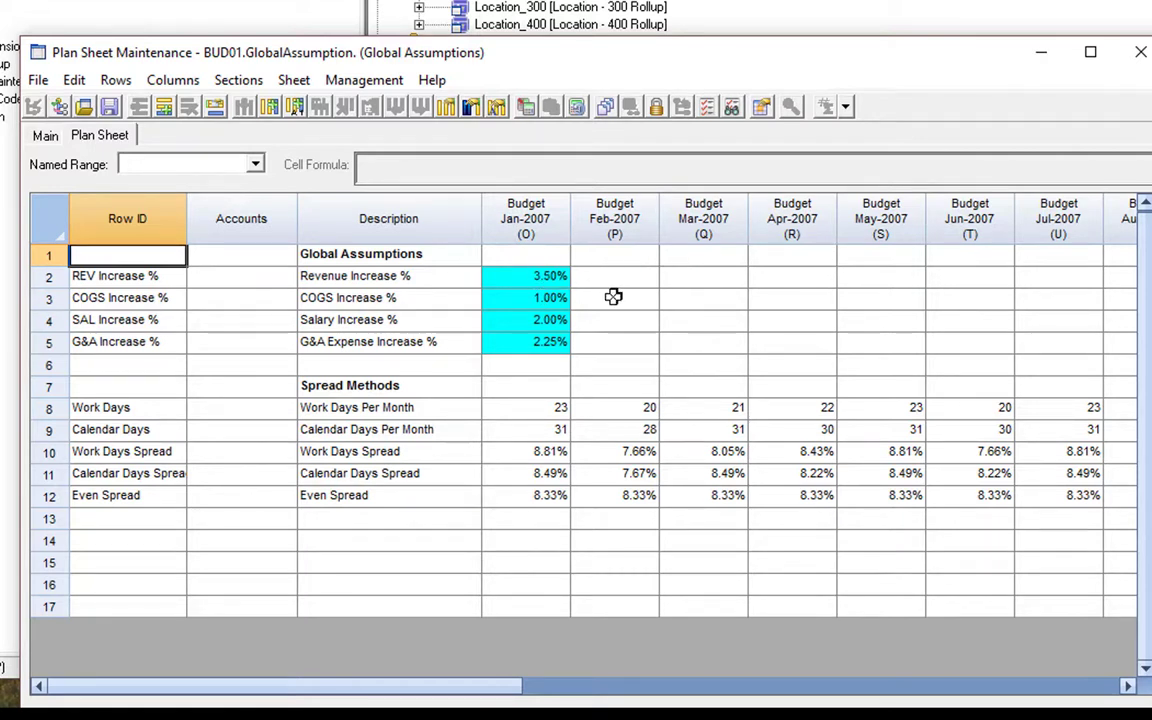
{"action": "left_click", "coordinate": [530, 276]}
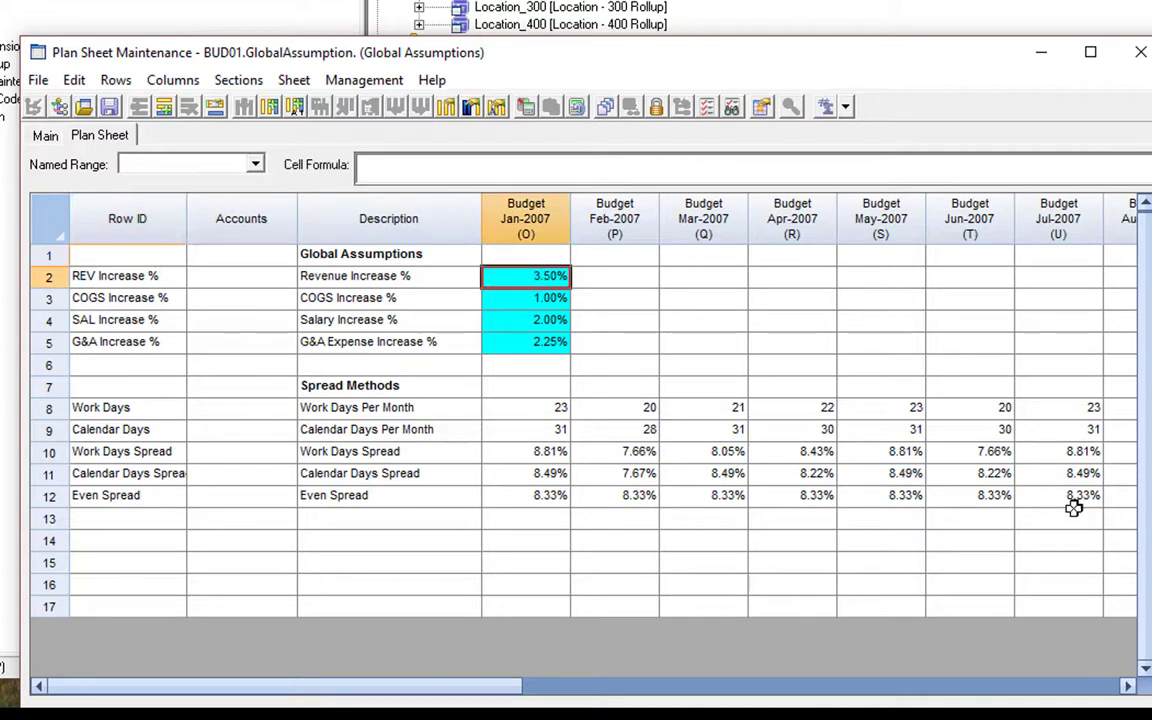
{"action": "type", "text": "3.25"}
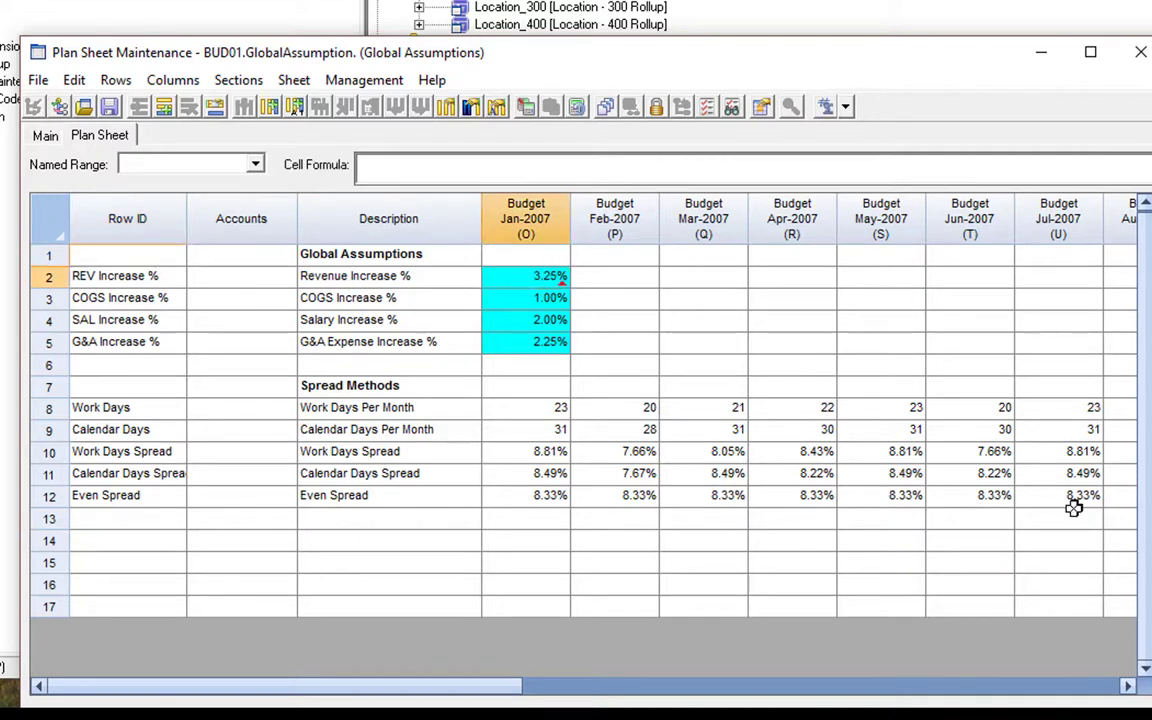
{"action": "key", "text": "Return"}
{"action": "key", "text": "Down"}
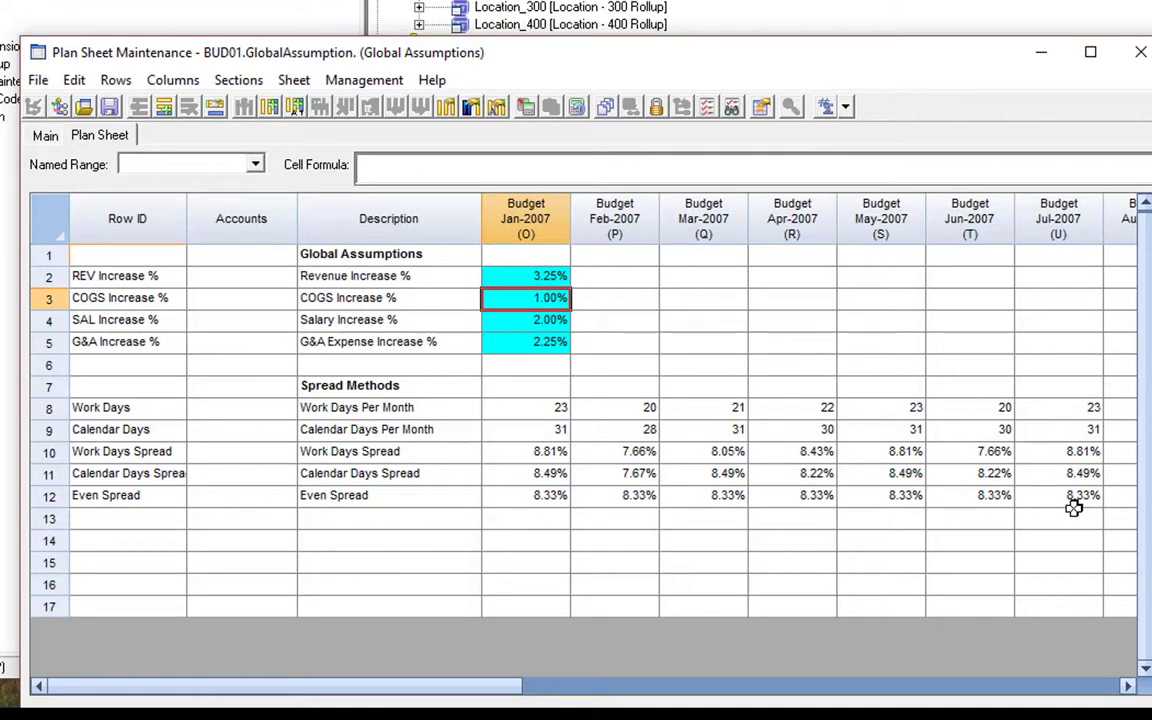
{"action": "type", "text": "1.25"}
{"action": "key", "text": "Return"}
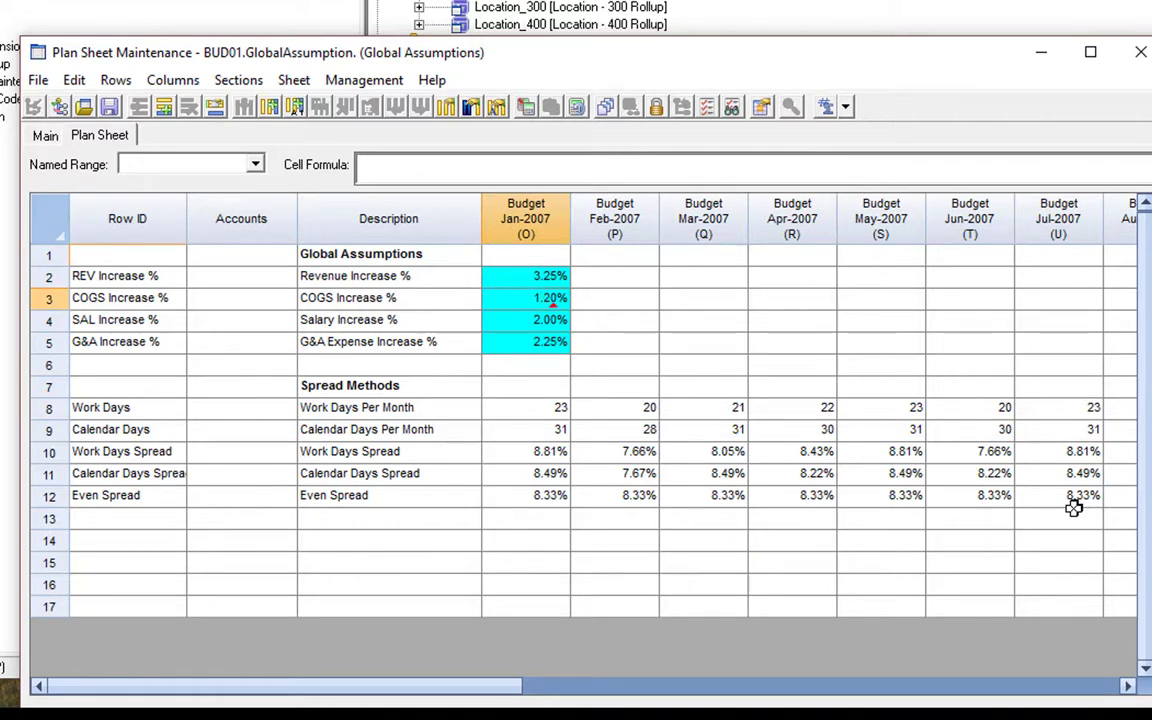
- Set the Jan-2007 Salary Increase to 2.50% and the G&A Expense Increase to 2.00%
{"action": "key", "text": "Down"}
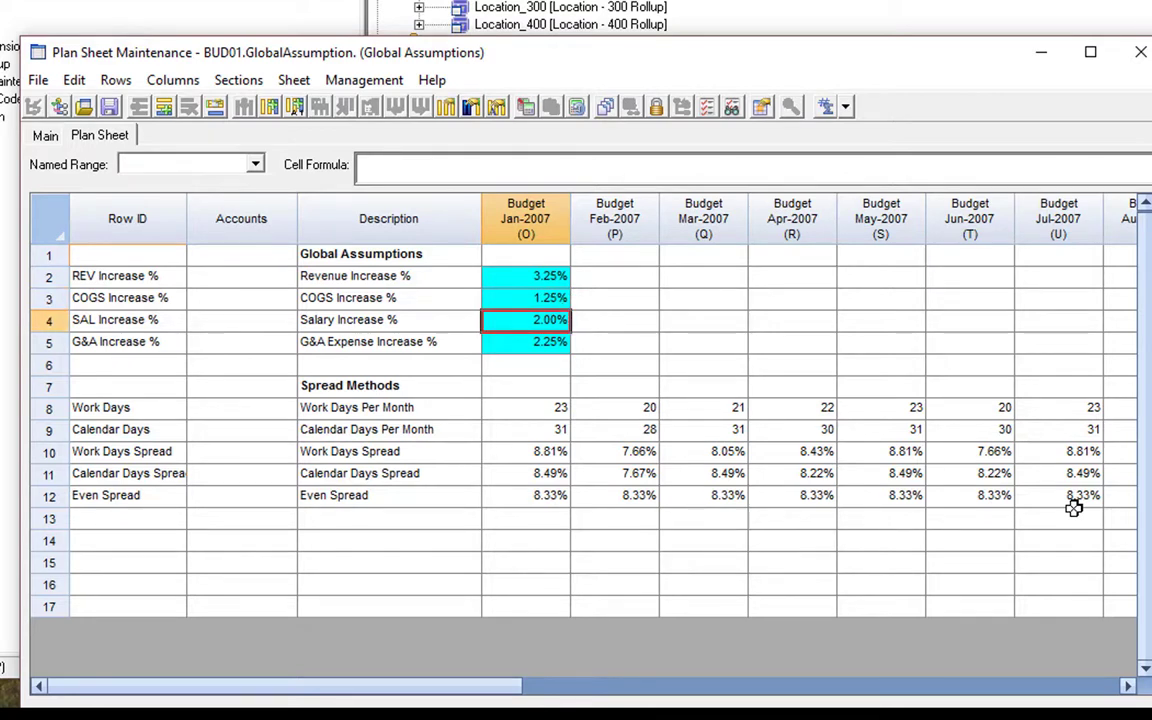
{"action": "type", "text": "2.50"}
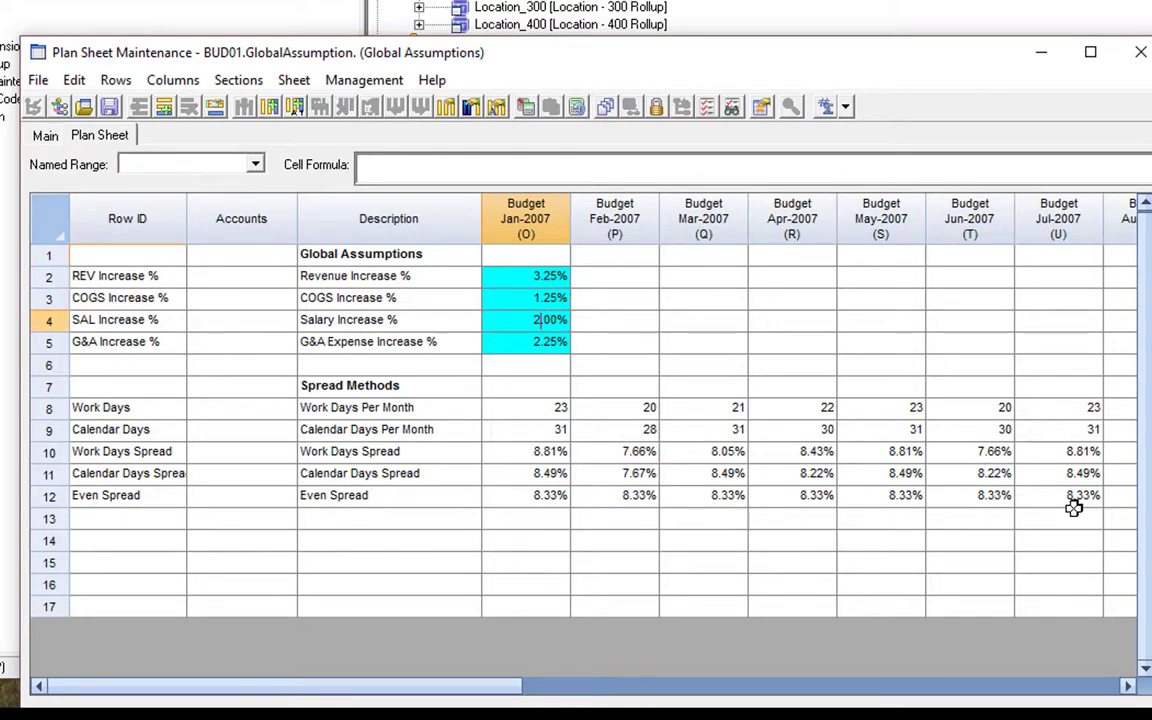
{"action": "key", "text": "Return"}
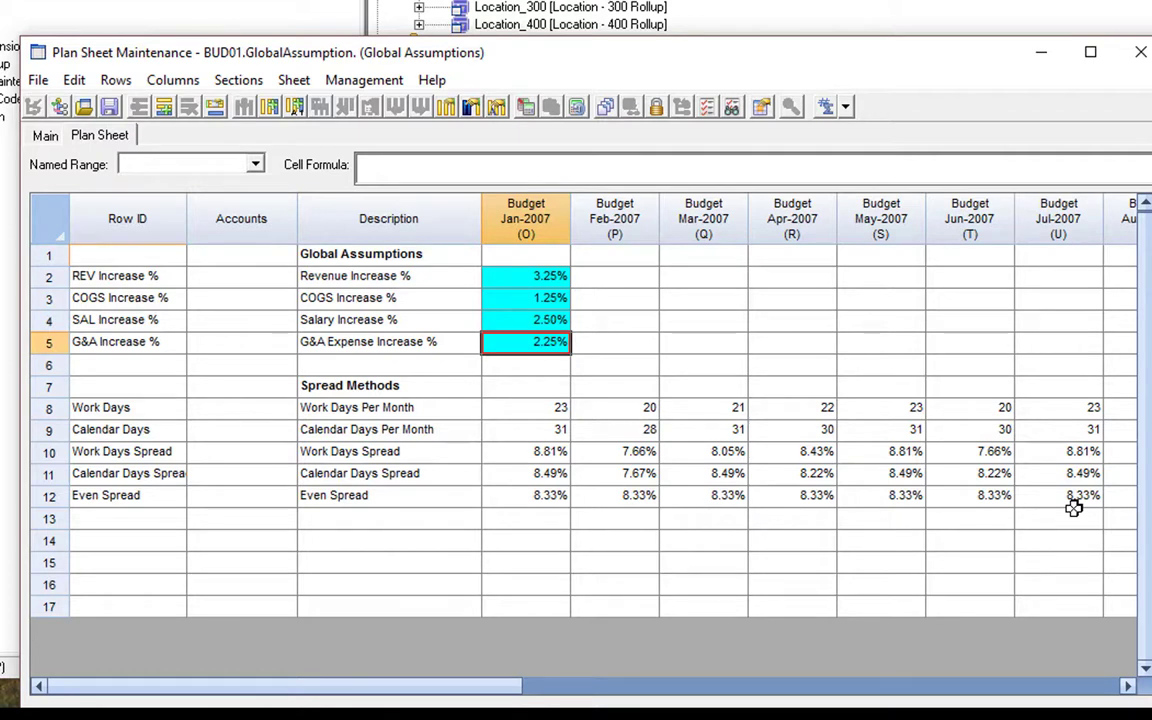
{"action": "type", "text": "2"}
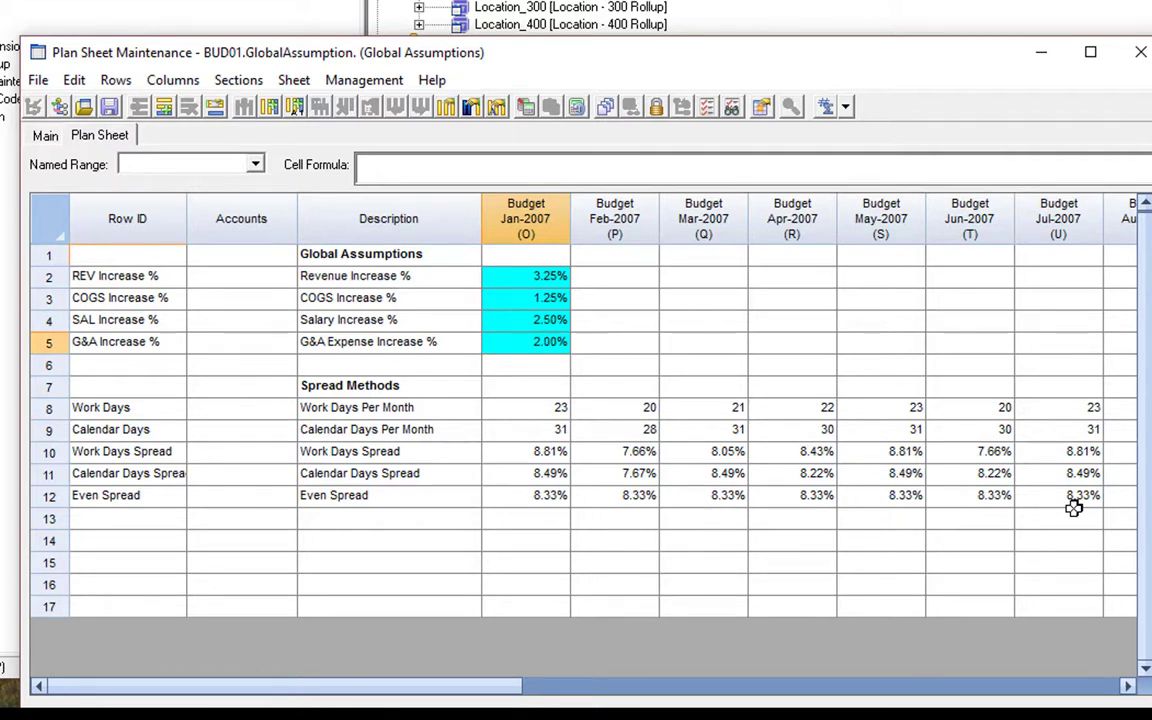
{"action": "key", "text": "Tab"}
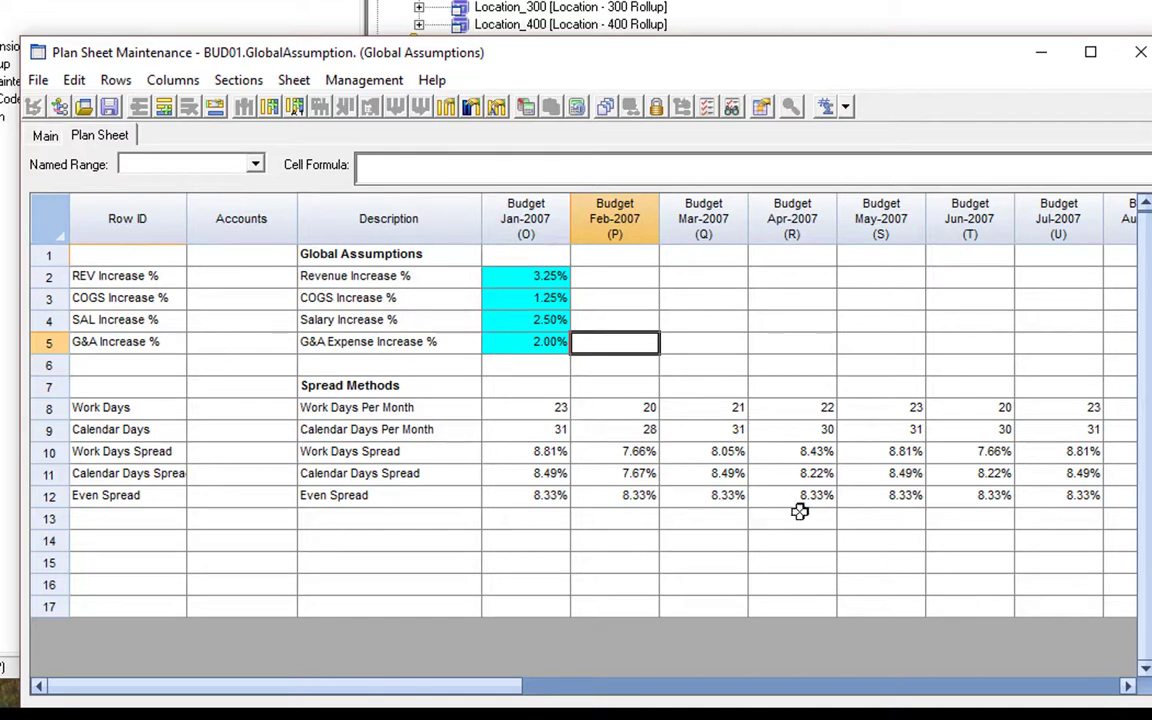
- Insert a row above Work Days in the Spread Methods section and enter the description Holidays
{"action": "left_click", "coordinate": [530, 406]}
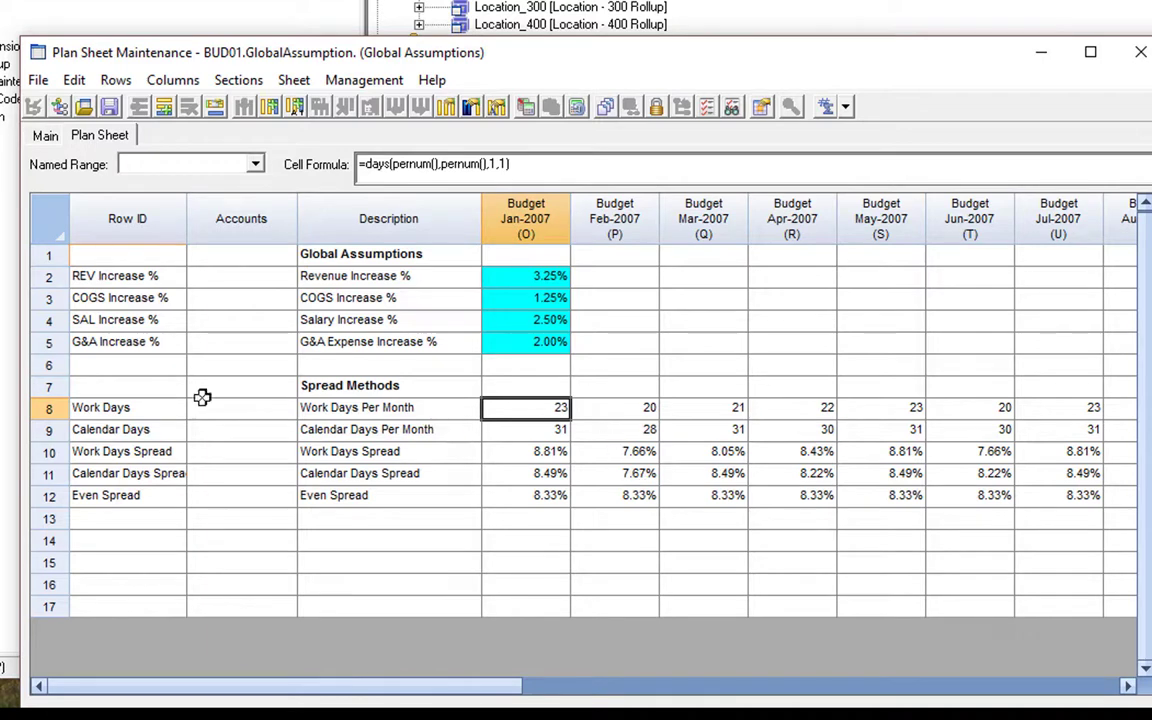
{"action": "left_click", "coordinate": [55, 408]}
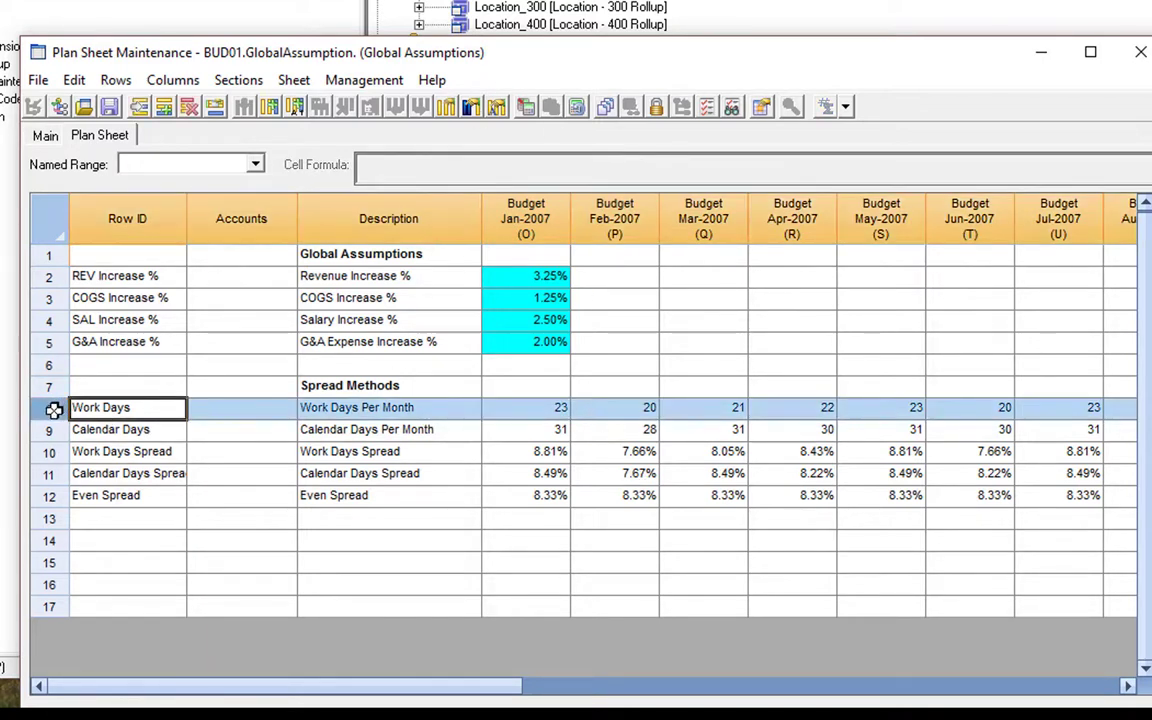
{"action": "right_click", "coordinate": [54, 410]}
{"action": "mouse_move", "coordinate": [231, 342]}
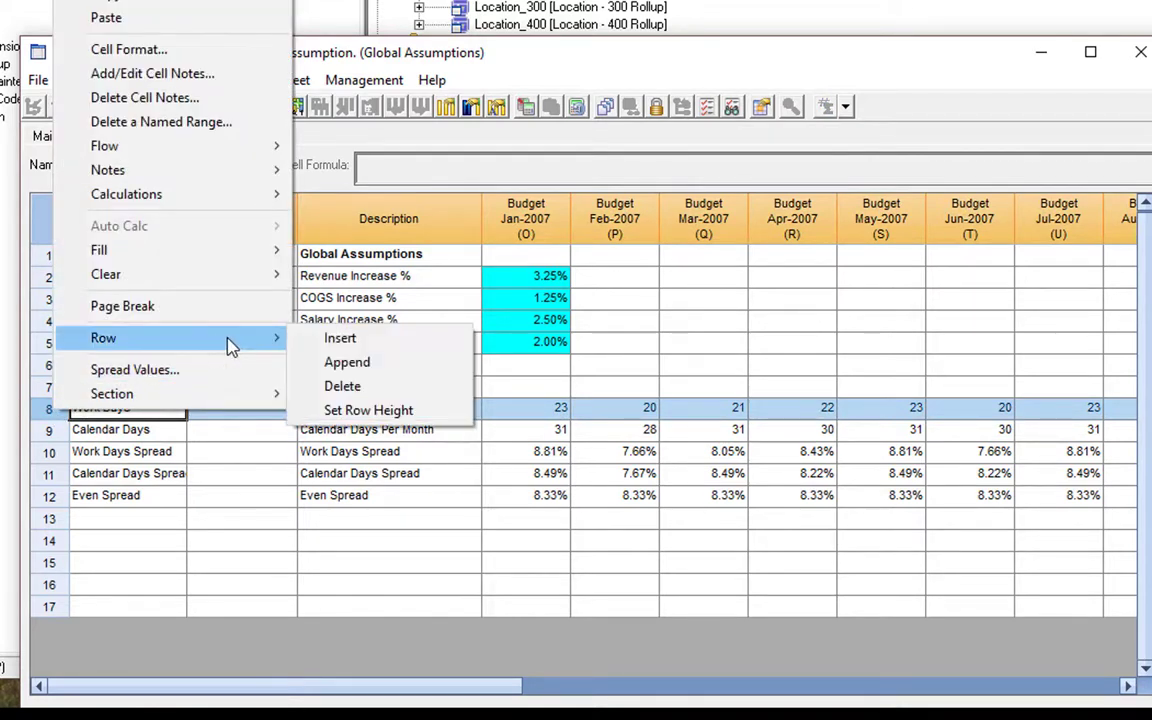
{"action": "left_click", "coordinate": [397, 345]}
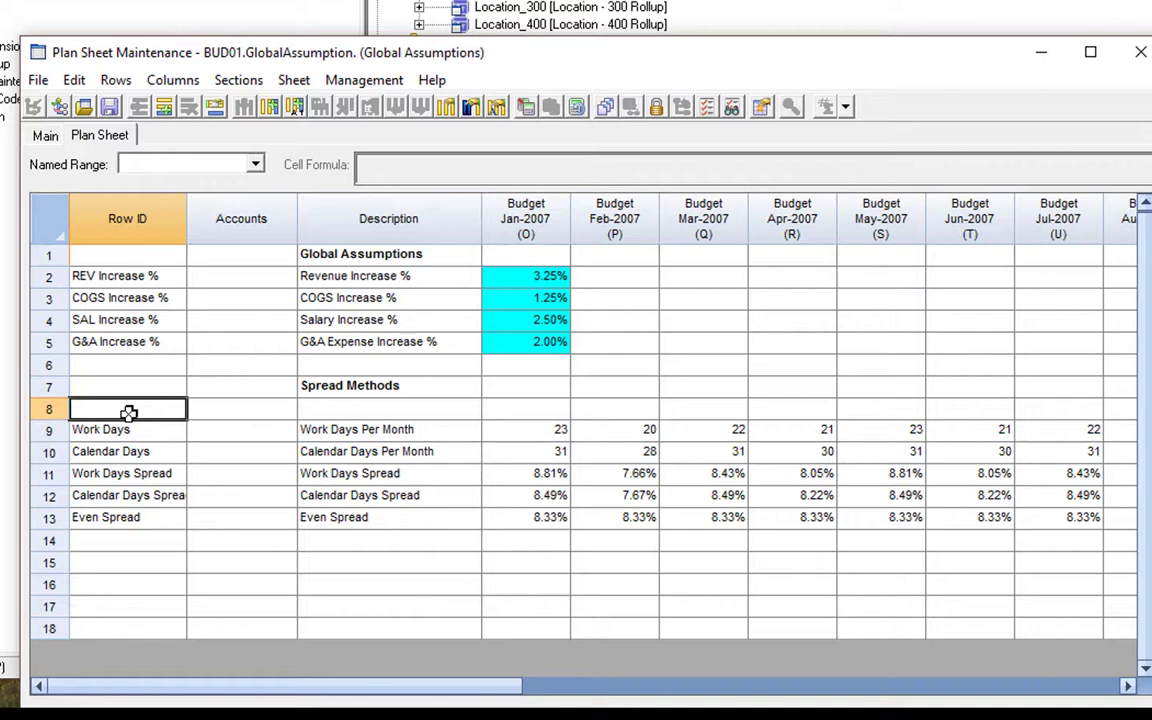
{"action": "key", "text": "Tab"}
{"action": "key", "text": "Tab"}
{"action": "type", "text": "Holid"}
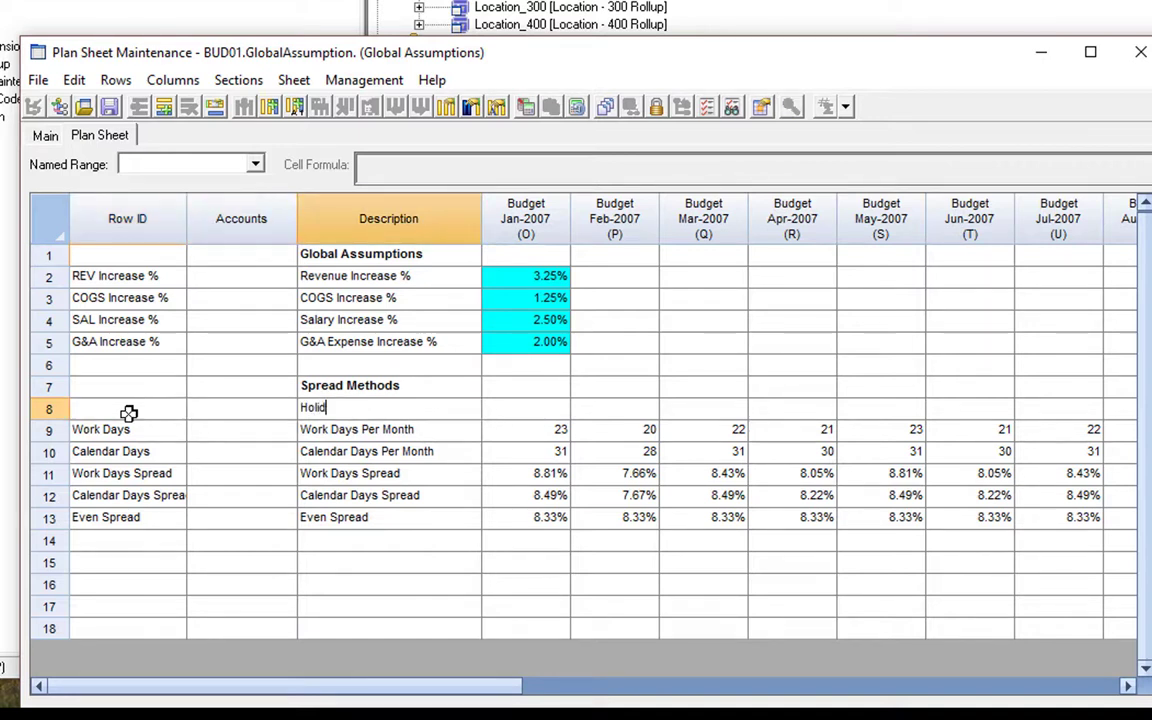
{"action": "type", "text": "ays"}
{"action": "key", "text": "Tab"}
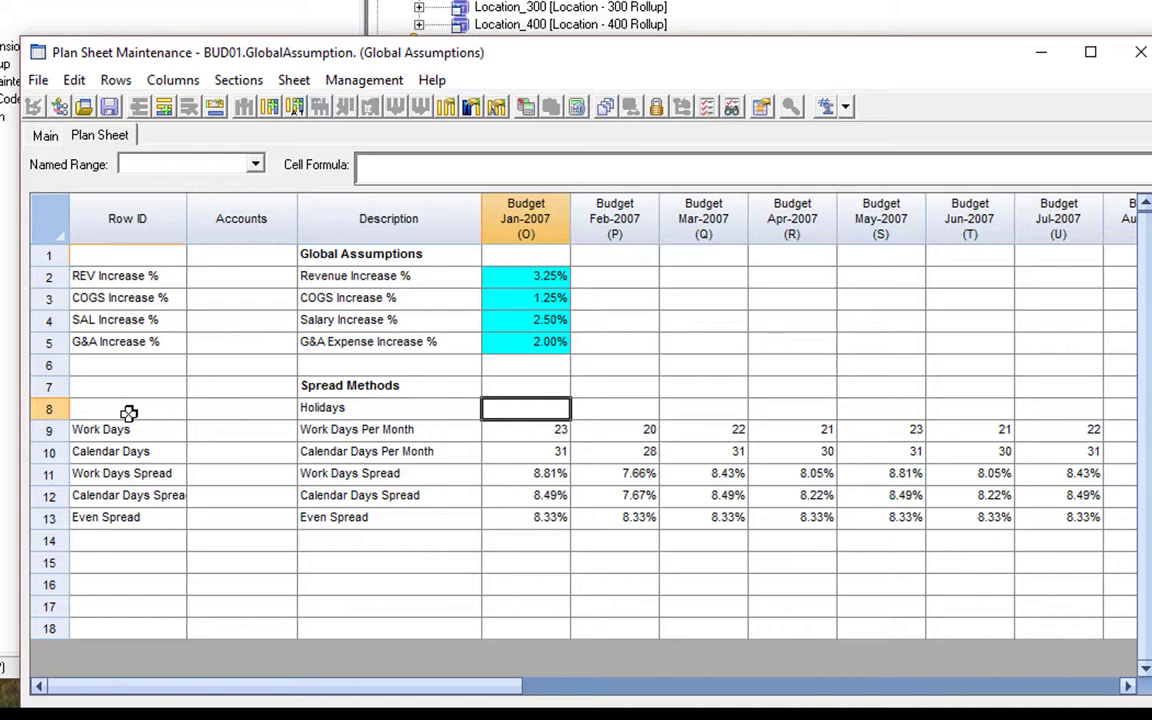
- Enter the 2007 holidays per month: 1 each in January, May, July, September and December, and 2 in November
{"action": "type", "text": "1"}
{"action": "key", "text": "Tab"}
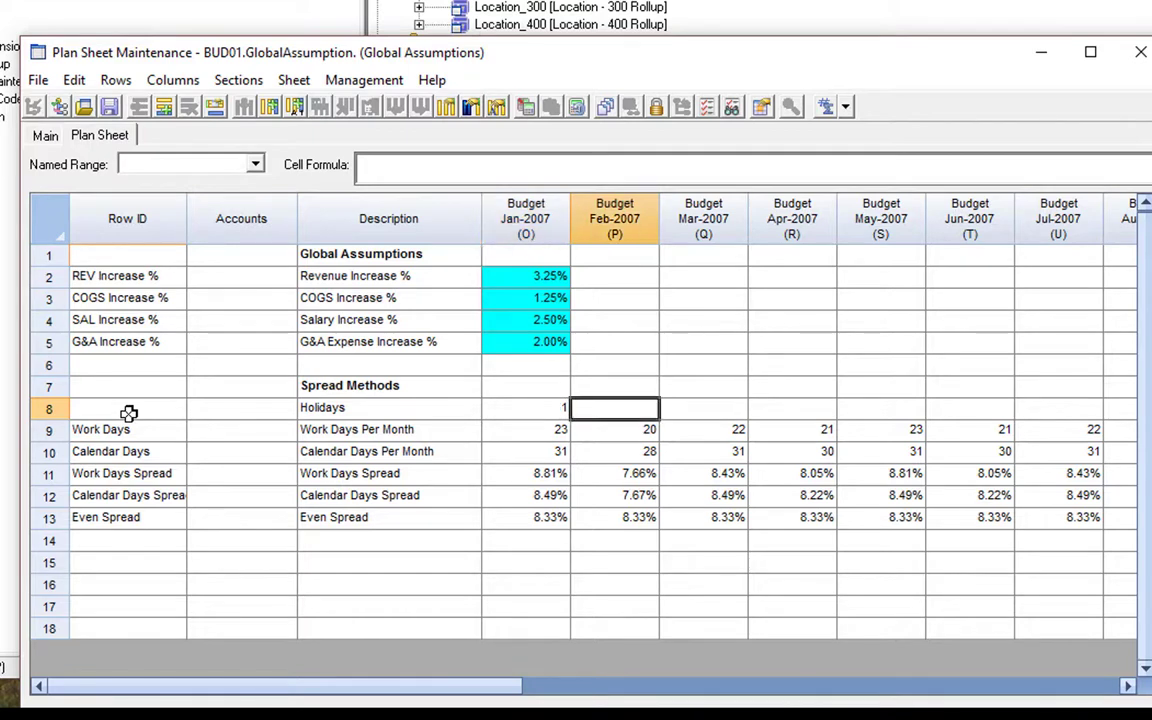
{"action": "key", "text": "Tab"}
{"action": "key", "text": "Tab"}
{"action": "key", "text": "Tab"}
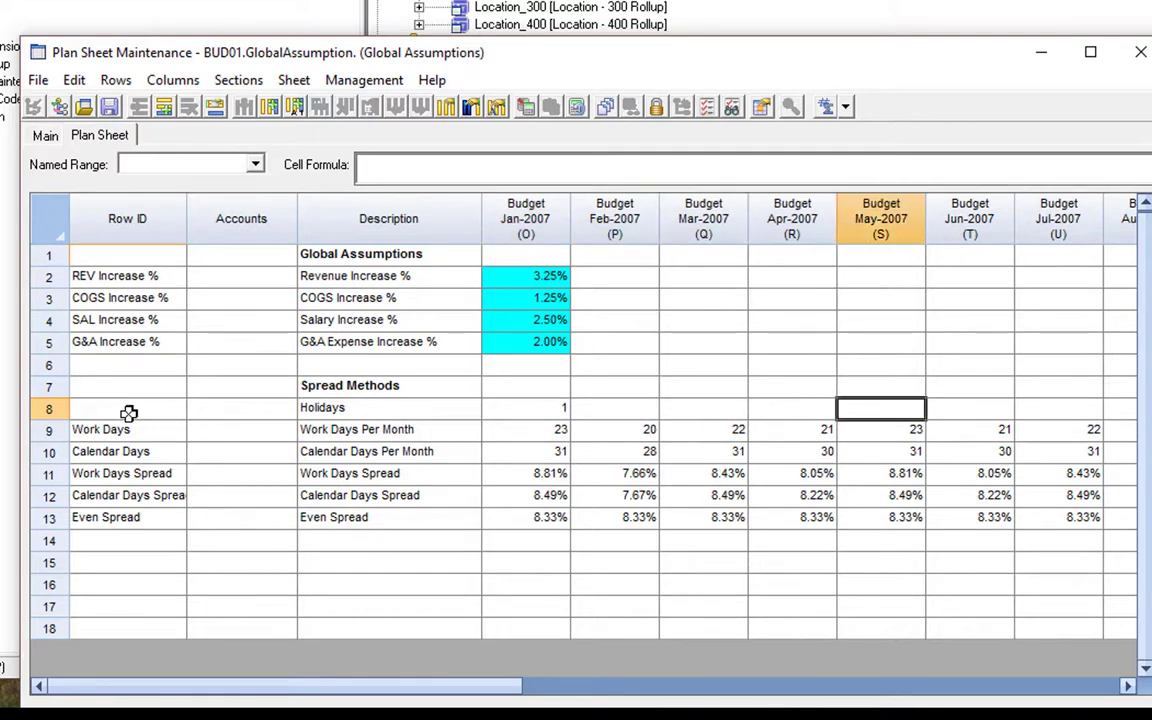
{"action": "type", "text": "1"}
{"action": "key", "text": "Tab"}
{"action": "key", "text": "Tab"}
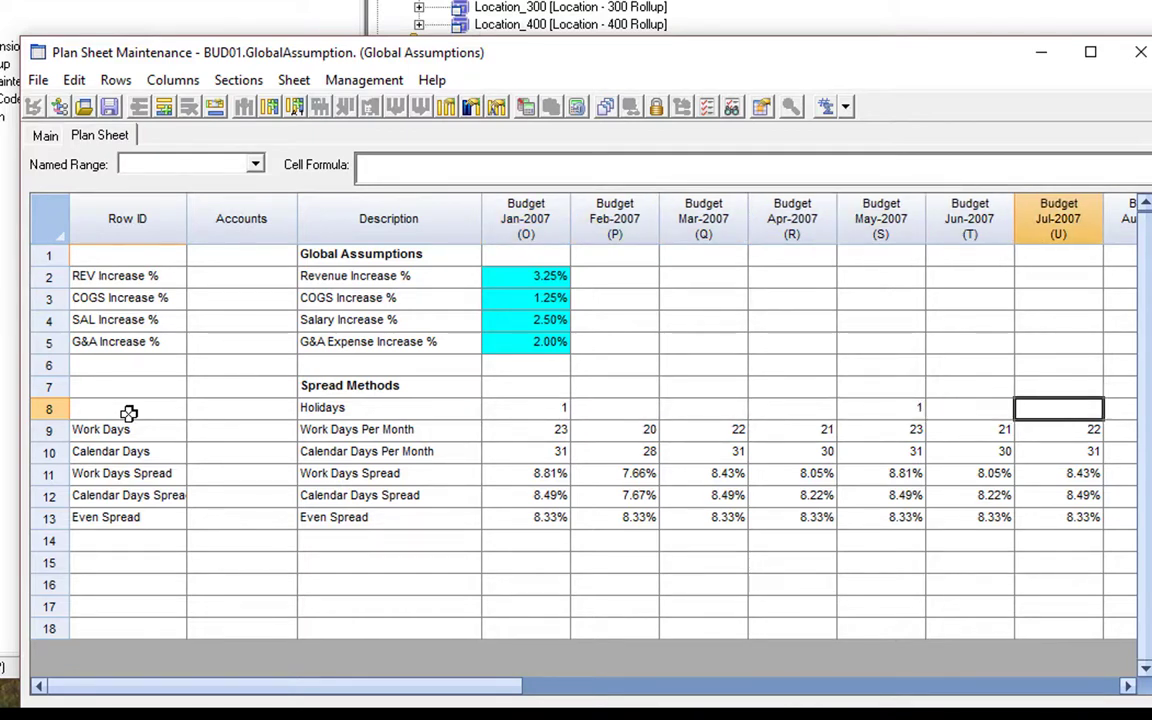
{"action": "type", "text": "1"}
{"action": "key", "text": "Tab"}
{"action": "key", "text": "Tab"}
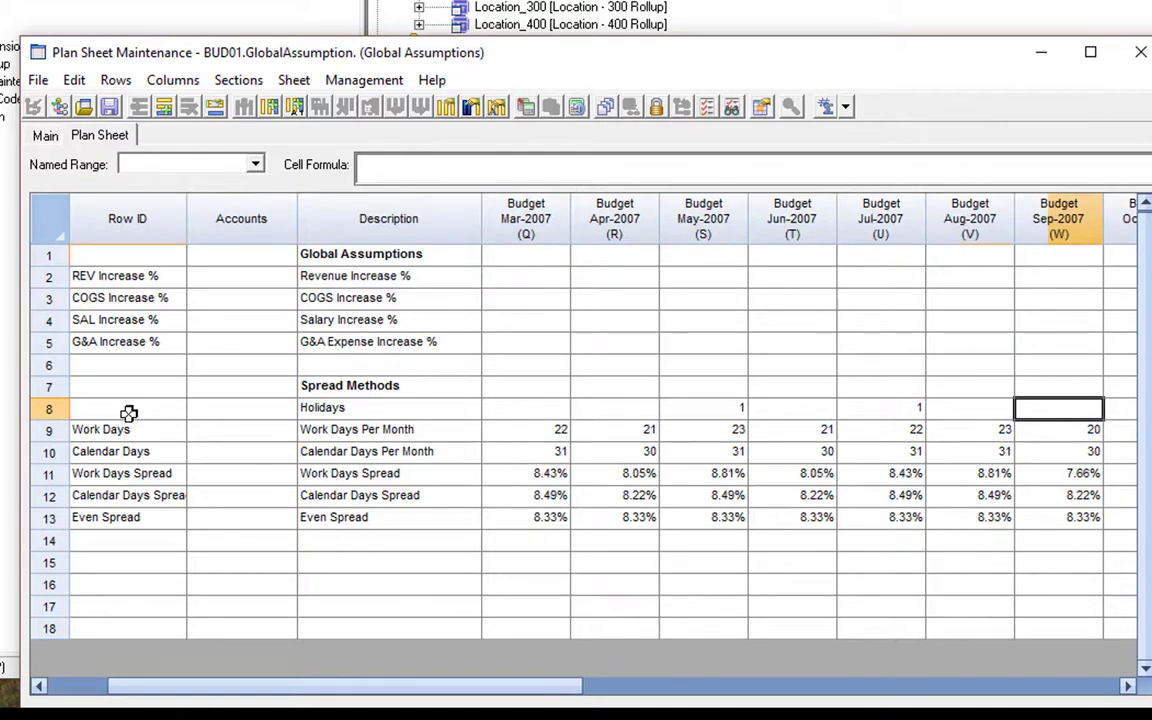
{"action": "type", "text": "1"}
{"action": "key", "text": "Tab"}
{"action": "key", "text": "Tab"}
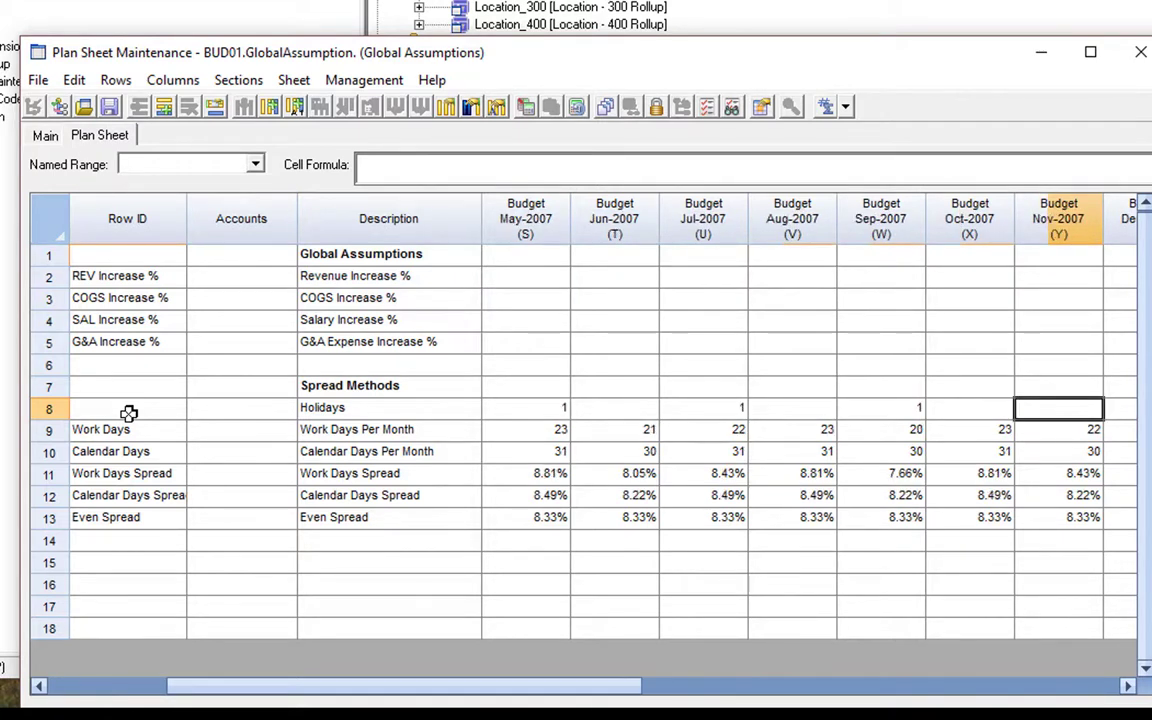
{"action": "type", "text": "2"}
{"action": "key", "text": "Tab"}
{"action": "type", "text": "1"}
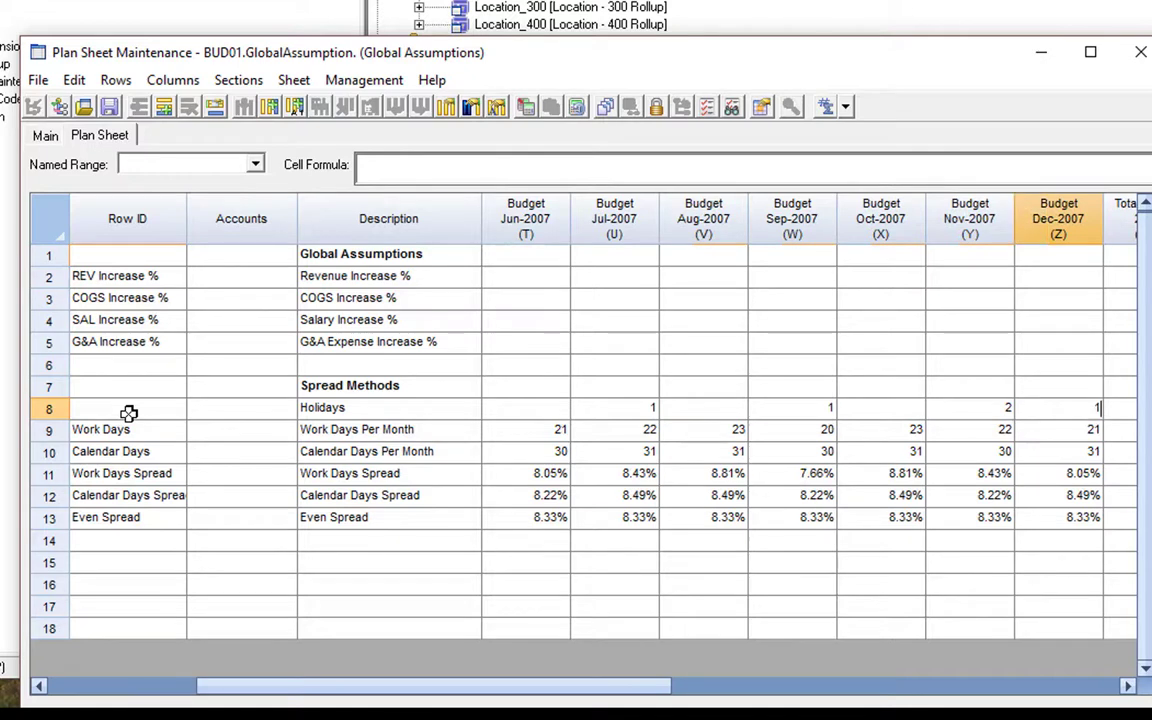
{"action": "key", "text": "Return"}
- Subtract the holidays in O8 from the Jan-2007 Work Days Per Month formula, making it =days(pernum(),pernum(),1,1)-O8
{"action": "key", "text": "Left"}
{"action": "key", "text": "Up"}
{"action": "key", "text": "Left"}
{"action": "key", "text": "Left"}
{"action": "key", "text": "Left"}
{"action": "key", "text": "Left"}
{"action": "key", "text": "Left"}
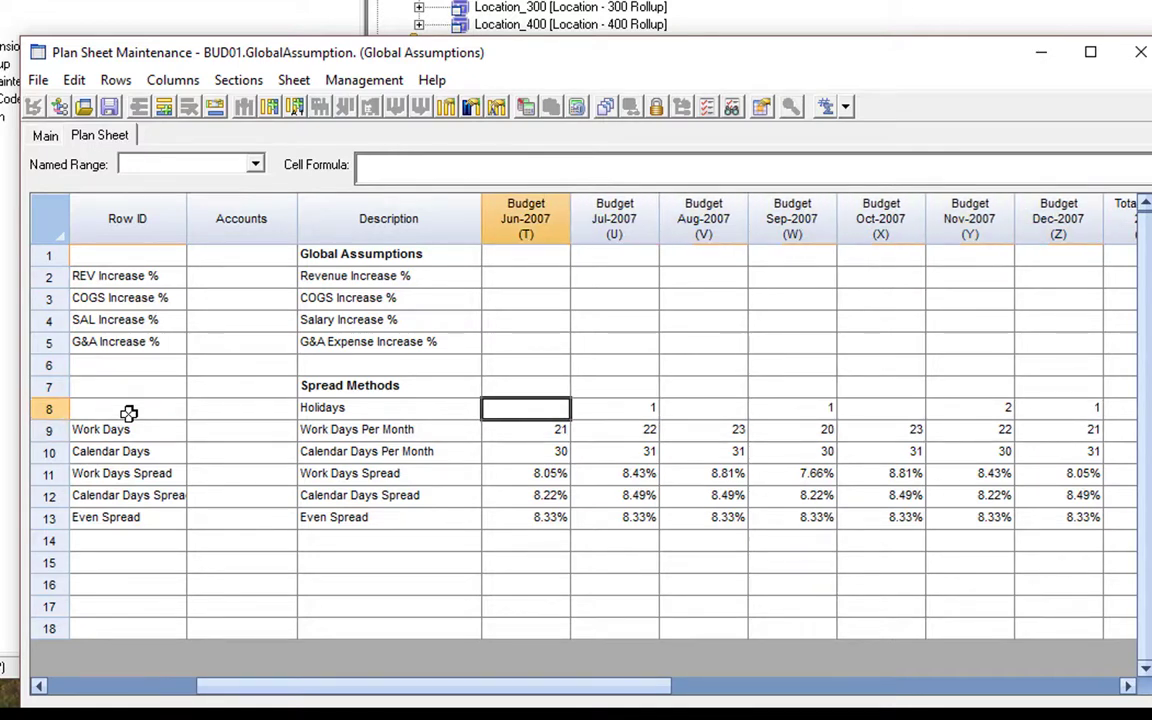
{"action": "key", "text": "Left"}
{"action": "key", "text": "Left"}
{"action": "key", "text": "Left"}
{"action": "key", "text": "Left"}
{"action": "key", "text": "Left"}
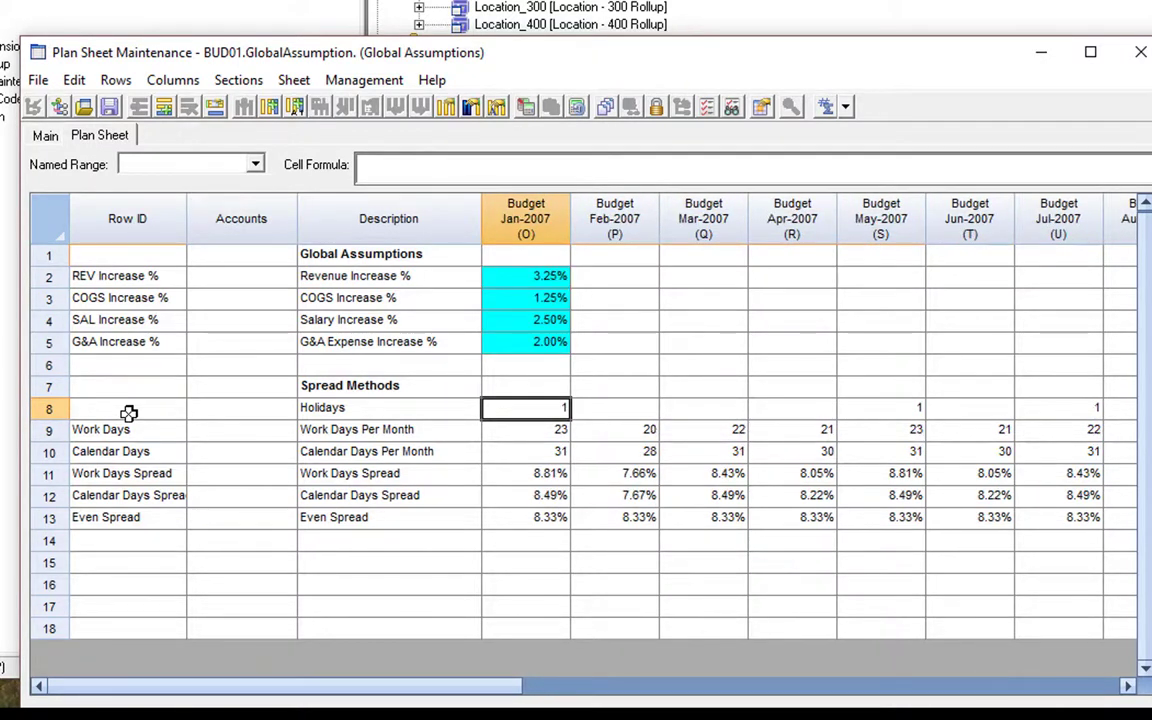
{"action": "key", "text": "Left"}
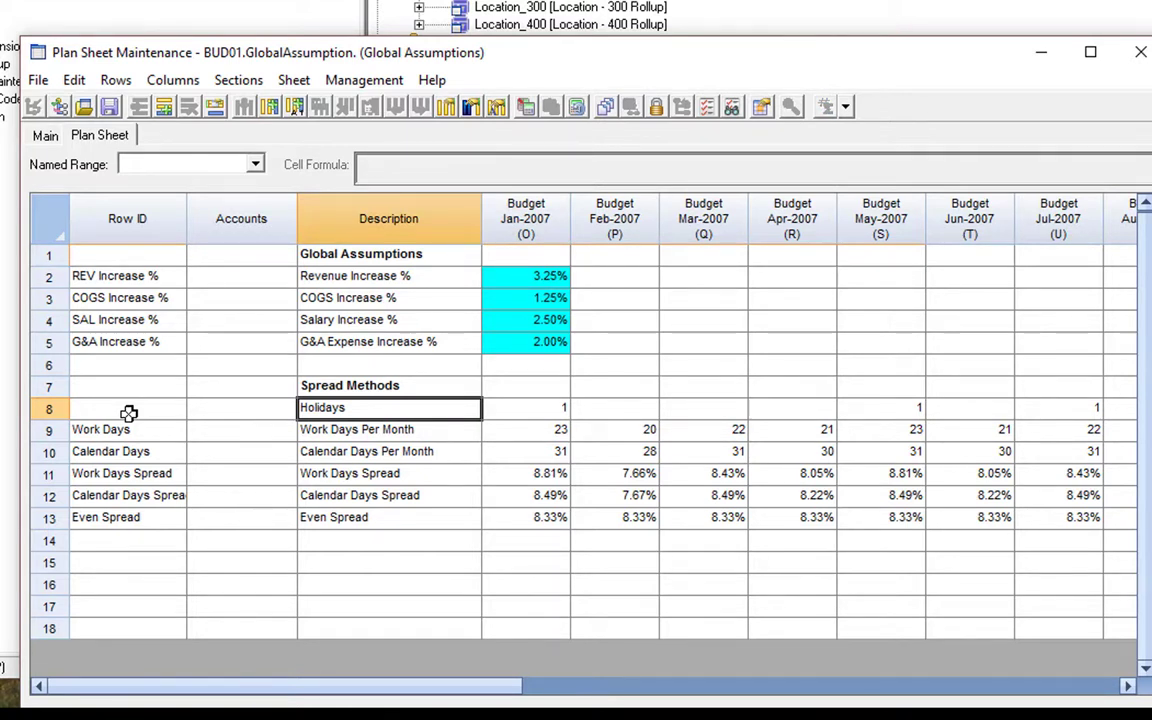
{"action": "key", "text": "Down"}
{"action": "key", "text": "Right"}
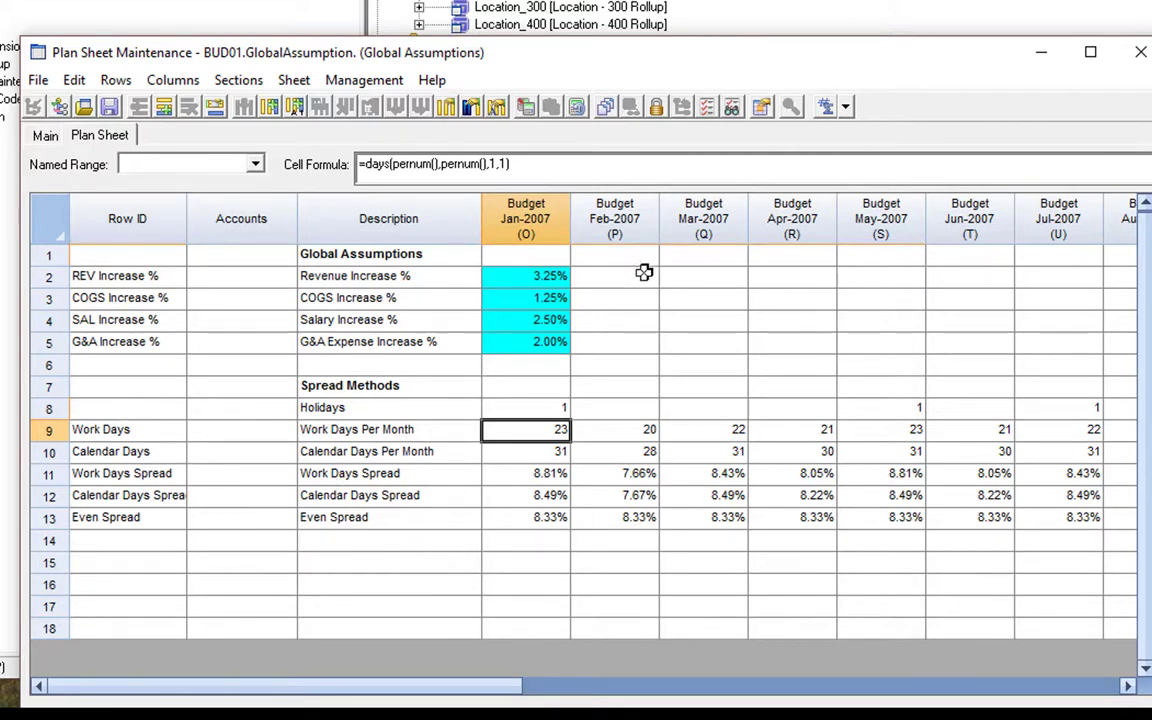
{"action": "left_click", "coordinate": [585, 165]}
{"action": "left_click", "coordinate": [537, 408]}
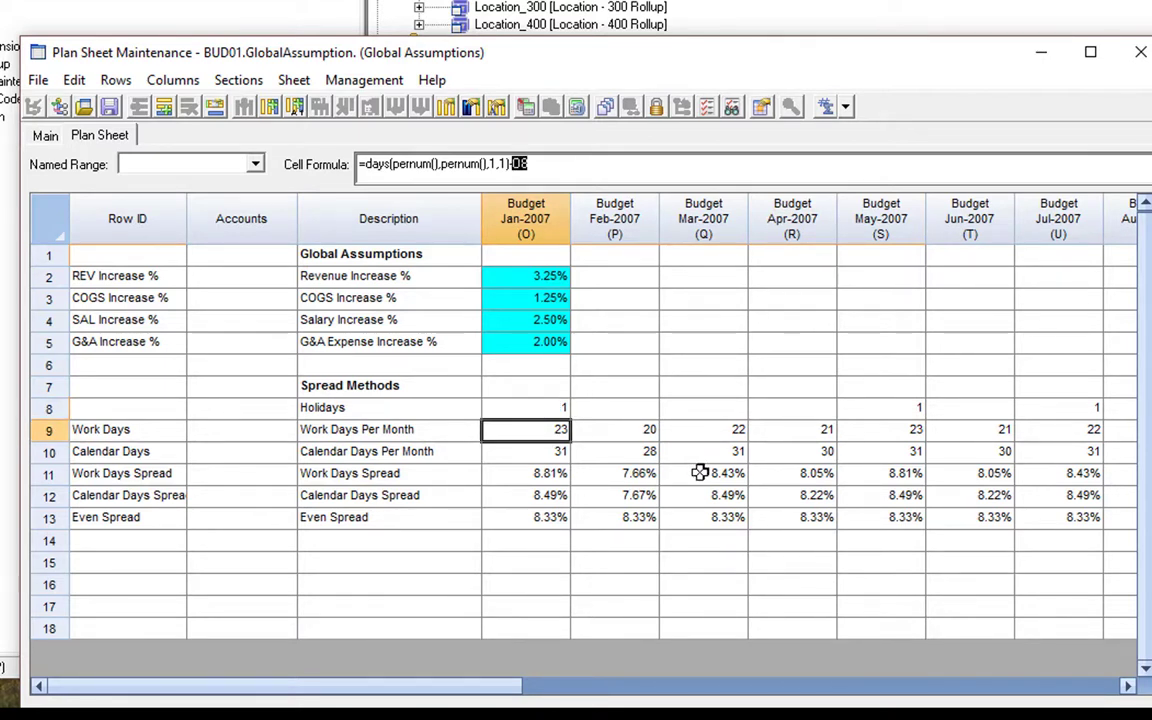
{"action": "key", "text": "Return"}
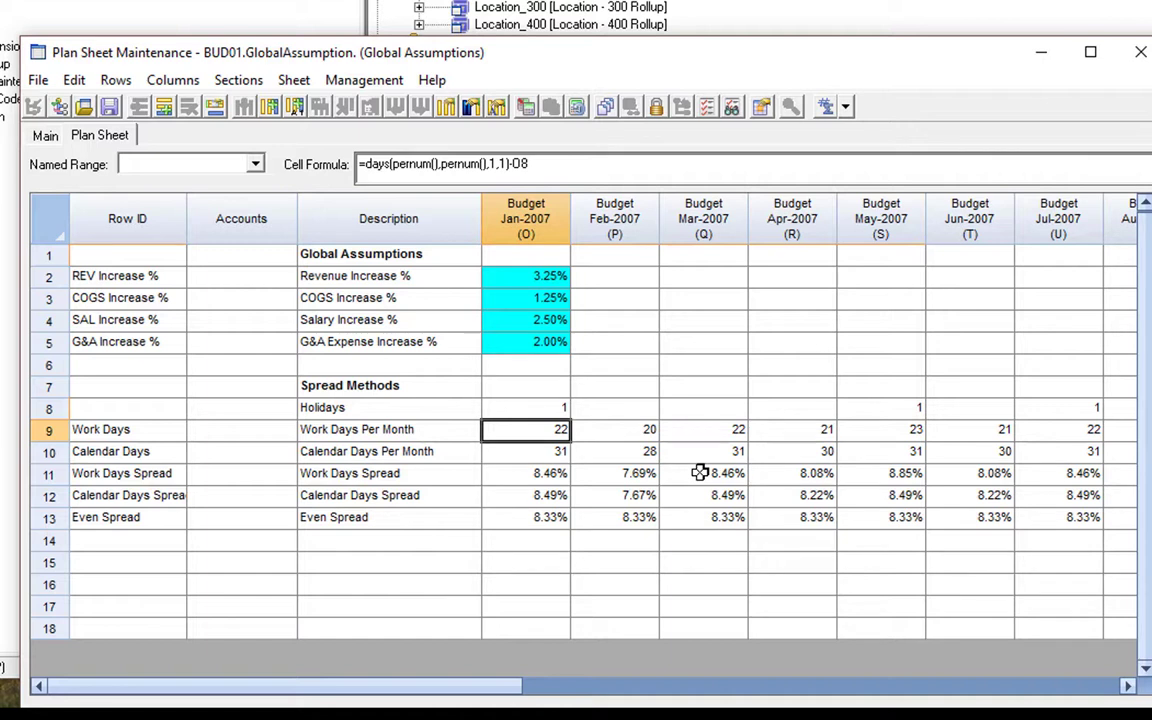
- Fill the Jan-2007 Work Days Per Month formula right across all months through Dec-2007
{"action": "key", "text": "Up"}
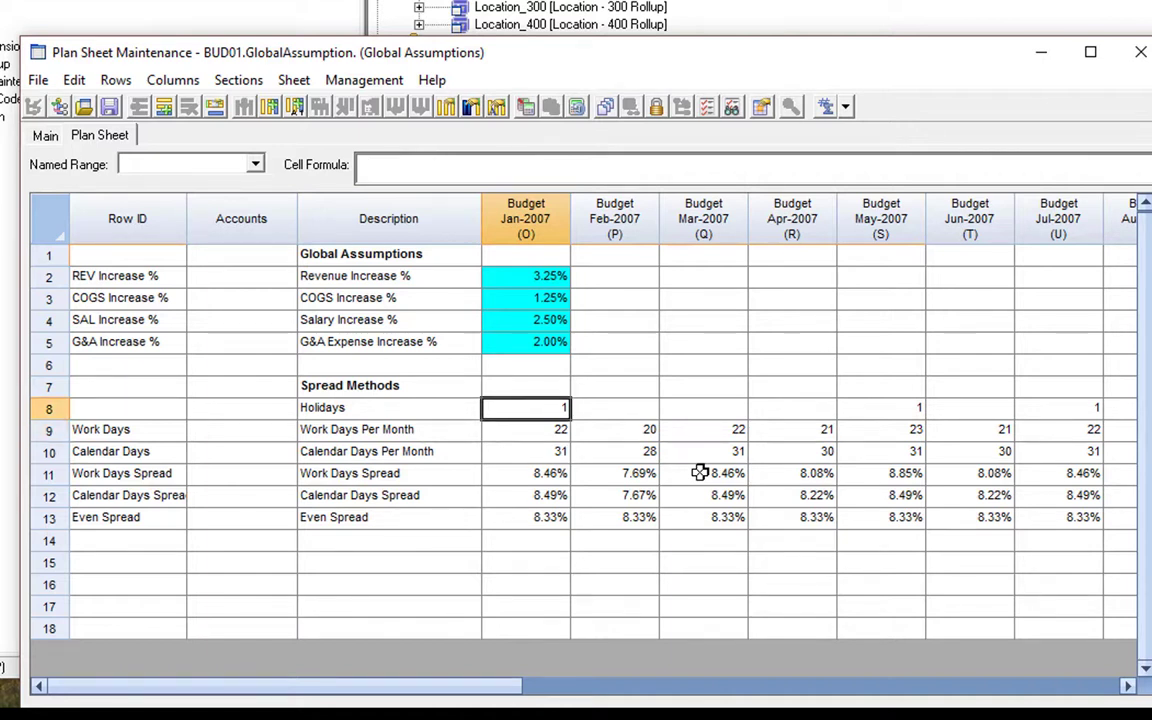
{"action": "key", "text": "Down"}
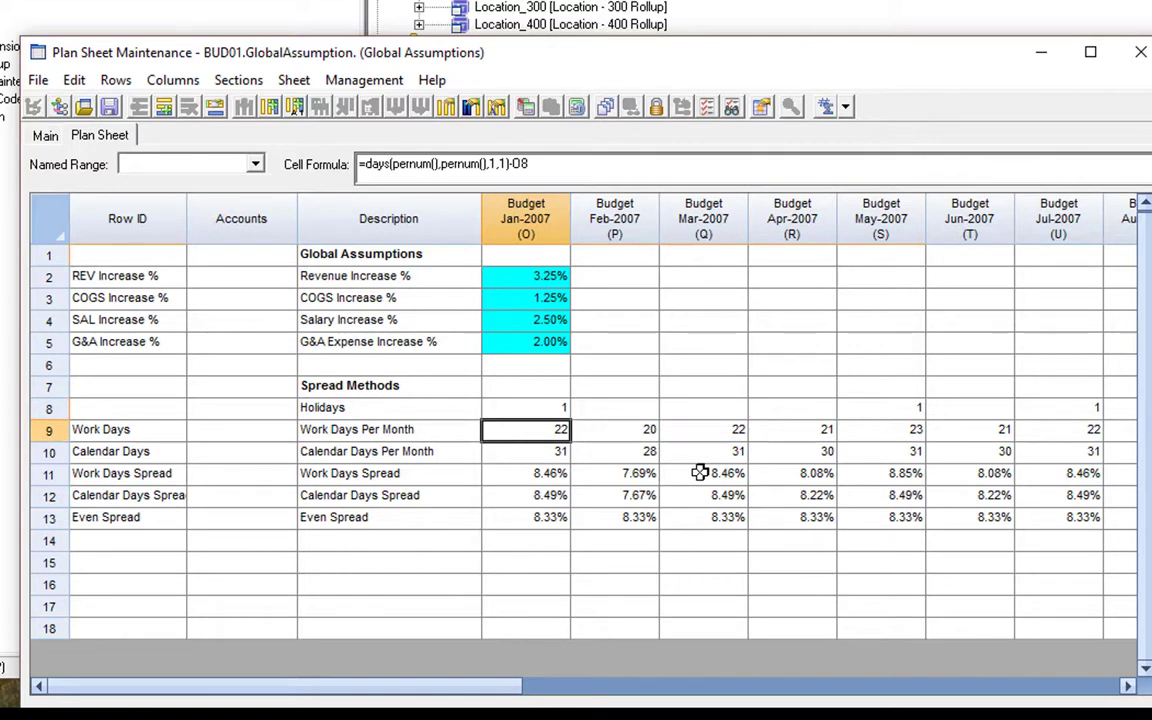
{"action": "key", "text": "shift+Right"}
{"action": "key", "text": "shift+Right"}
{"action": "key", "text": "shift+Right"}
{"action": "key", "text": "shift+Right"}
{"action": "key", "text": "shift+Right"}
{"action": "key", "text": "shift+Right"}
{"action": "key", "text": "shift+Right"}
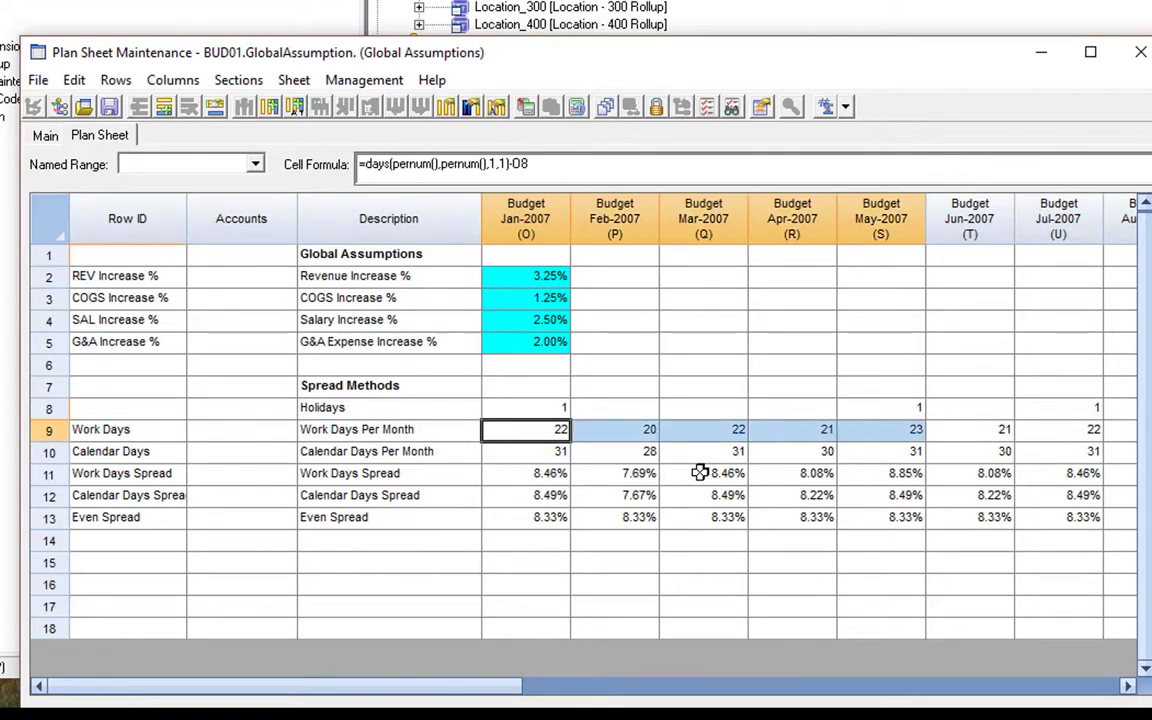
{"action": "key", "text": "shift+Right"}
{"action": "key", "text": "shift+Right"}
{"action": "key", "text": "shift+Right"}
{"action": "key", "text": "shift+Right"}
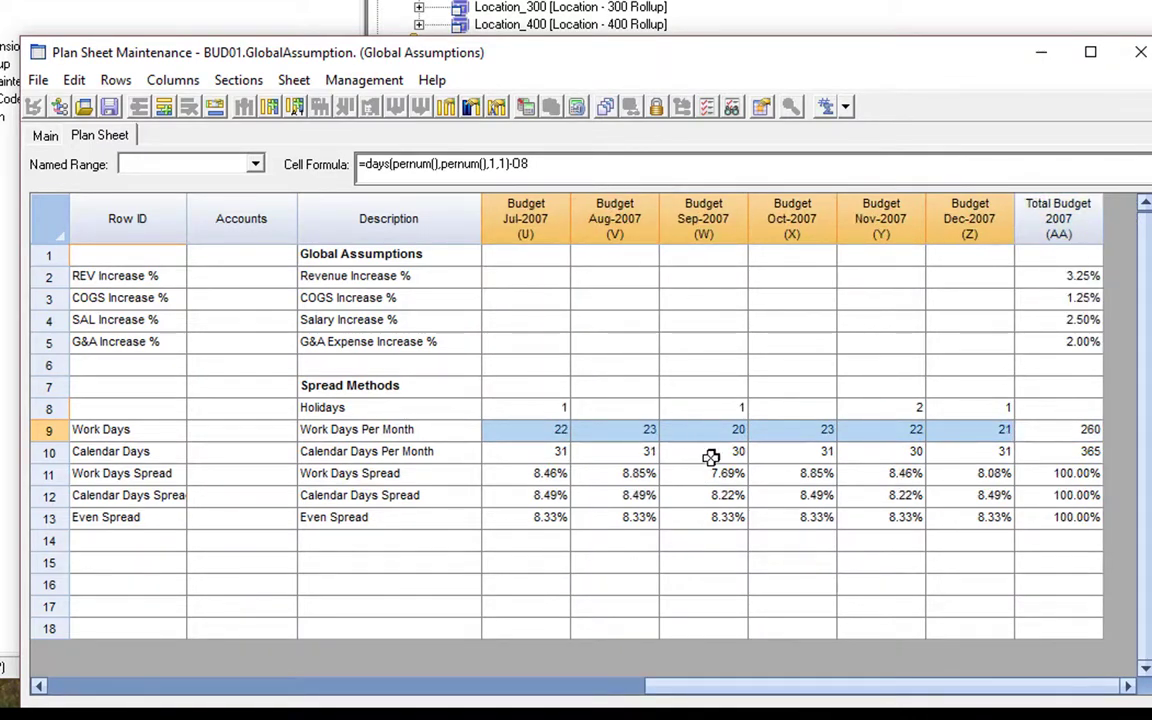
{"action": "right_click", "coordinate": [808, 430]}
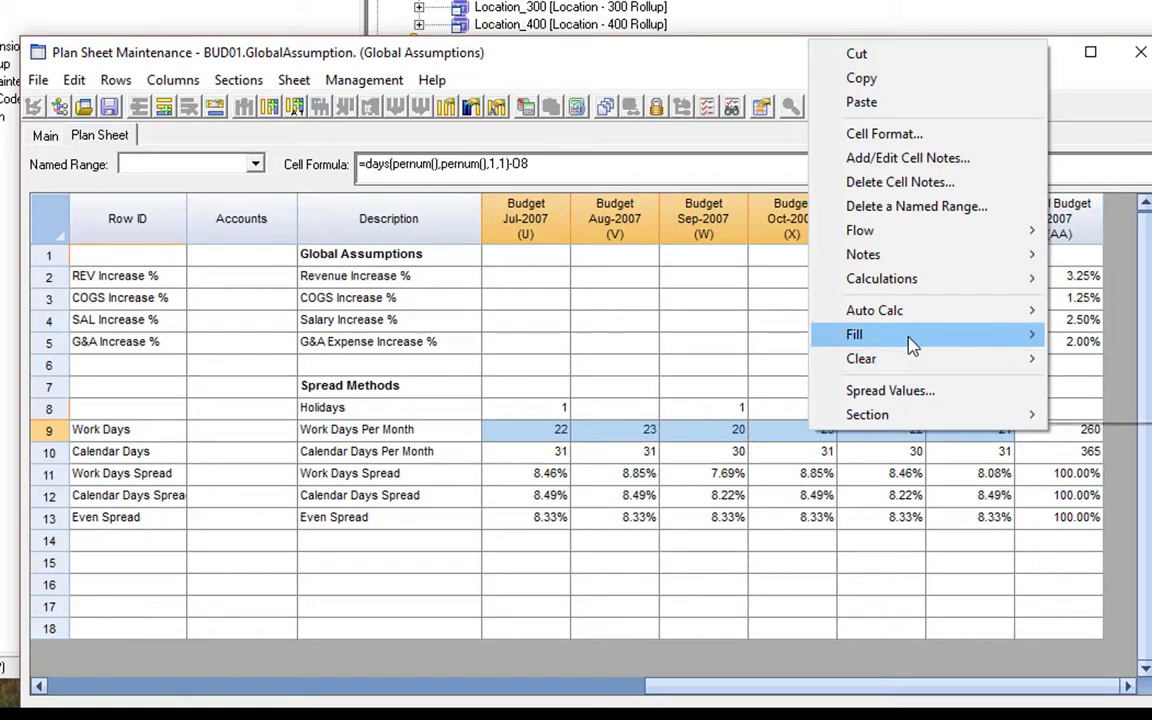
{"action": "mouse_move", "coordinate": [928, 345]}
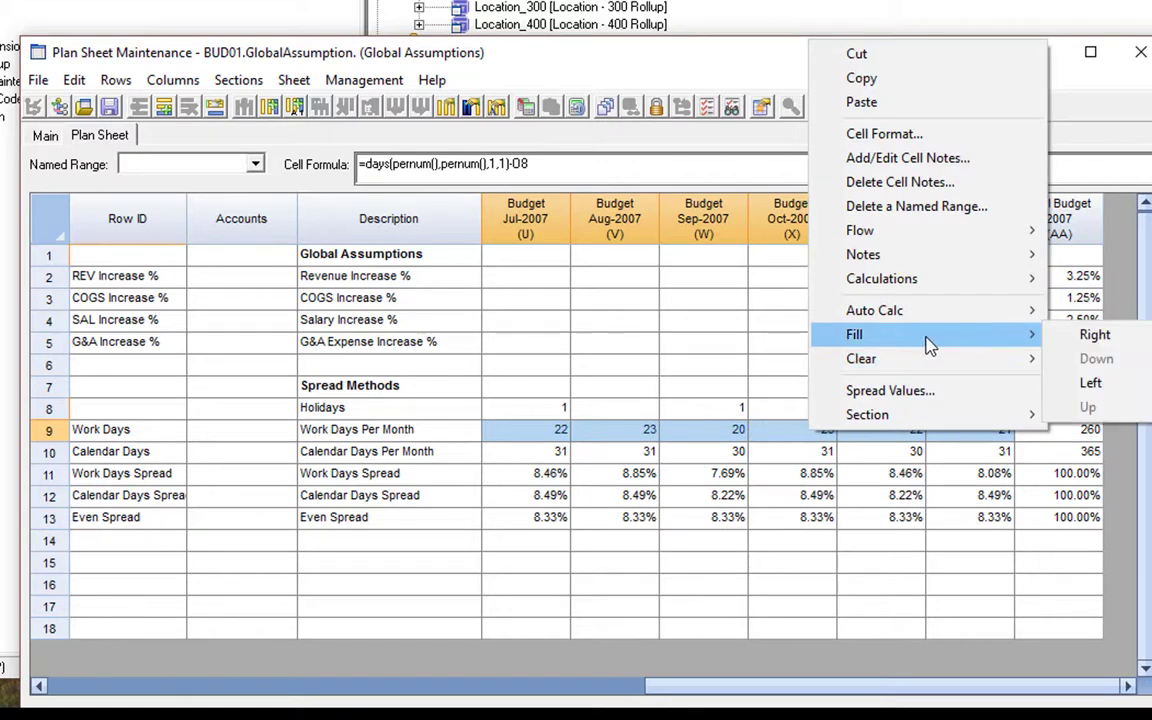
{"action": "left_click", "coordinate": [1093, 334]}
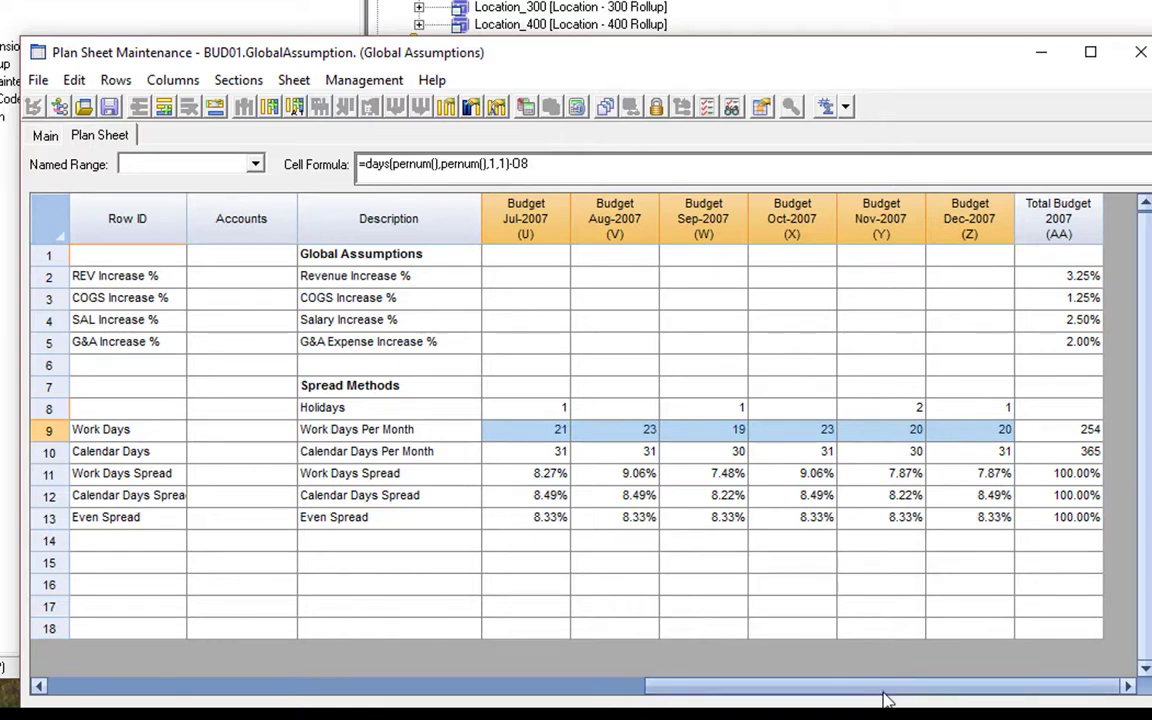
{"action": "left_click_drag", "start_coordinate": [885, 690], "coordinate": [200, 705]}
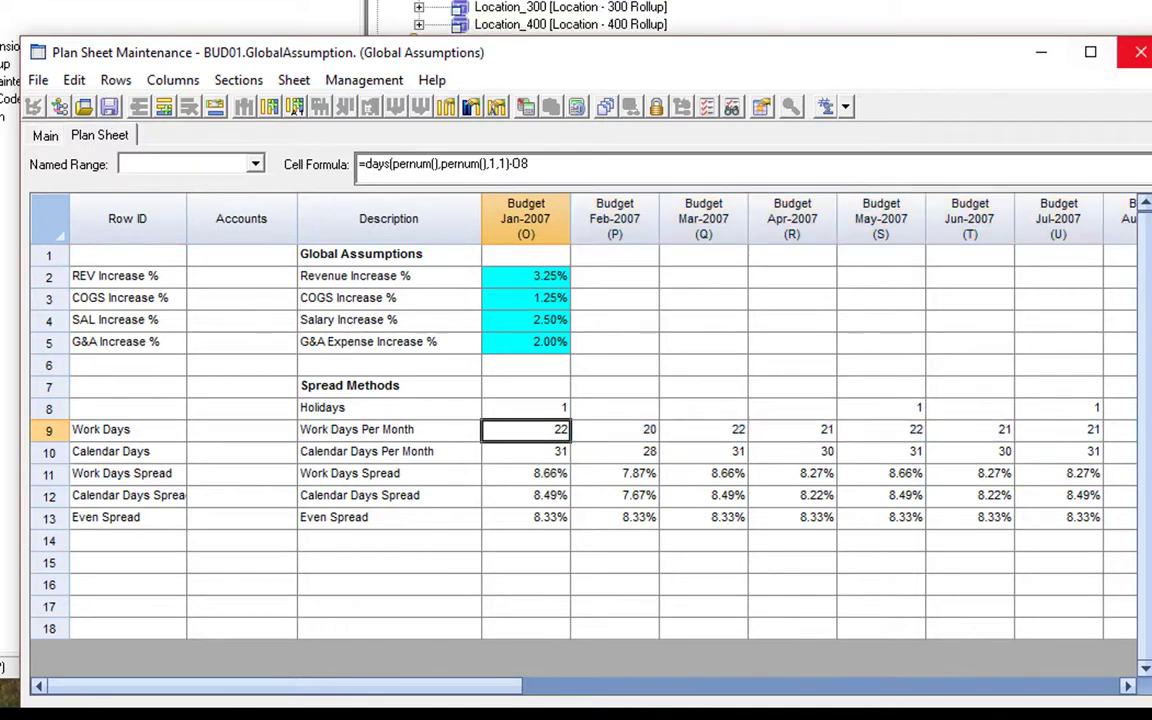
- Close the GlobalAssumption sheet and open the BAWGA_ISTemp department income statement template to review its rows
{"action": "left_click", "coordinate": [1147, 54]}
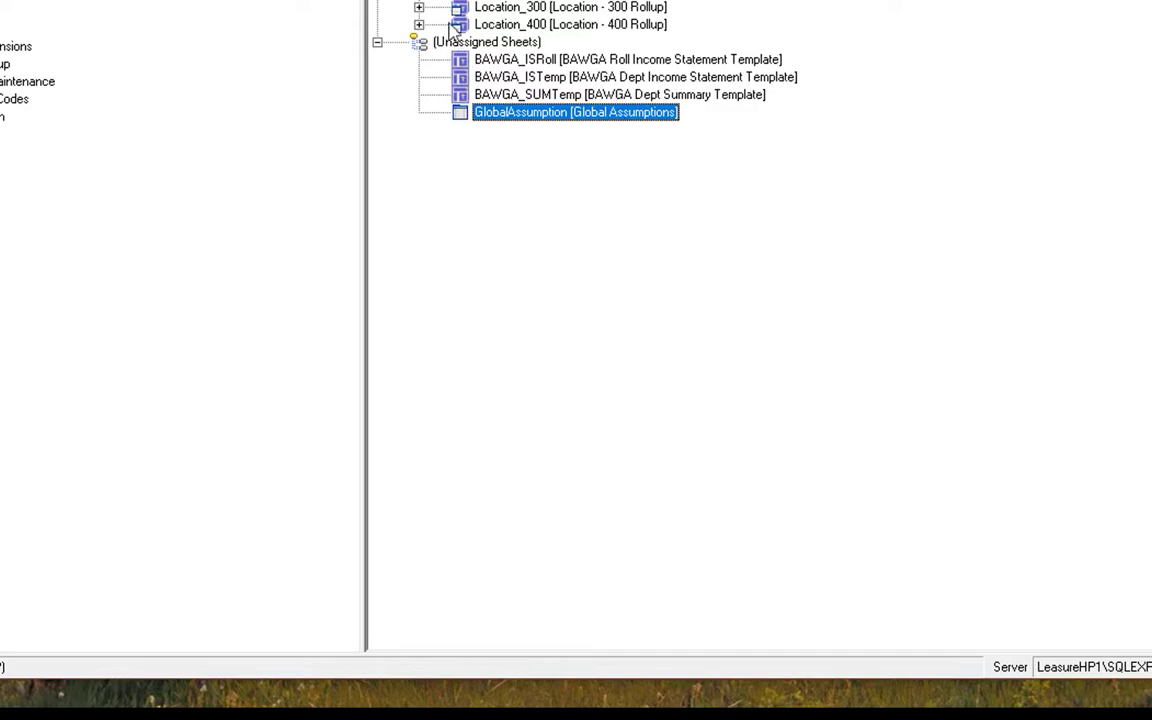
{"action": "left_click", "coordinate": [492, 76]}
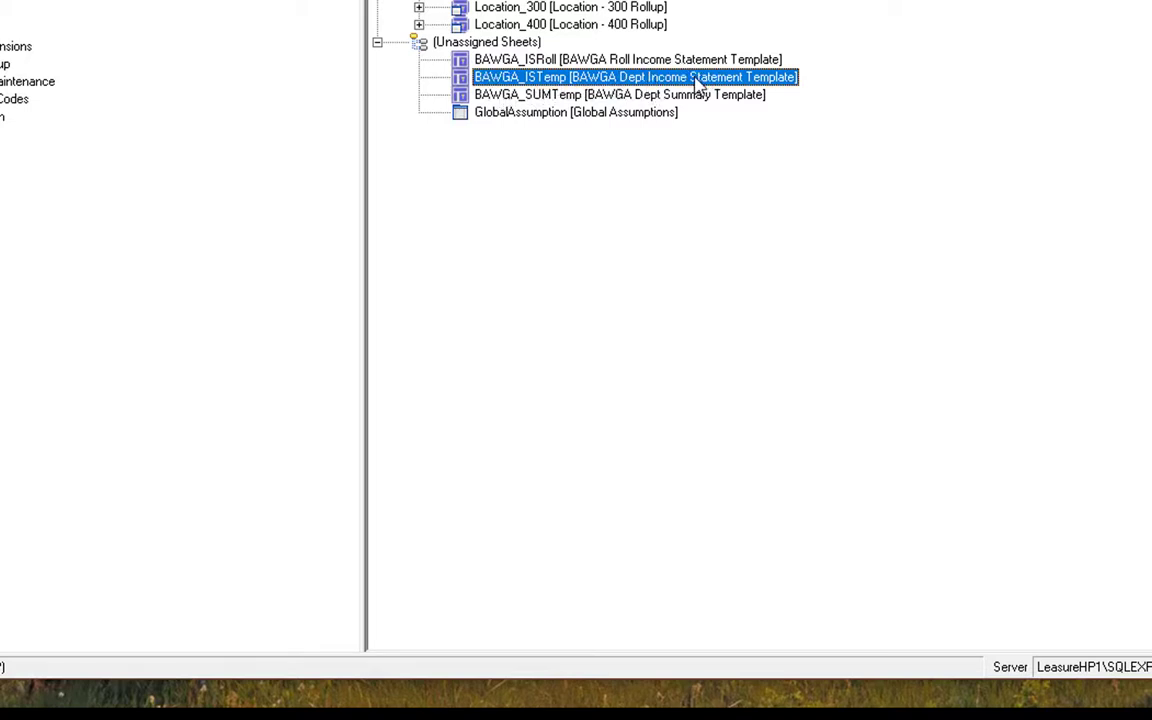
{"action": "double_click", "coordinate": [557, 80]}
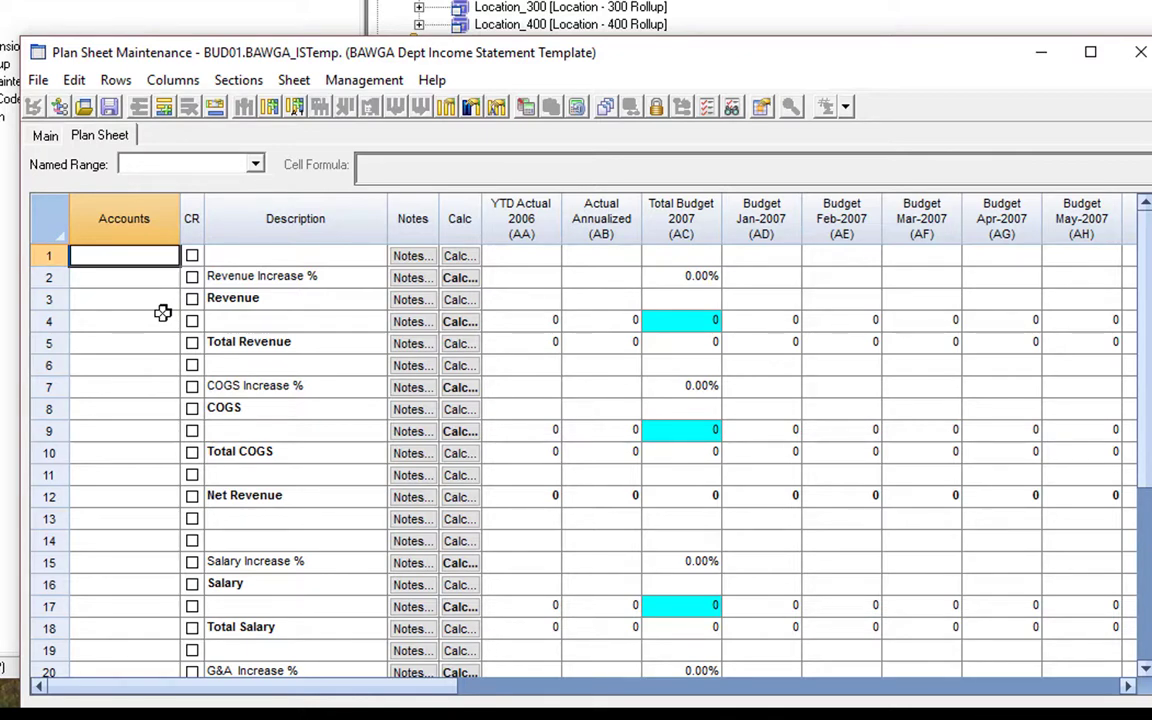
{"action": "scroll", "coordinate": [535, 470], "scroll_direction": "down", "scroll_amount": 4}
{"action": "scroll", "coordinate": [523, 449], "scroll_direction": "up", "scroll_amount": 2}
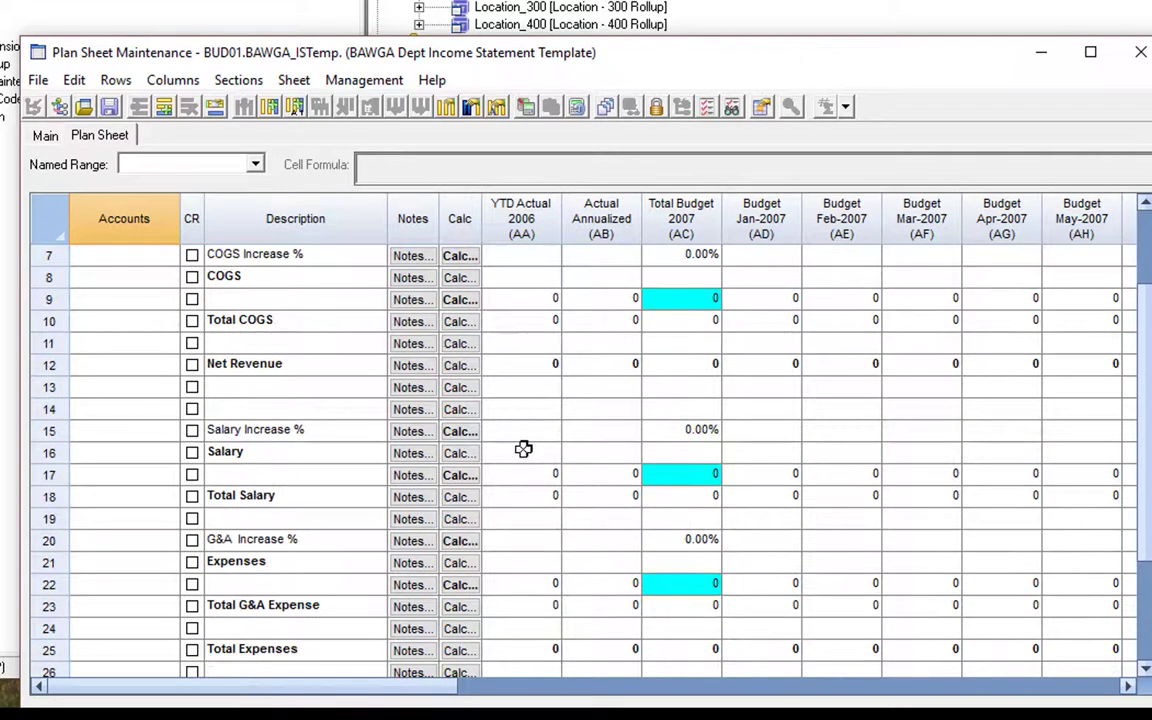
- Examine the template's remaining rows and open its Section Manager to view the account ranges of the sections
{"action": "scroll", "coordinate": [568, 430], "scroll_direction": "down", "scroll_amount": 2}
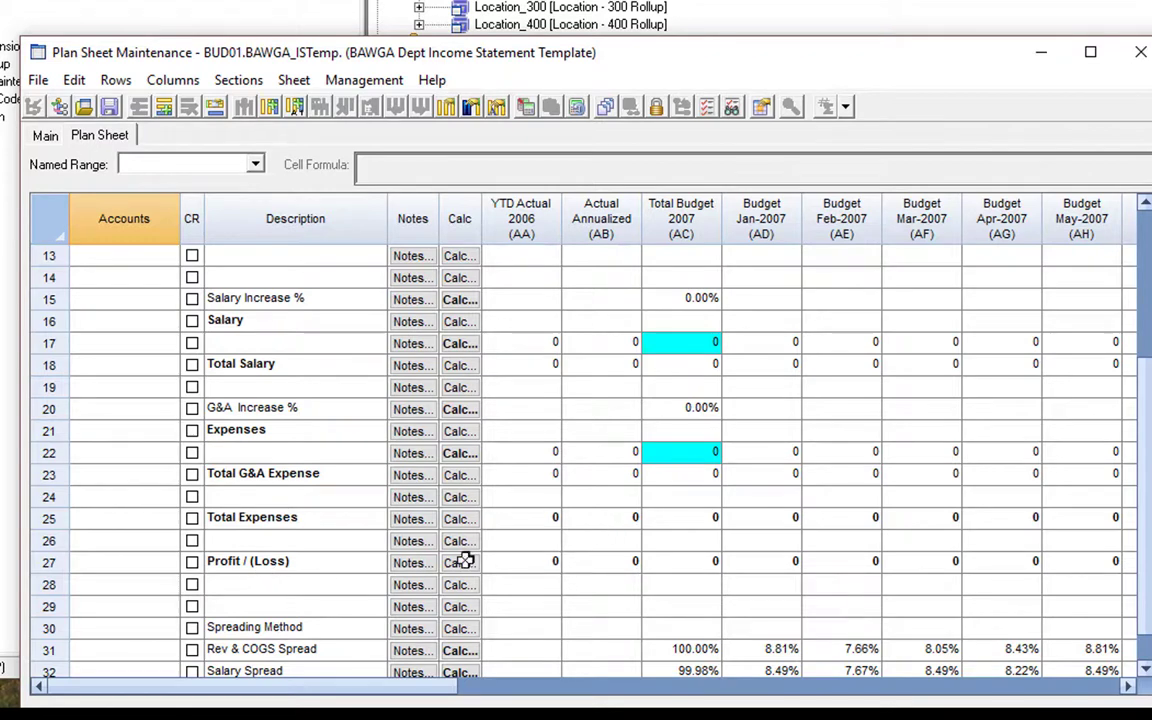
{"action": "scroll", "coordinate": [607, 566], "scroll_direction": "down", "scroll_amount": 1}
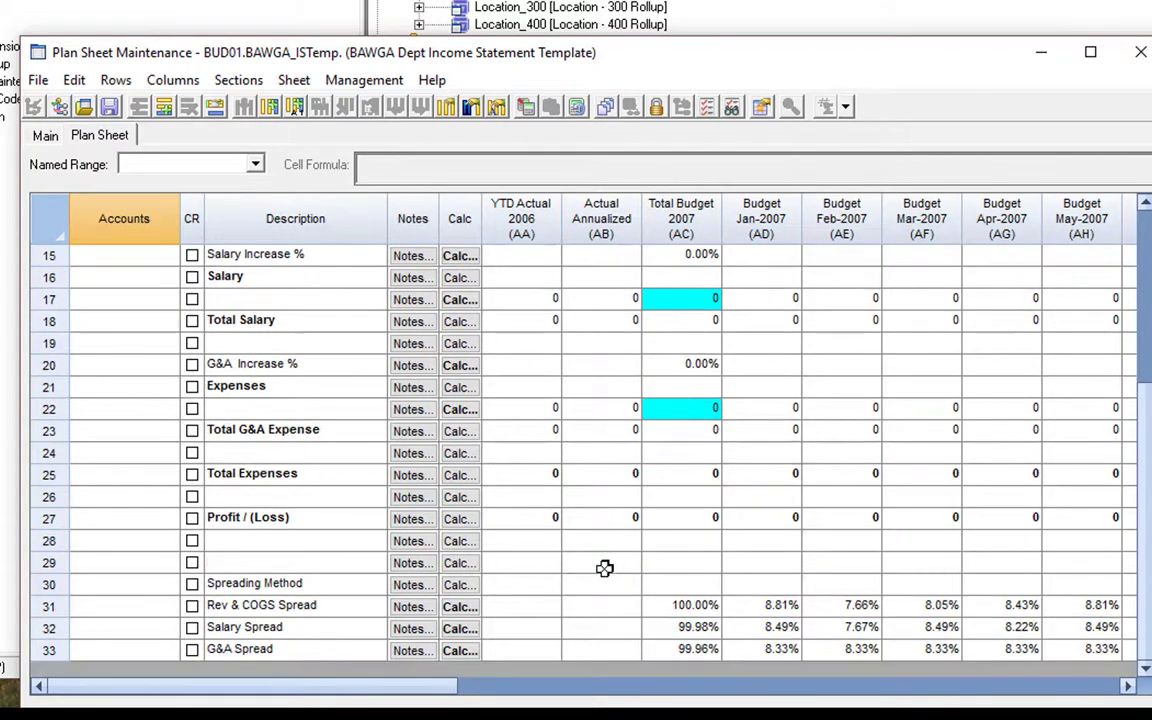
{"action": "scroll", "coordinate": [603, 563], "scroll_direction": "up", "scroll_amount": 5}
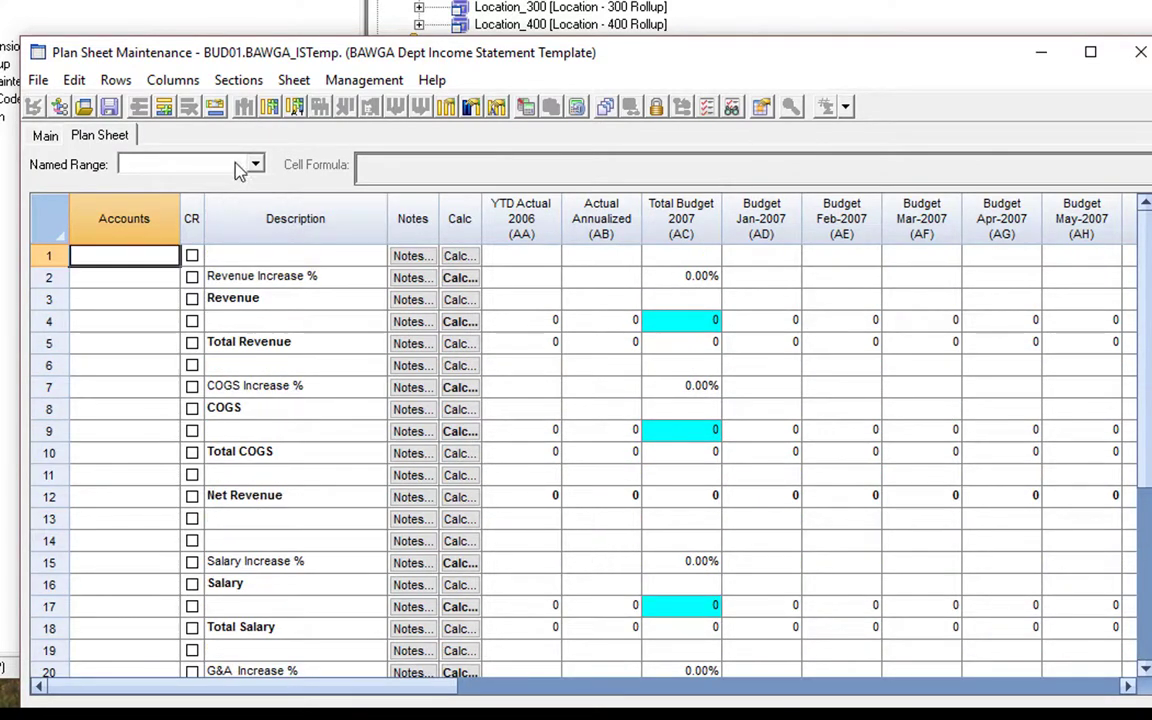
{"action": "left_click", "coordinate": [238, 80]}
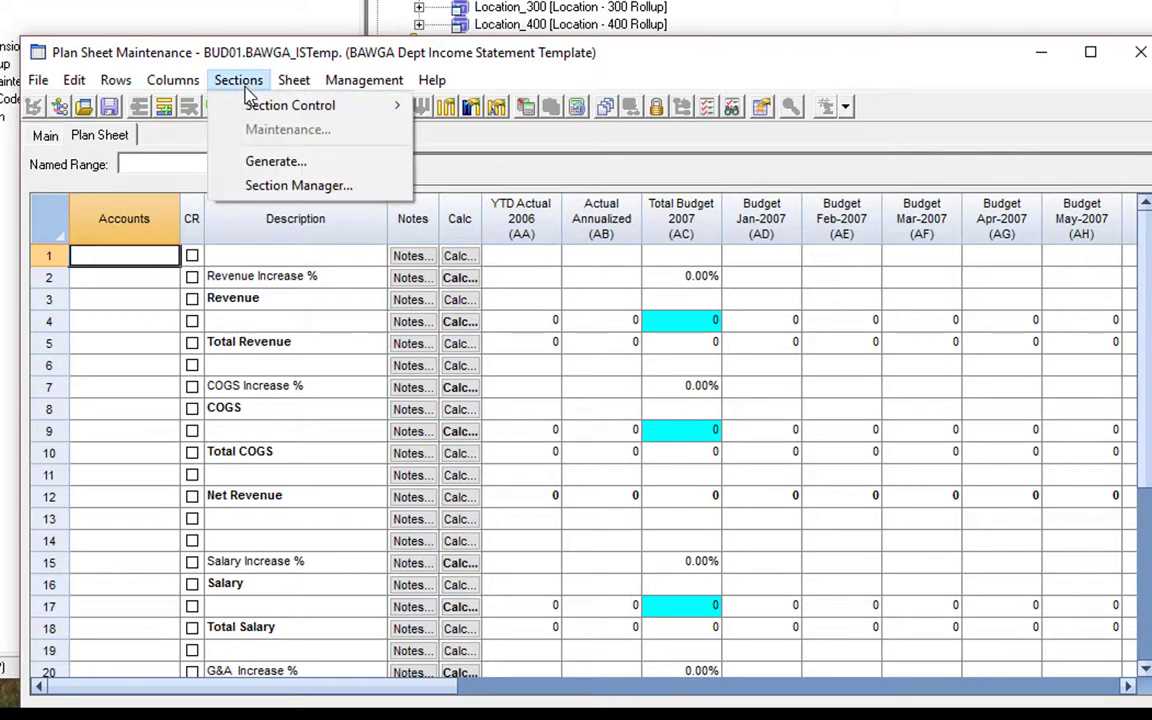
{"action": "left_click", "coordinate": [299, 186]}
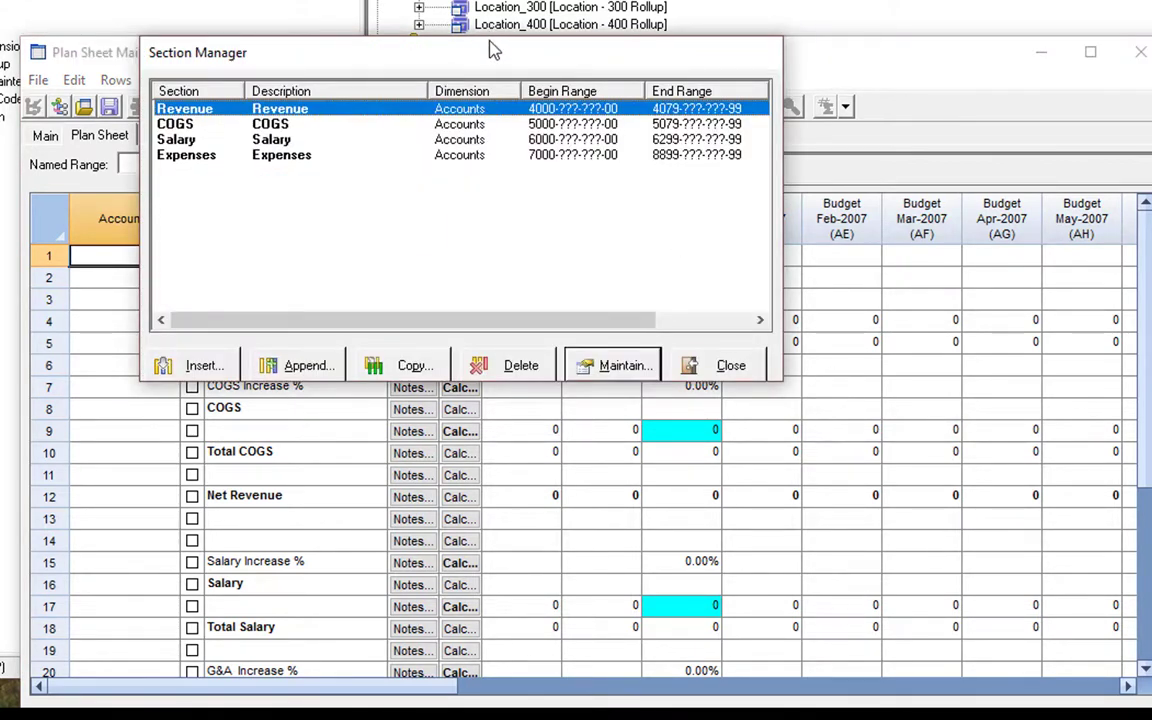
{"action": "left_click_drag", "start_coordinate": [489, 47], "coordinate": [673, 245]}
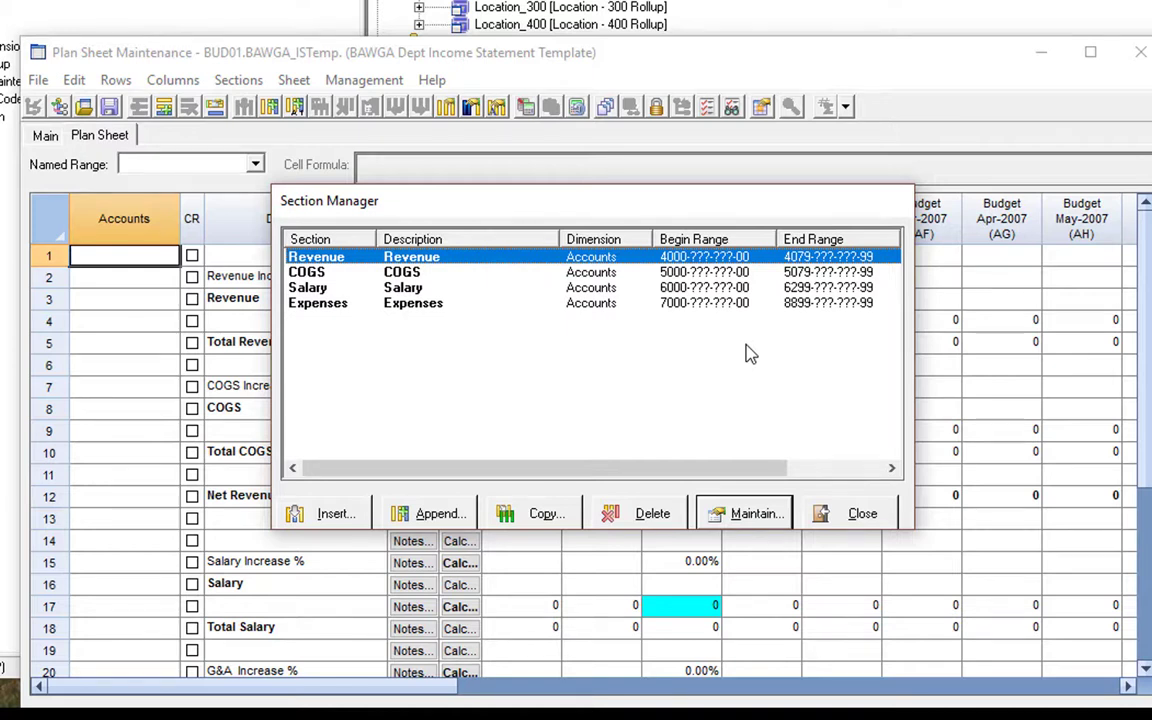
- Redefine the Salary section's account range to end at 6299-???-???-00 and save the section
{"action": "left_click", "coordinate": [405, 289]}
{"action": "double_click", "coordinate": [405, 289]}
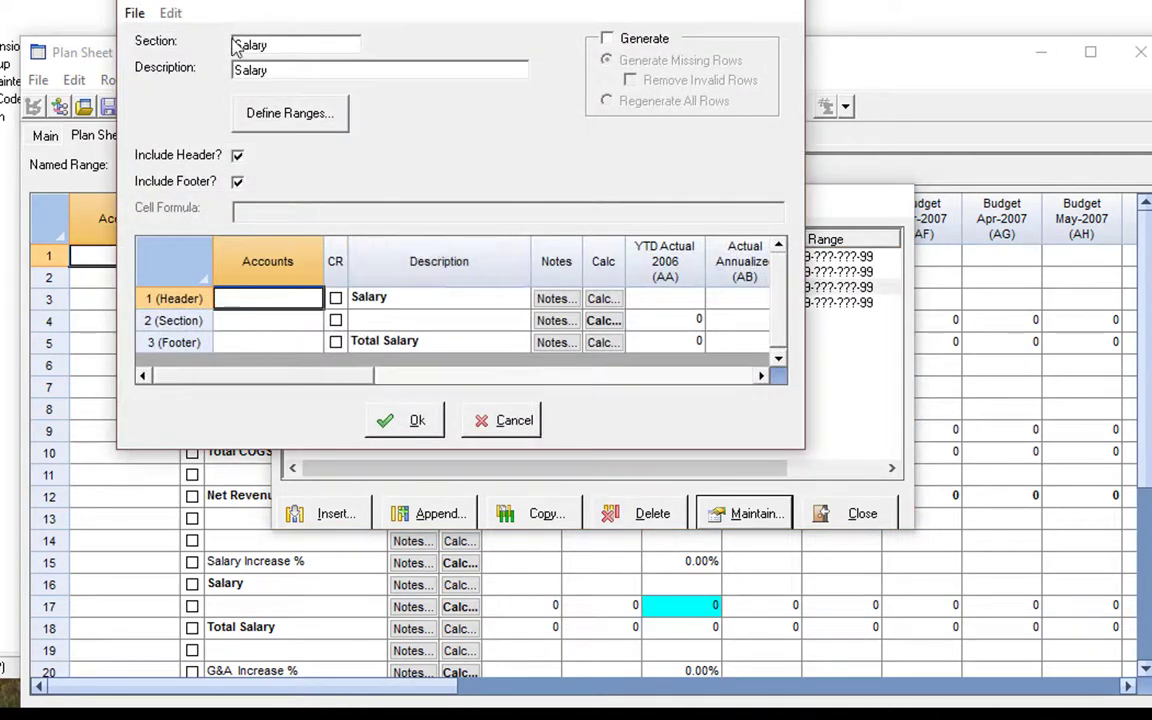
{"action": "left_click", "coordinate": [290, 113]}
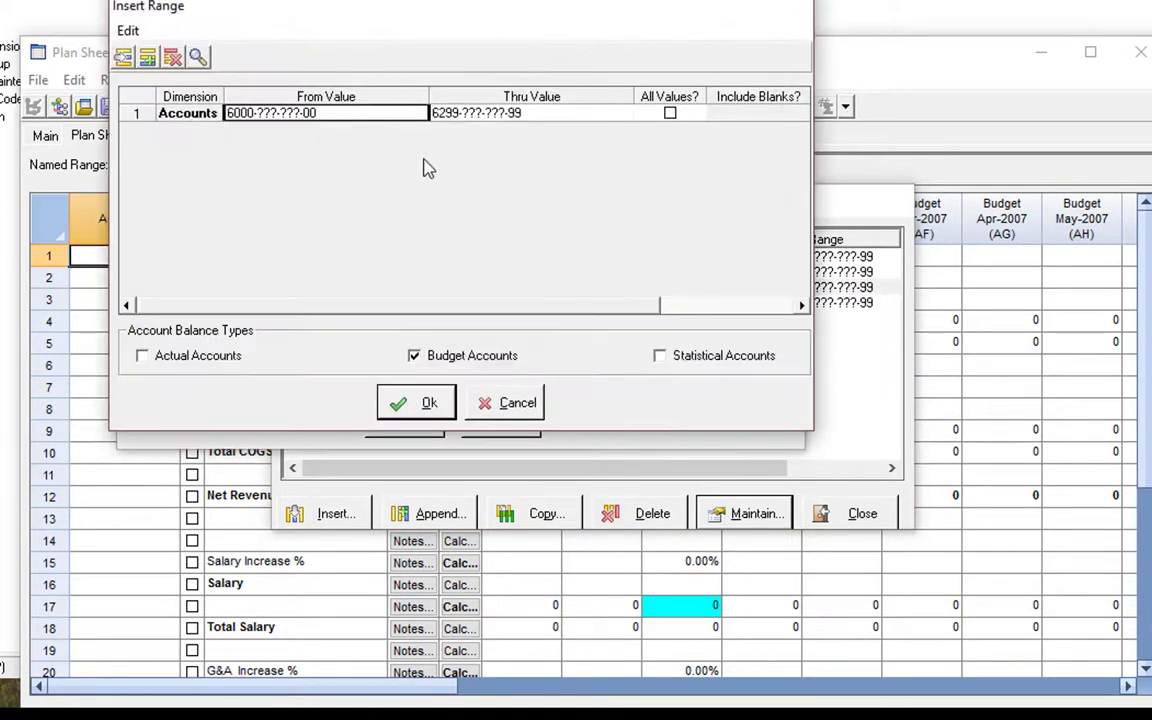
{"action": "left_click_drag", "start_coordinate": [437, 19], "coordinate": [650, 44]}
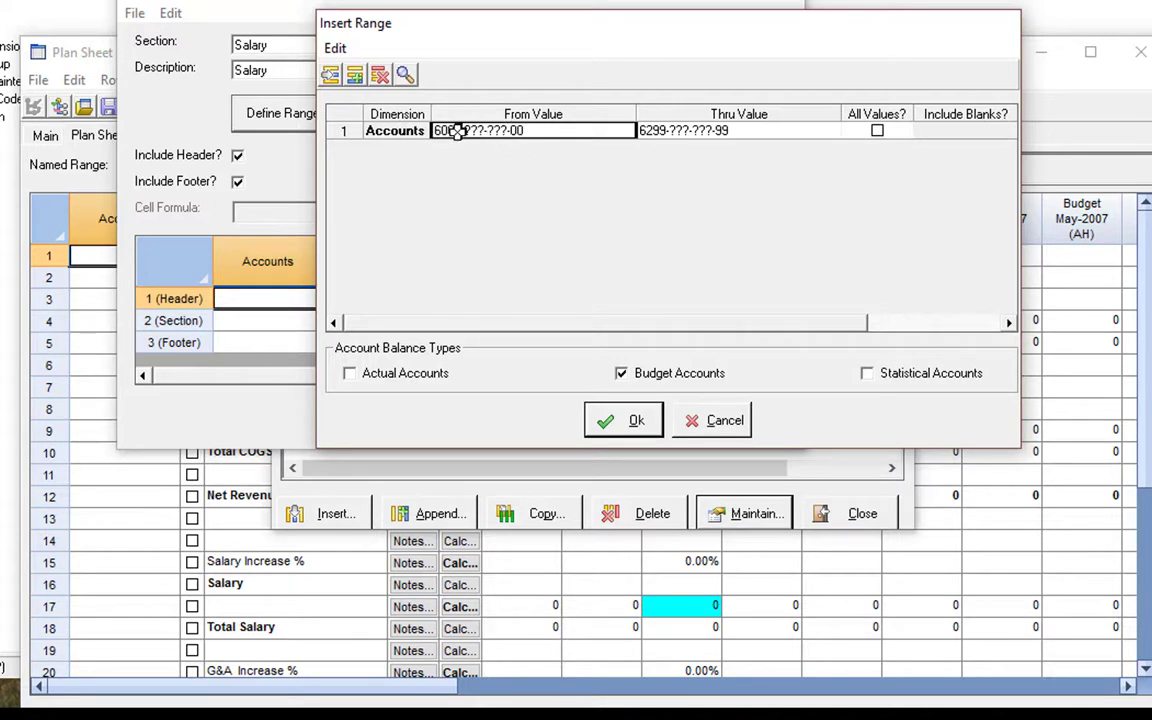
{"action": "left_click", "coordinate": [642, 128]}
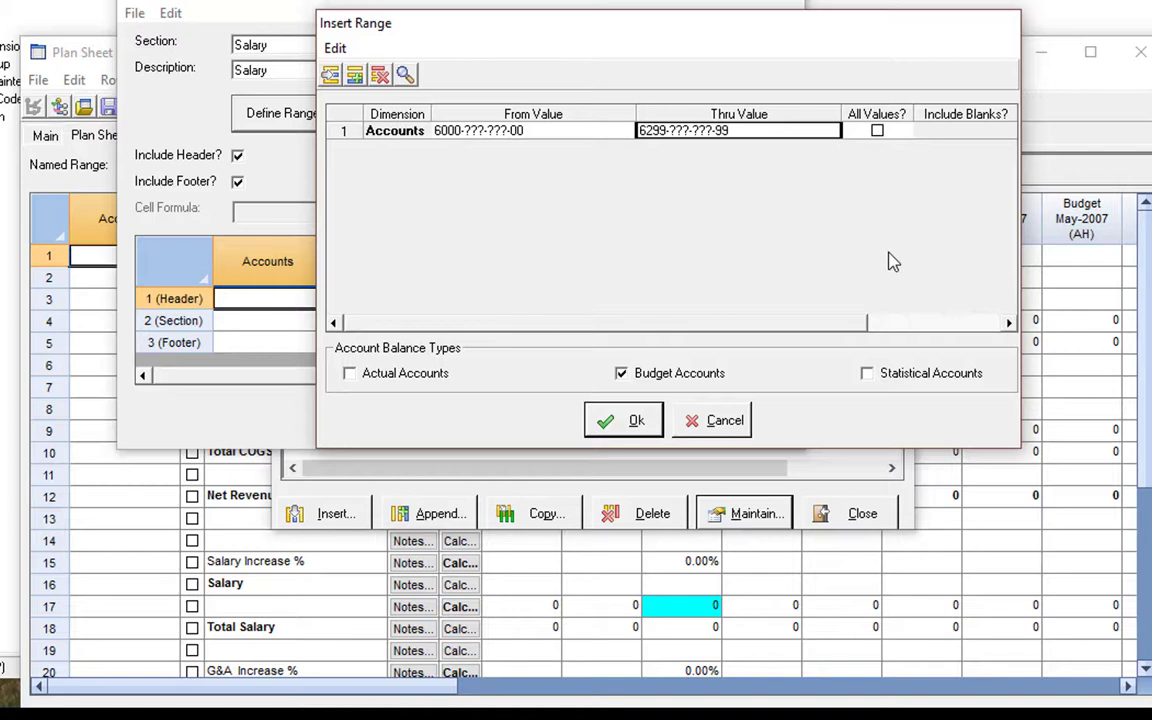
{"action": "type", "text": "6299"}
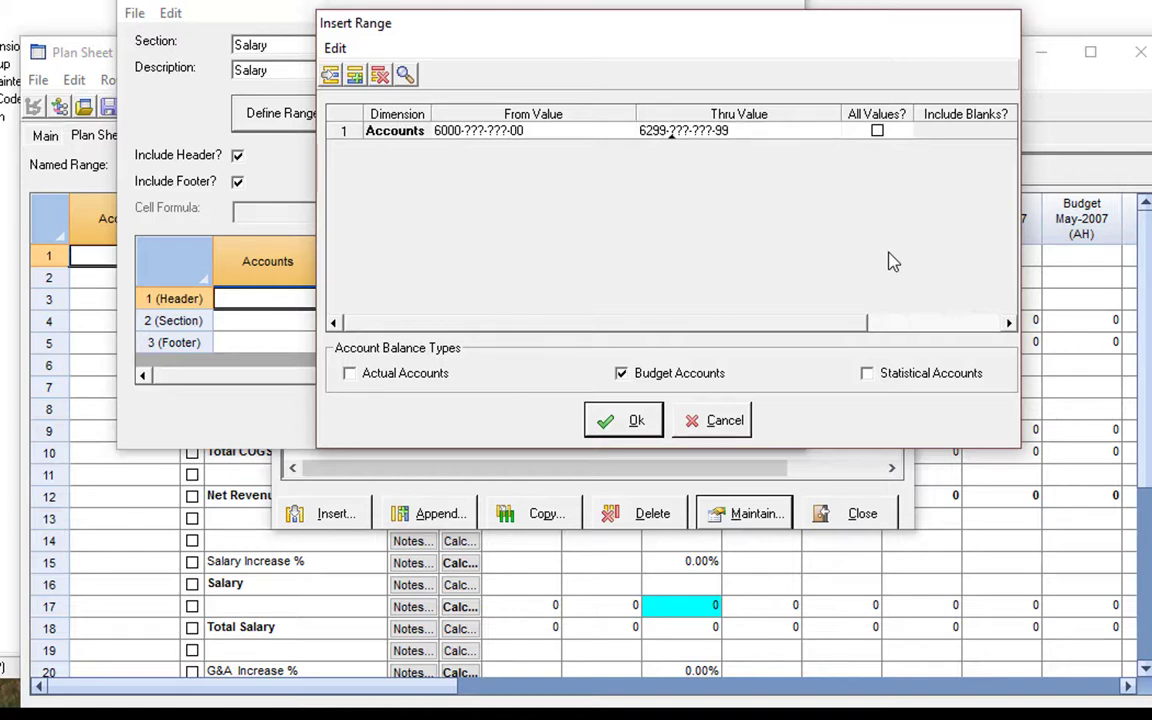
{"action": "key", "text": "Right"}
{"action": "key", "text": "Right"}
{"action": "left_click", "coordinate": [630, 421]}
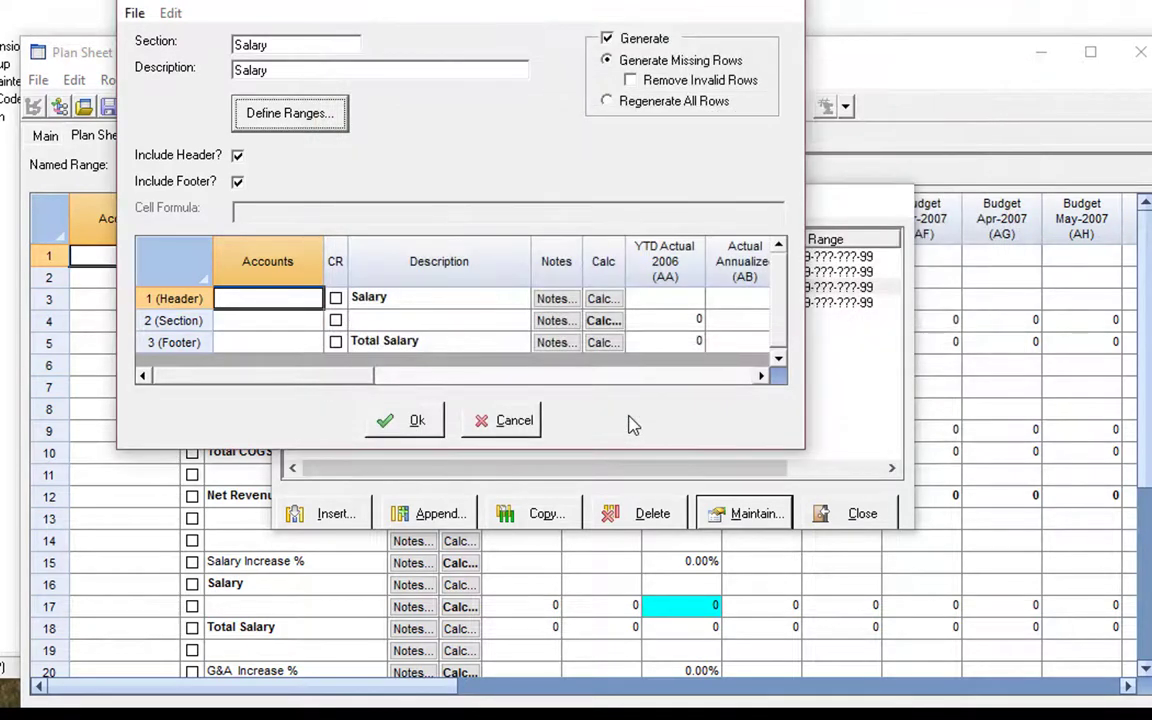
{"action": "left_click", "coordinate": [411, 420]}
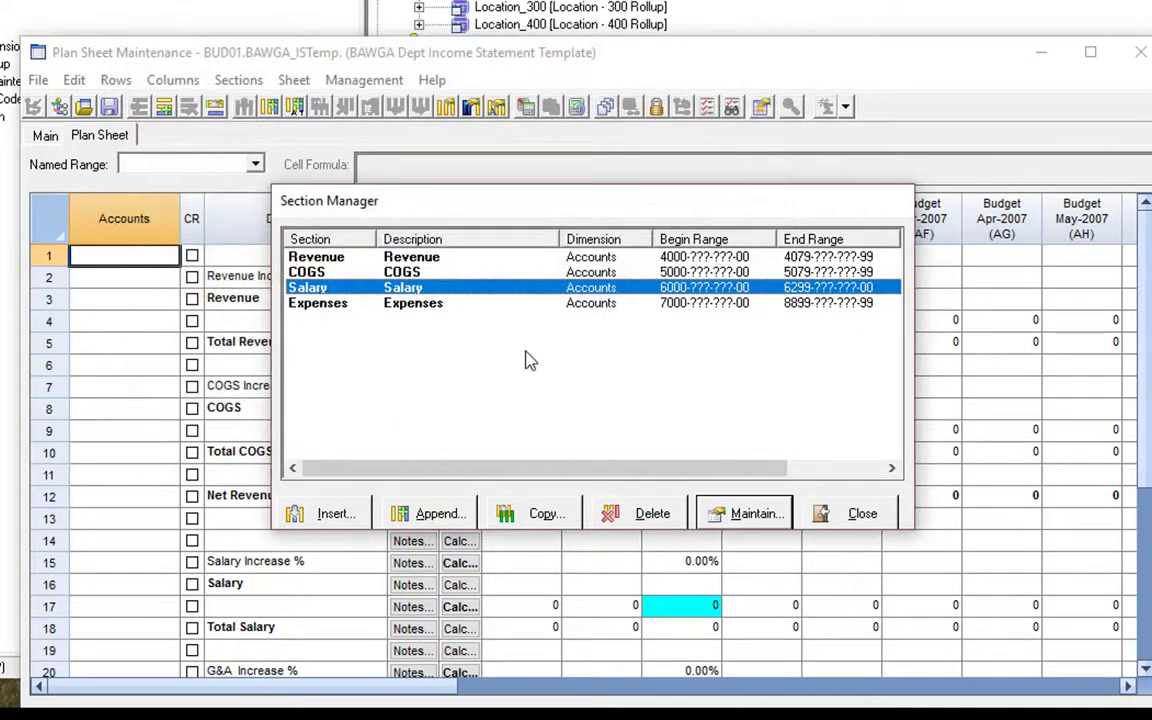
- Redefine the Expenses section's account range to end at 8899-???-???-00 and save the section
{"action": "double_click", "coordinate": [440, 304]}
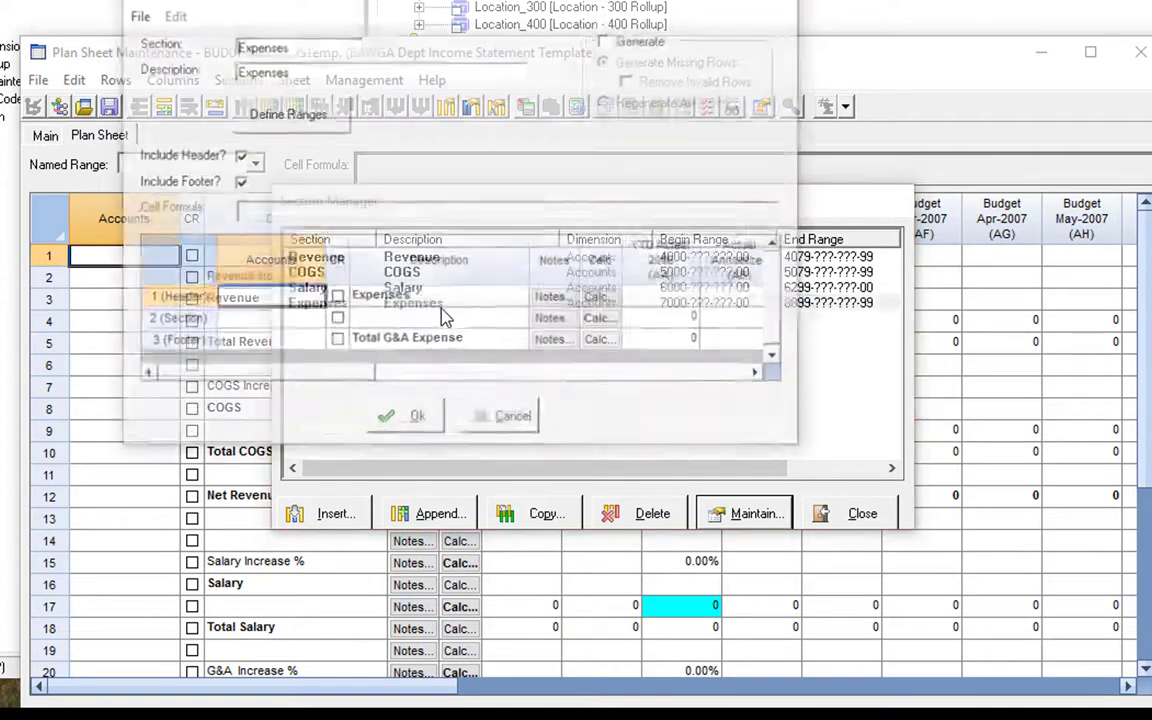
{"action": "left_click", "coordinate": [263, 112]}
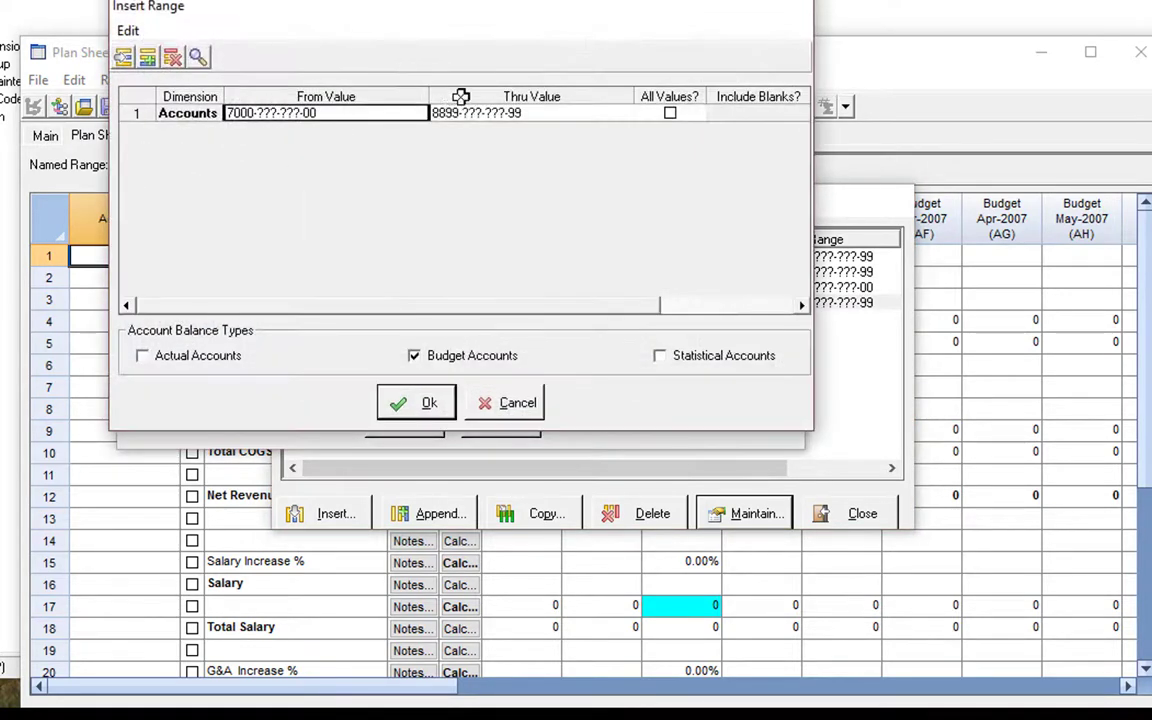
{"action": "left_click", "coordinate": [486, 113]}
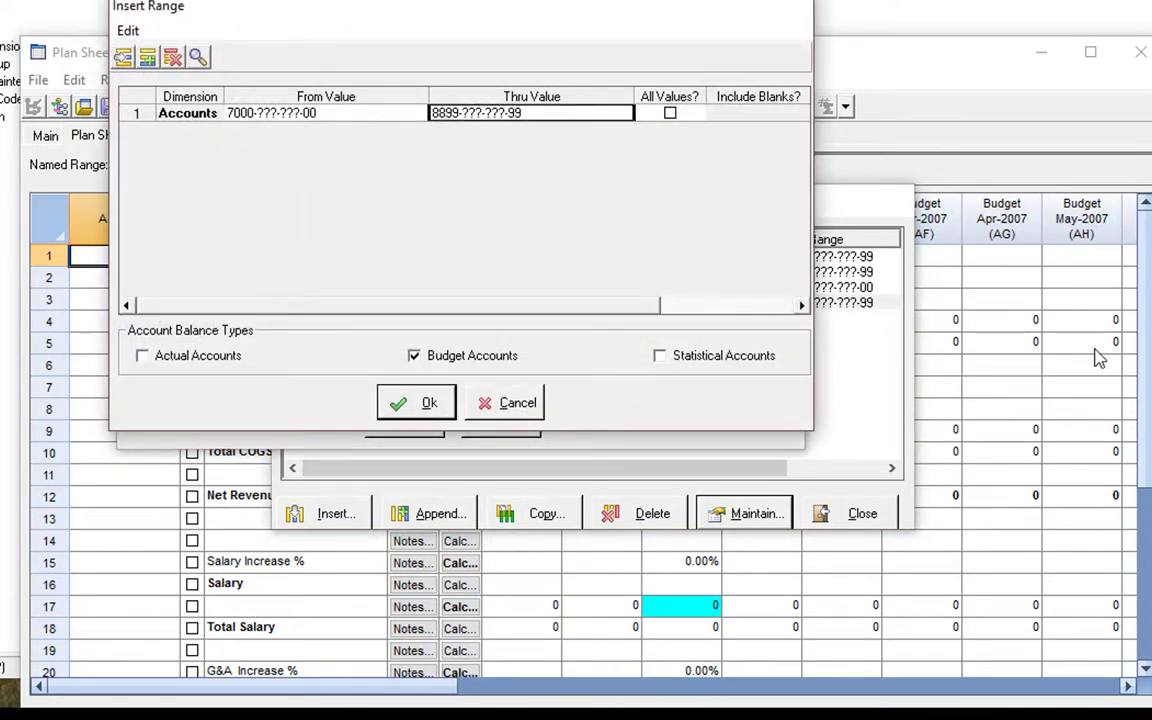
{"action": "type", "text": "8899"}
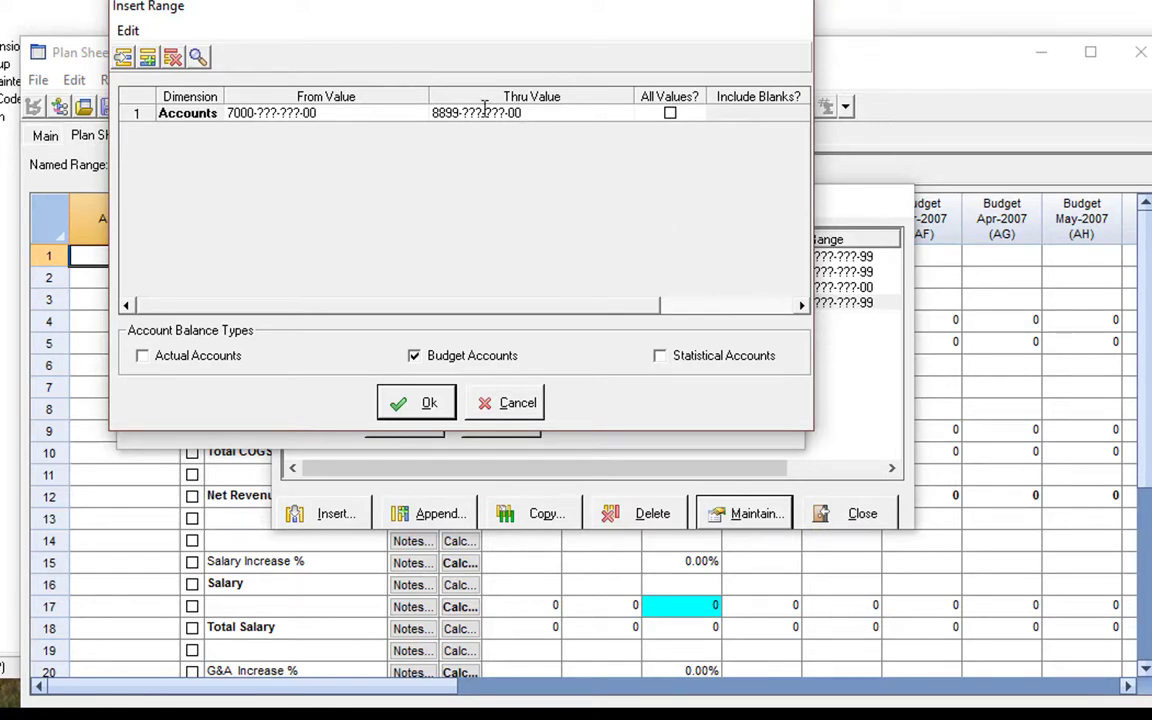
{"action": "left_click", "coordinate": [419, 403]}
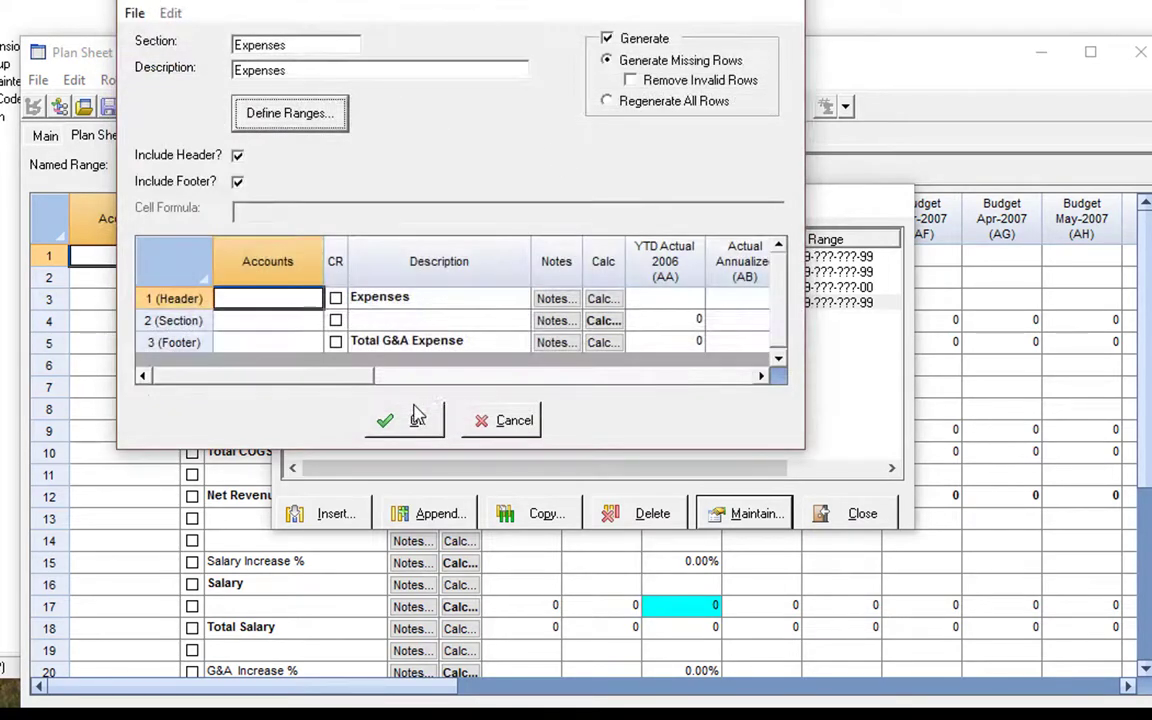
{"action": "left_click", "coordinate": [417, 421]}
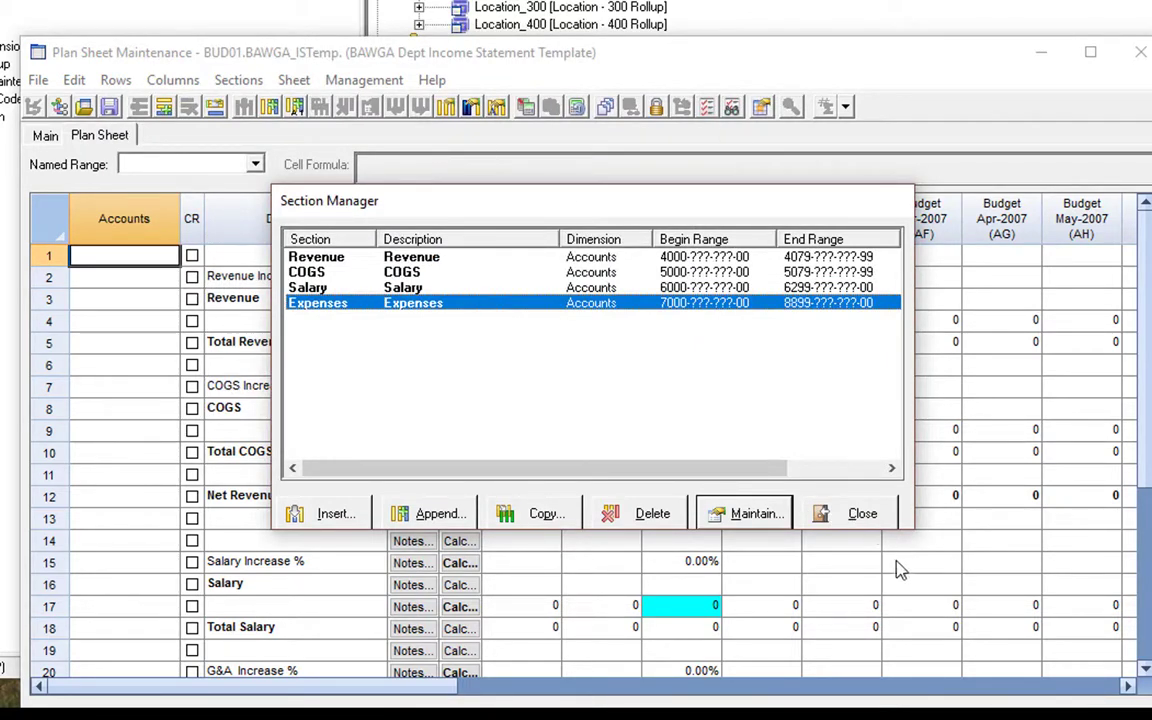
- Close the Section Manager, look over the template's rows and close the BAWGA_ISTemp sheet
{"action": "left_click", "coordinate": [825, 513]}
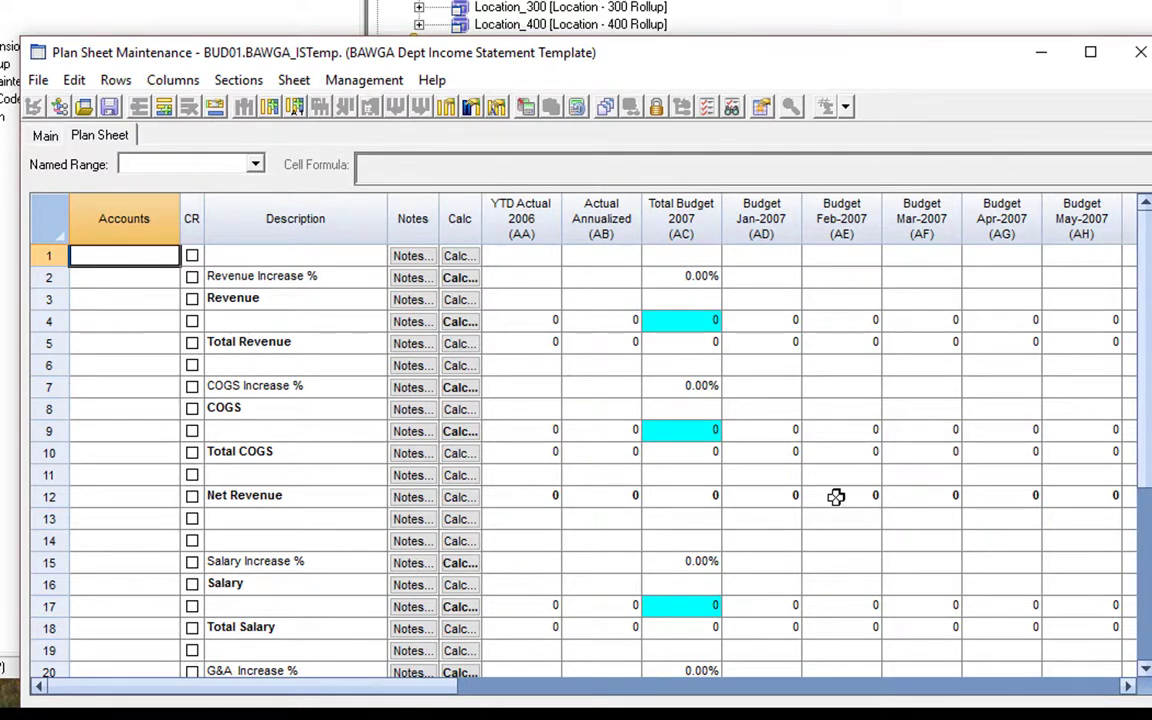
{"action": "scroll", "coordinate": [489, 440], "scroll_direction": "down", "scroll_amount": 5}
{"action": "scroll", "coordinate": [478, 460], "scroll_direction": "up", "scroll_amount": 5}
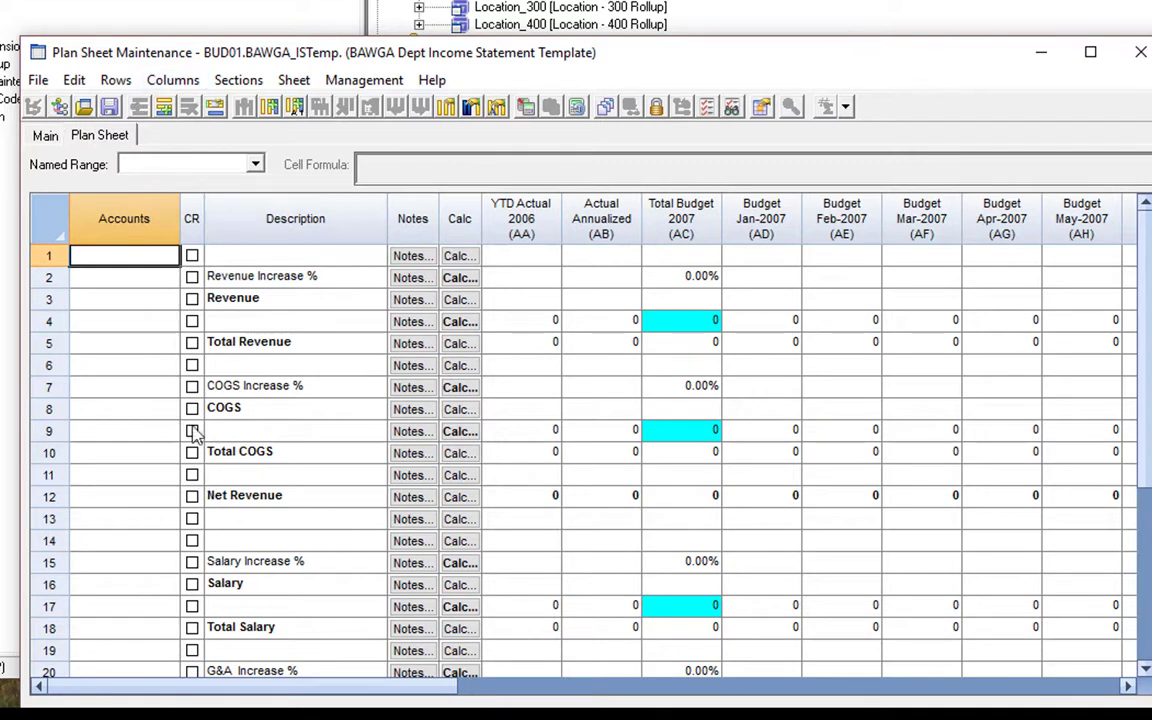
{"action": "left_click", "coordinate": [1141, 53]}
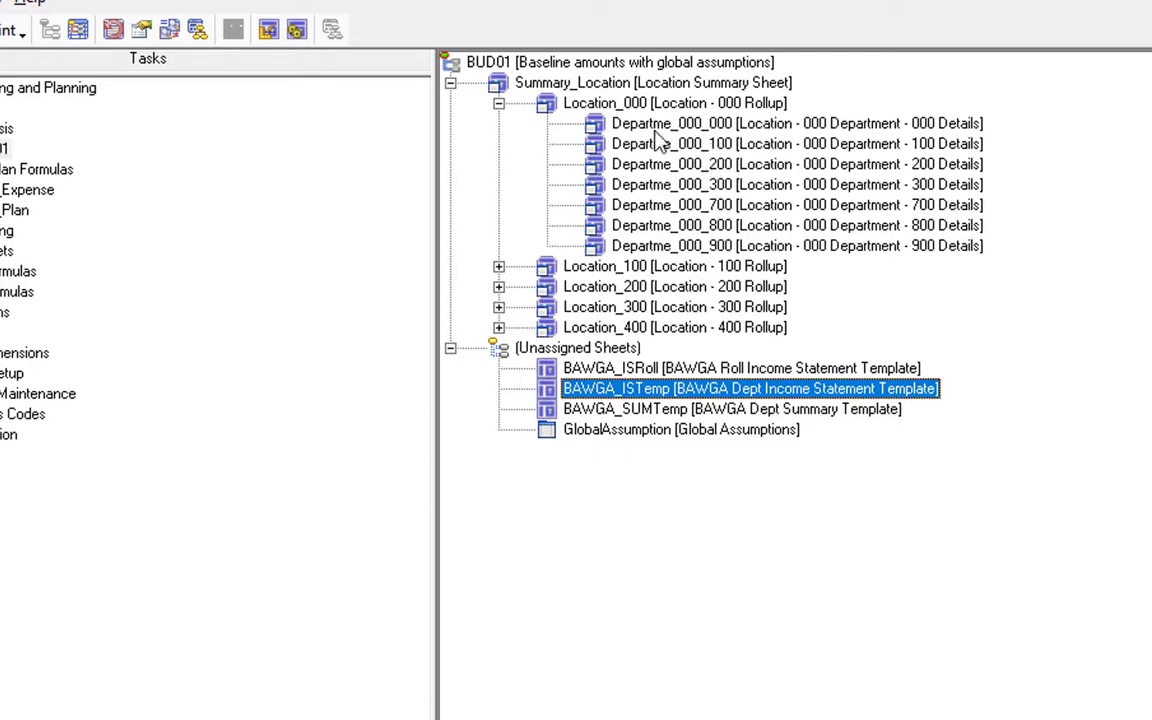
- Expand the Location_100 rollup and examine its Department 100 and Department 200 detail sheets in the plan tree
{"action": "left_click", "coordinate": [498, 266]}
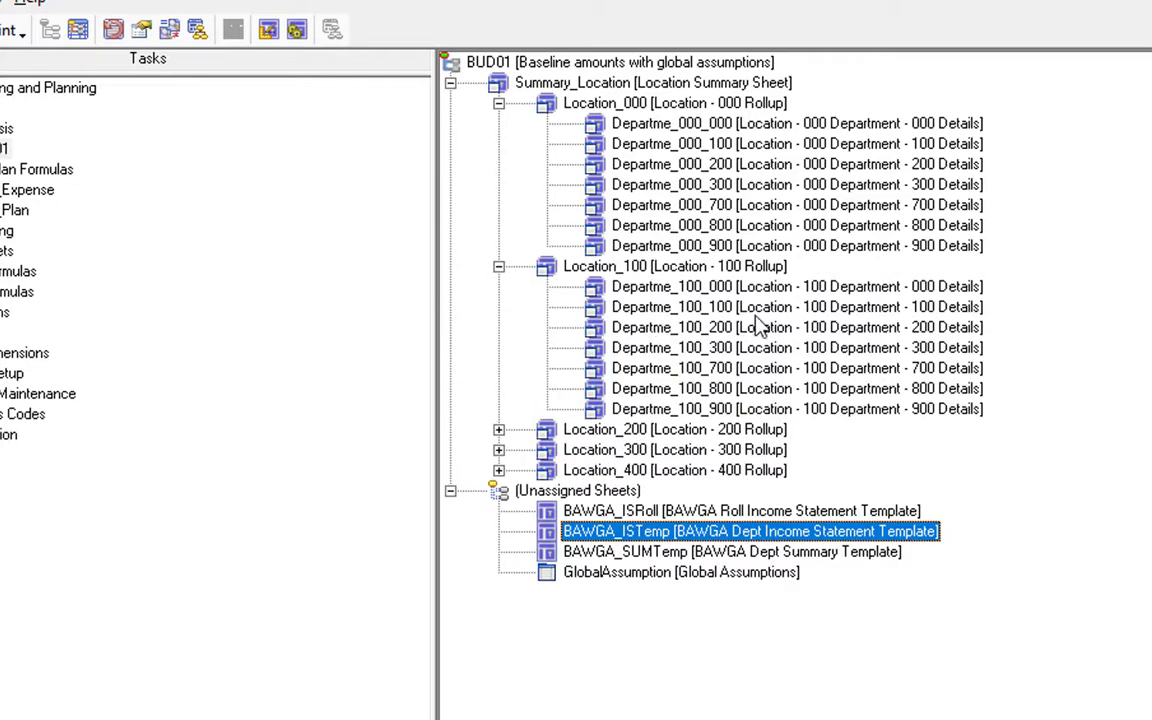
{"action": "left_click", "coordinate": [663, 310]}
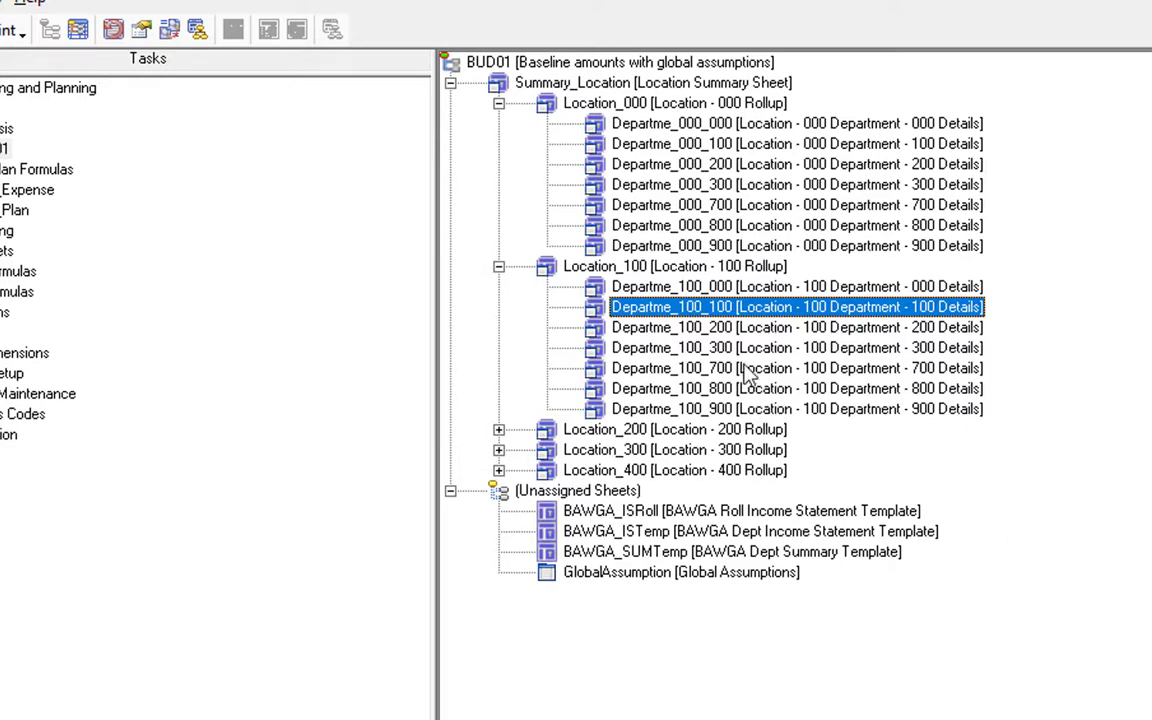
{"action": "left_click", "coordinate": [666, 328]}
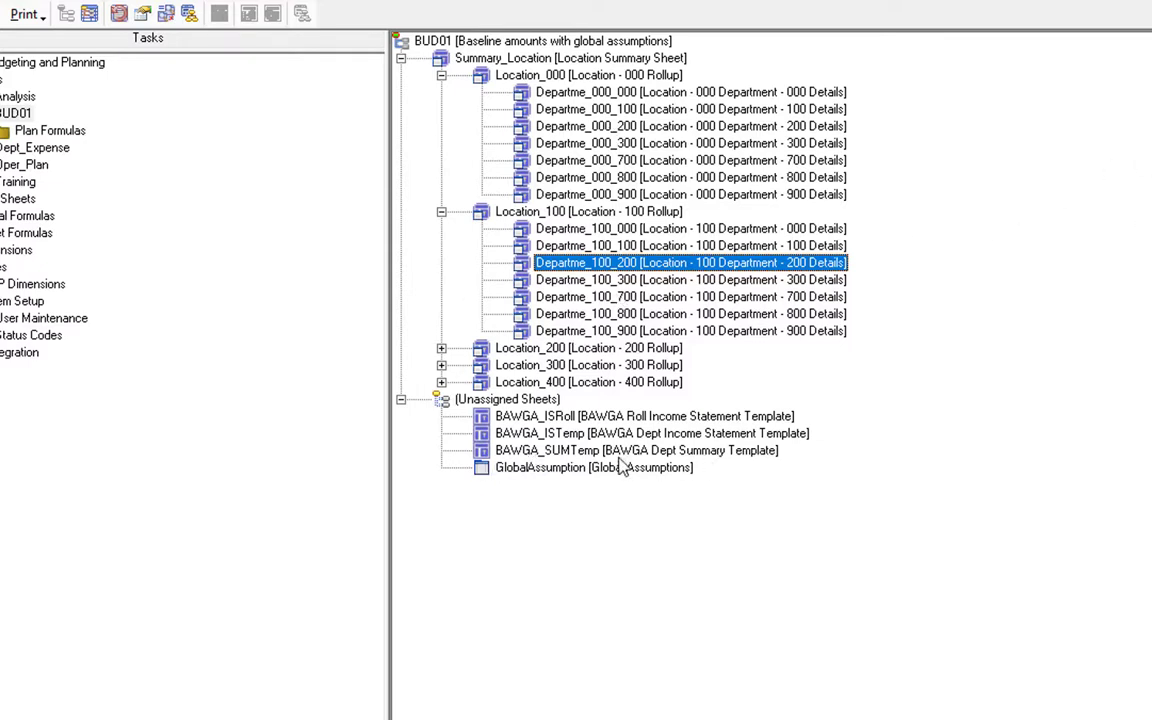
- Open the derivative sheet definitions of BAWGA_ISTemp and resize the columns and window so descriptions and account values are fully readable
{"action": "left_click", "coordinate": [532, 433]}
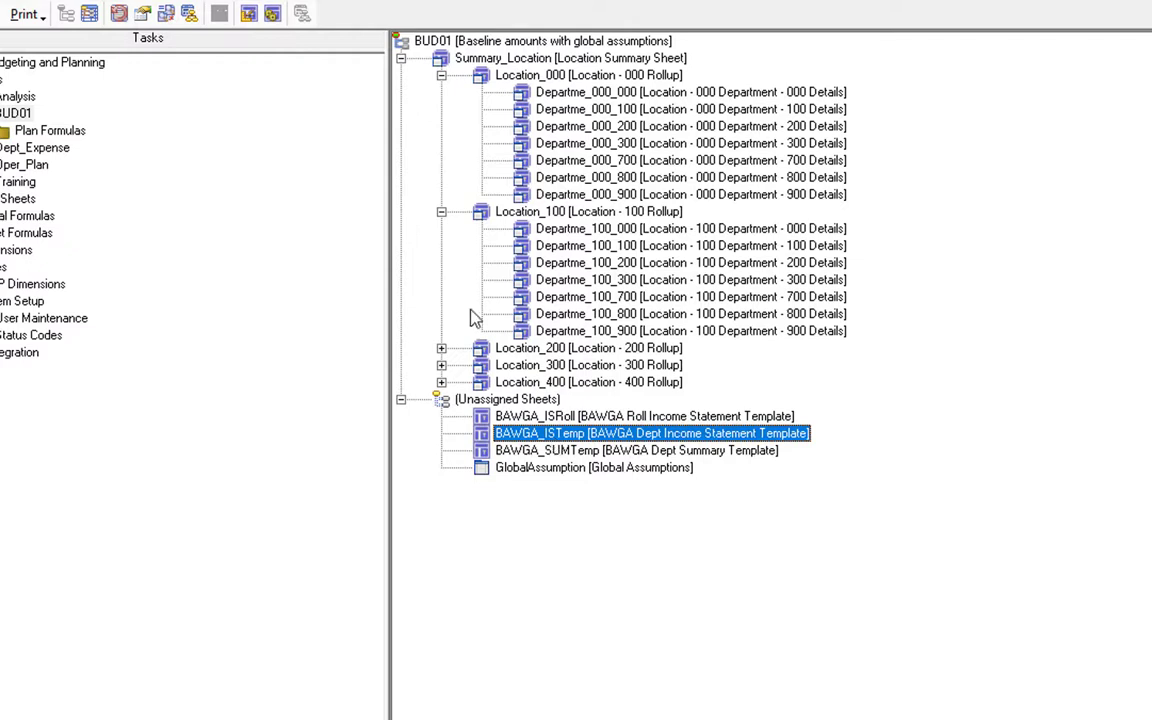
{"action": "left_click", "coordinate": [247, 18]}
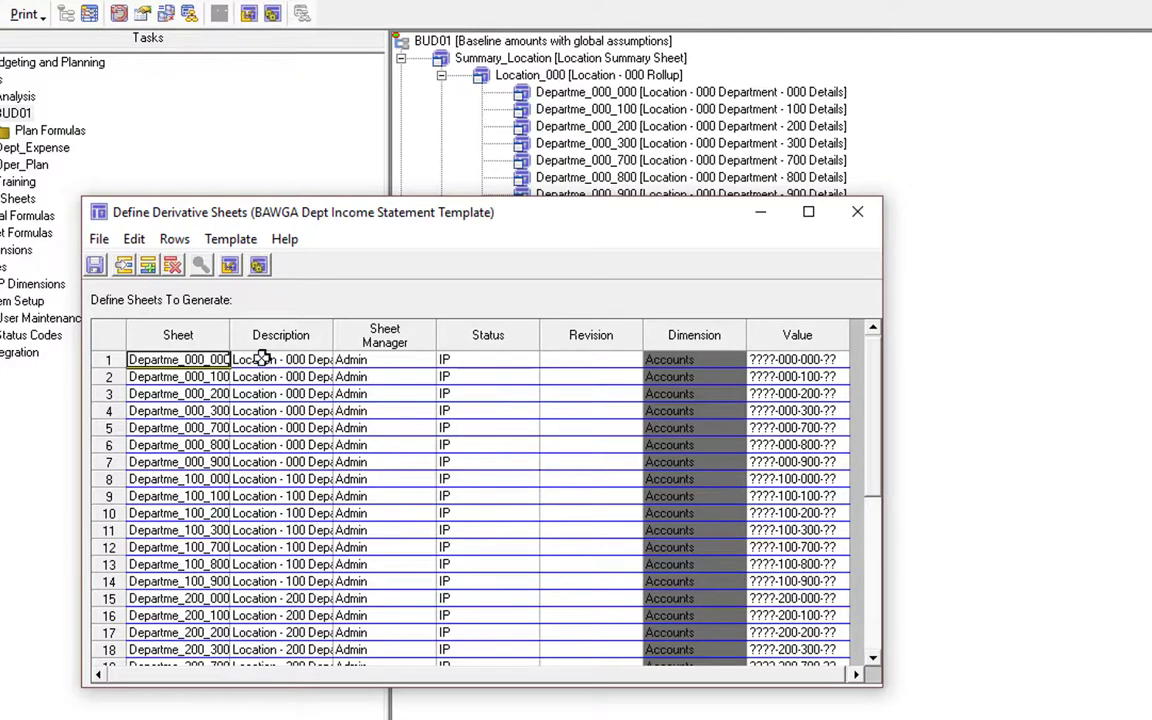
{"action": "mouse_move", "coordinate": [229, 335]}
{"action": "left_mouse_down"}
{"action": "mouse_move", "coordinate": [283, 335]}
{"action": "mouse_move", "coordinate": [251, 335]}
{"action": "left_mouse_up"}
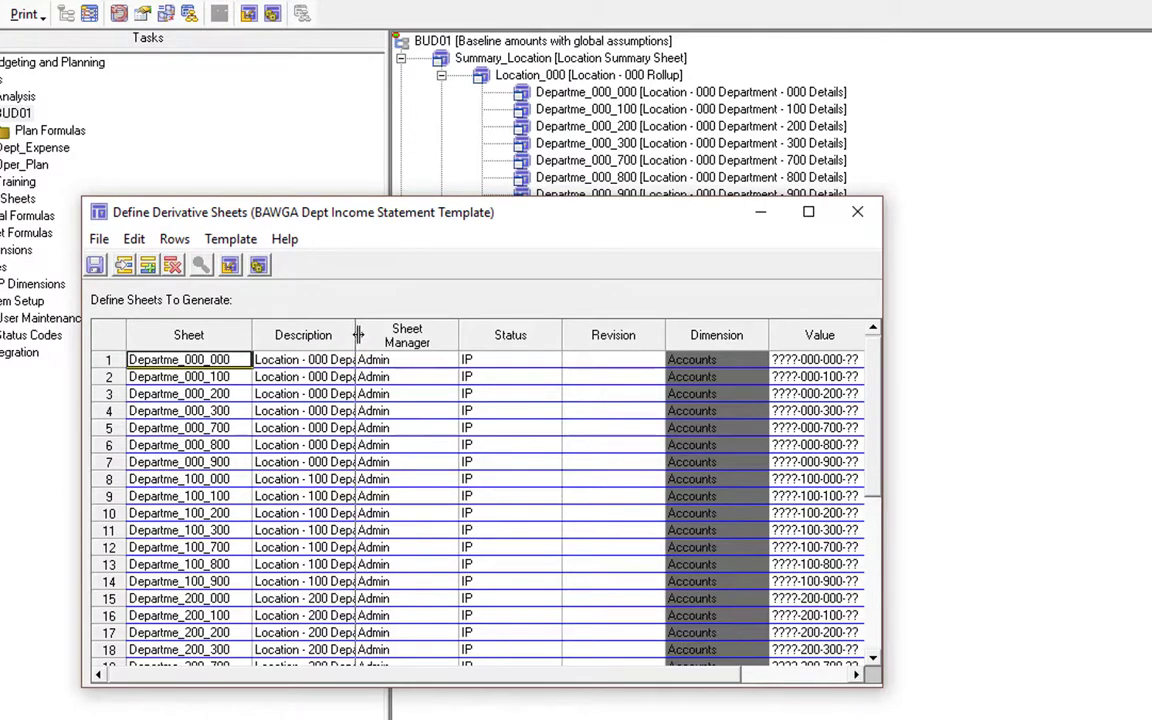
{"action": "left_click_drag", "start_coordinate": [356, 335], "coordinate": [457, 340]}
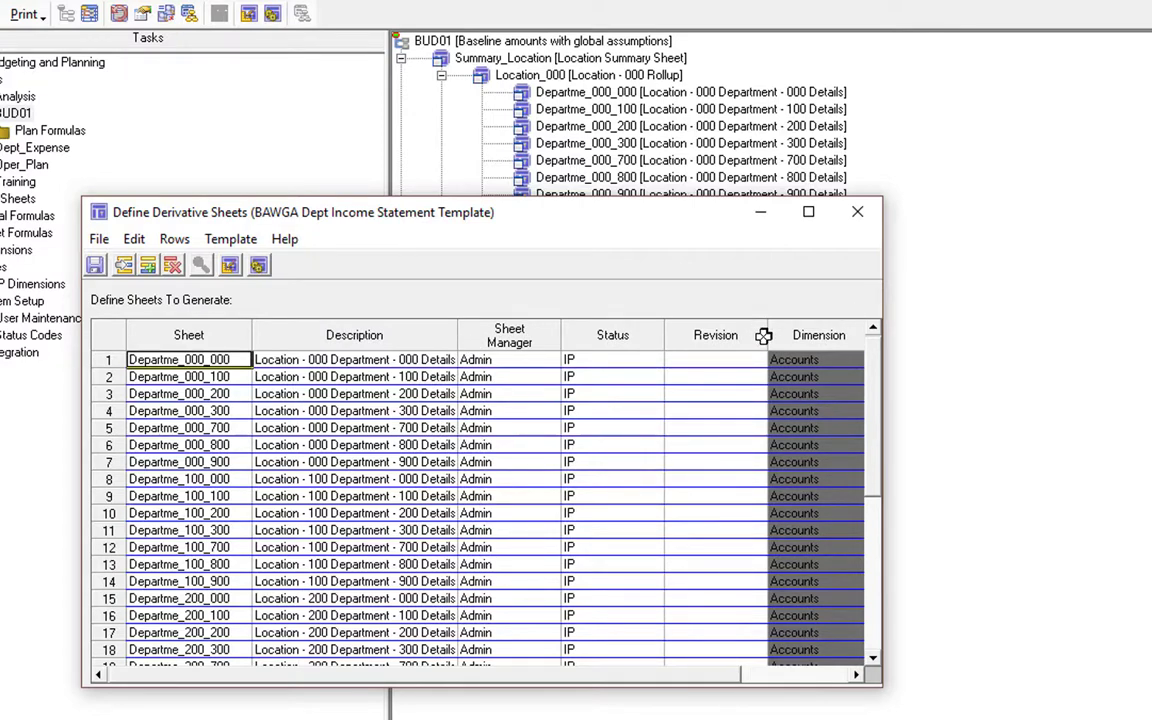
{"action": "left_click_drag", "start_coordinate": [765, 335], "coordinate": [632, 350]}
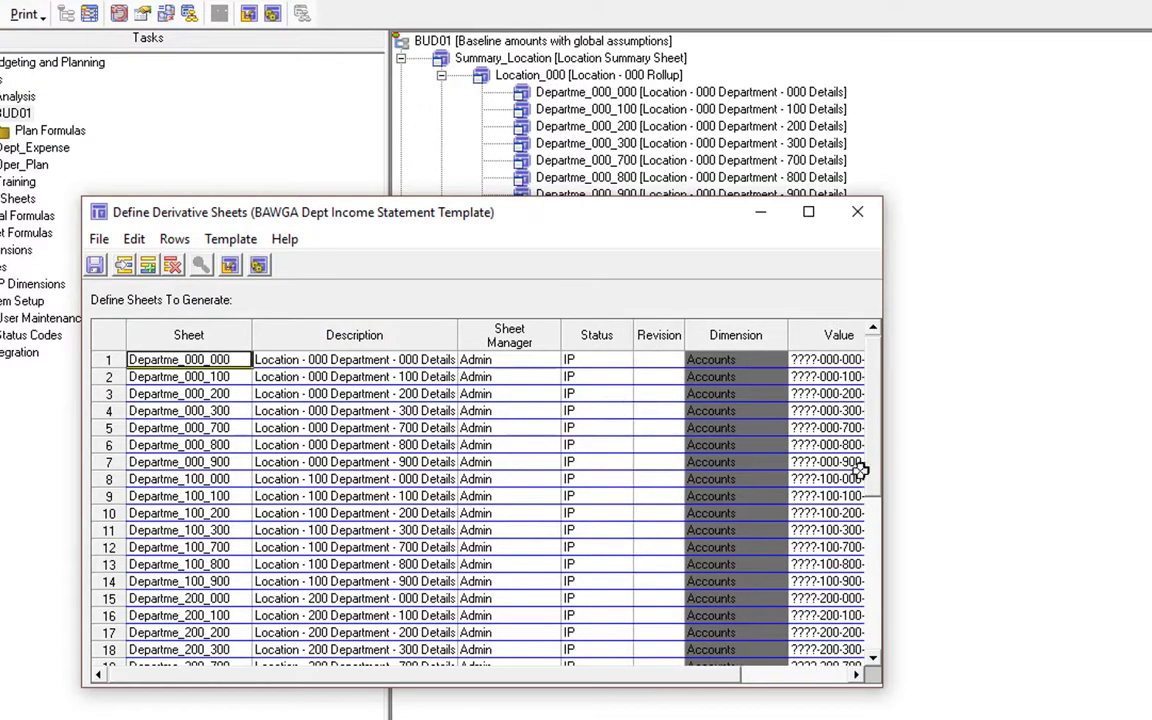
{"action": "left_click_drag", "start_coordinate": [882, 430], "coordinate": [1031, 430]}
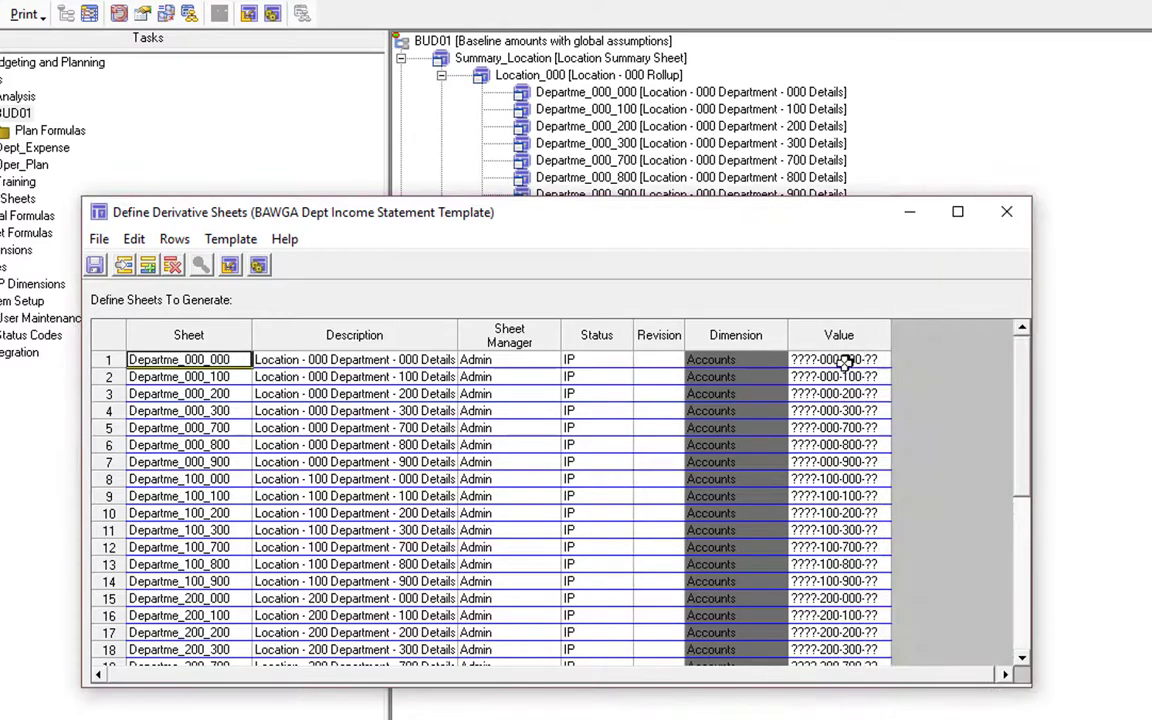
- Examine the derivative sheet rows across all locations and select the description of Departme_100_200
{"action": "scroll", "coordinate": [853, 465], "scroll_direction": "down", "scroll_amount": 3}
{"action": "scroll", "coordinate": [853, 468], "scroll_direction": "down", "scroll_amount": 2}
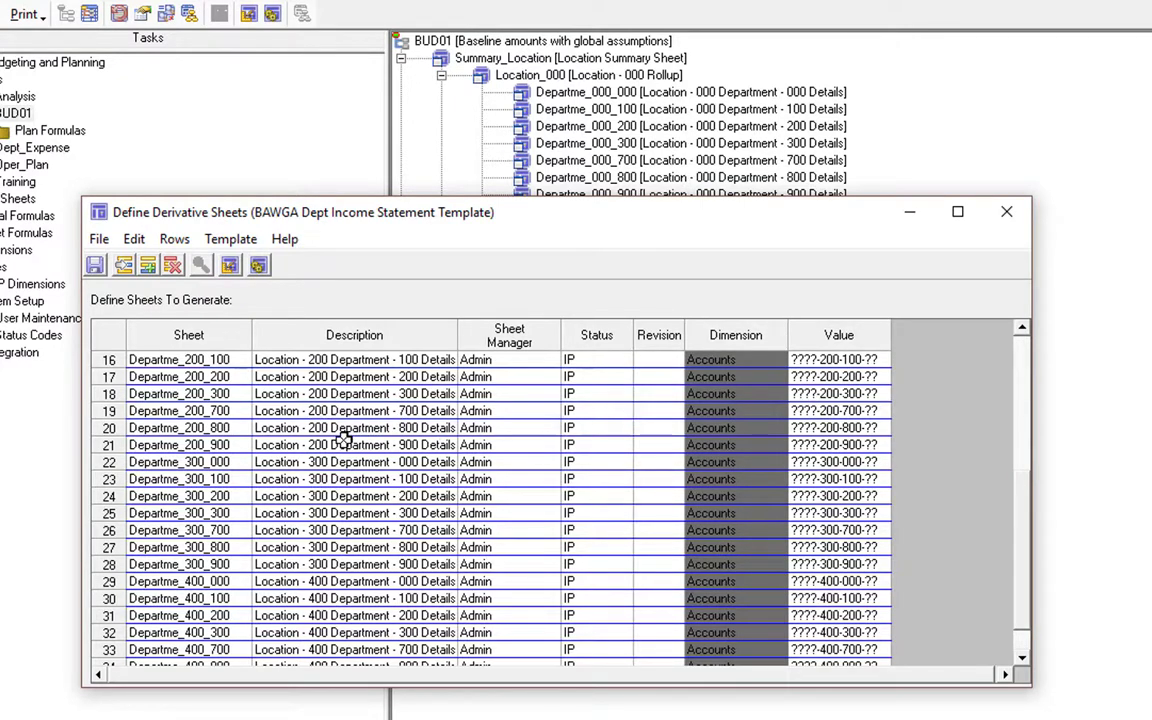
{"action": "scroll", "coordinate": [343, 437], "scroll_direction": "up", "scroll_amount": 4}
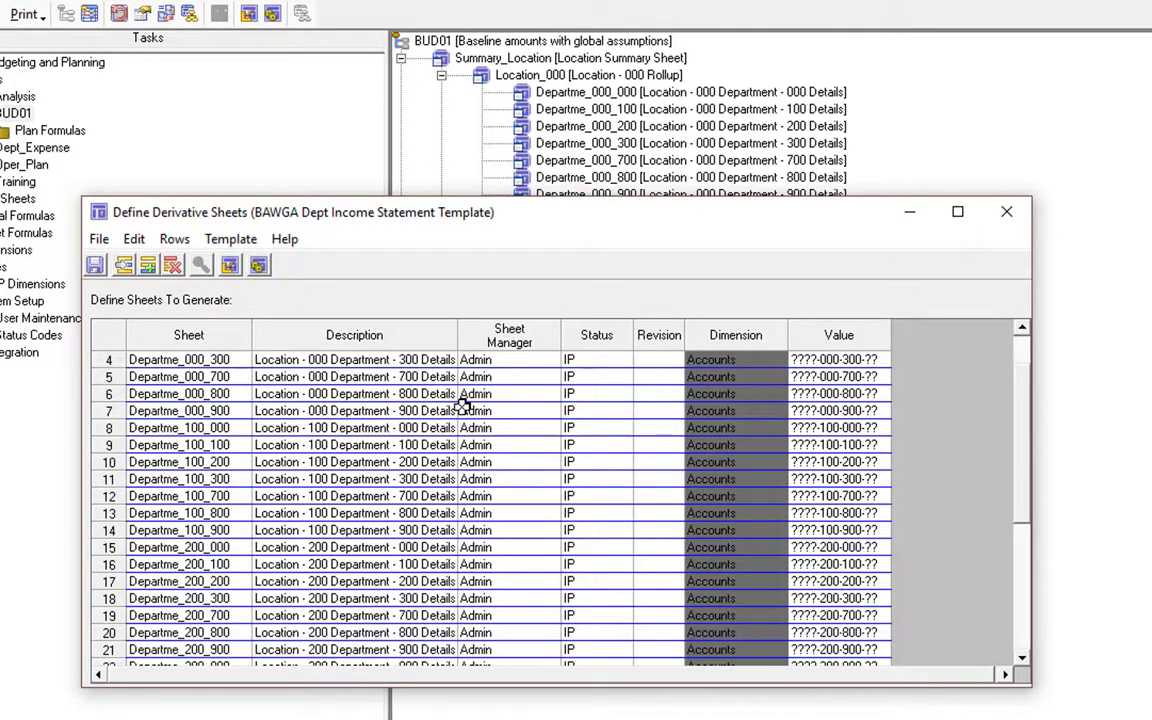
{"action": "scroll", "coordinate": [463, 403], "scroll_direction": "down", "scroll_amount": 1}
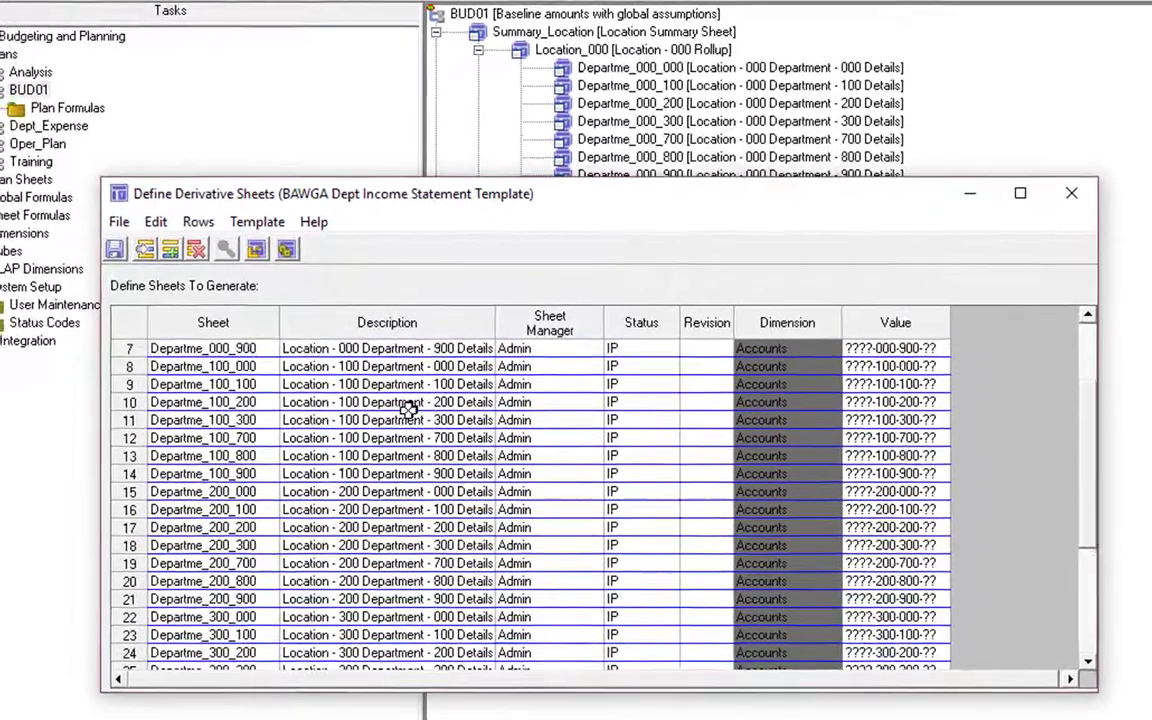
{"action": "left_click", "coordinate": [408, 404]}
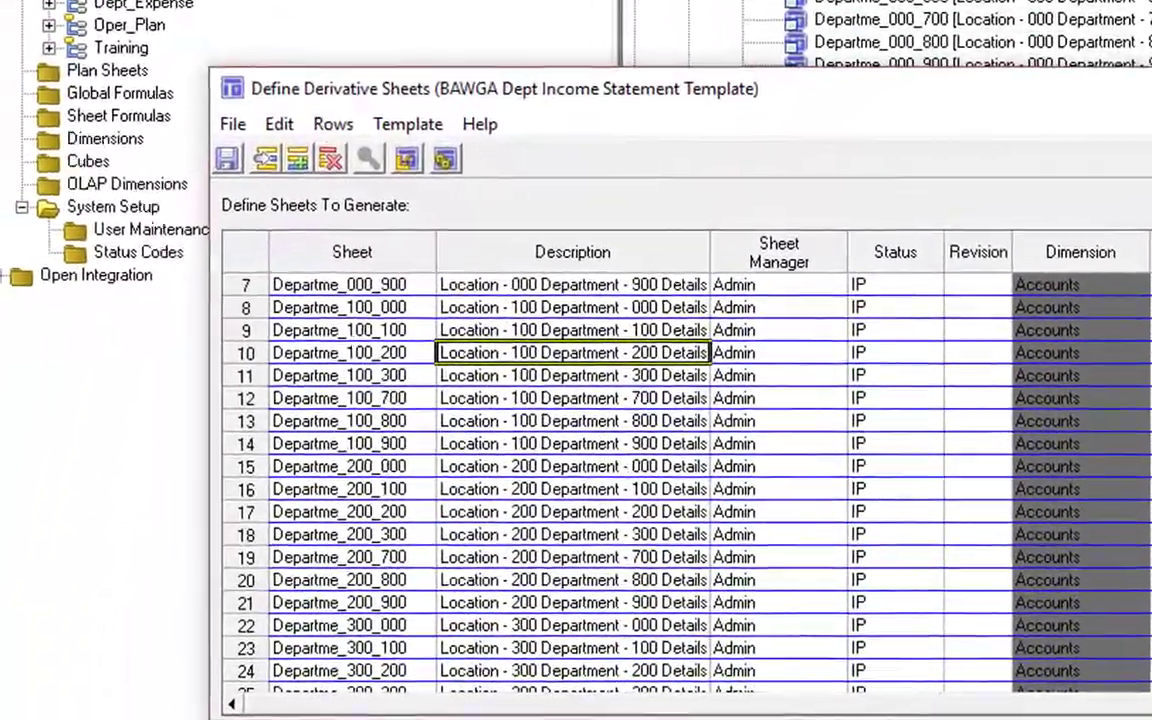
- Replace the location part of the Departme_100_200 description with "Loc: NA,"
{"action": "double_click", "coordinate": [700, 353]}
{"action": "left_click", "coordinate": [700, 353]}
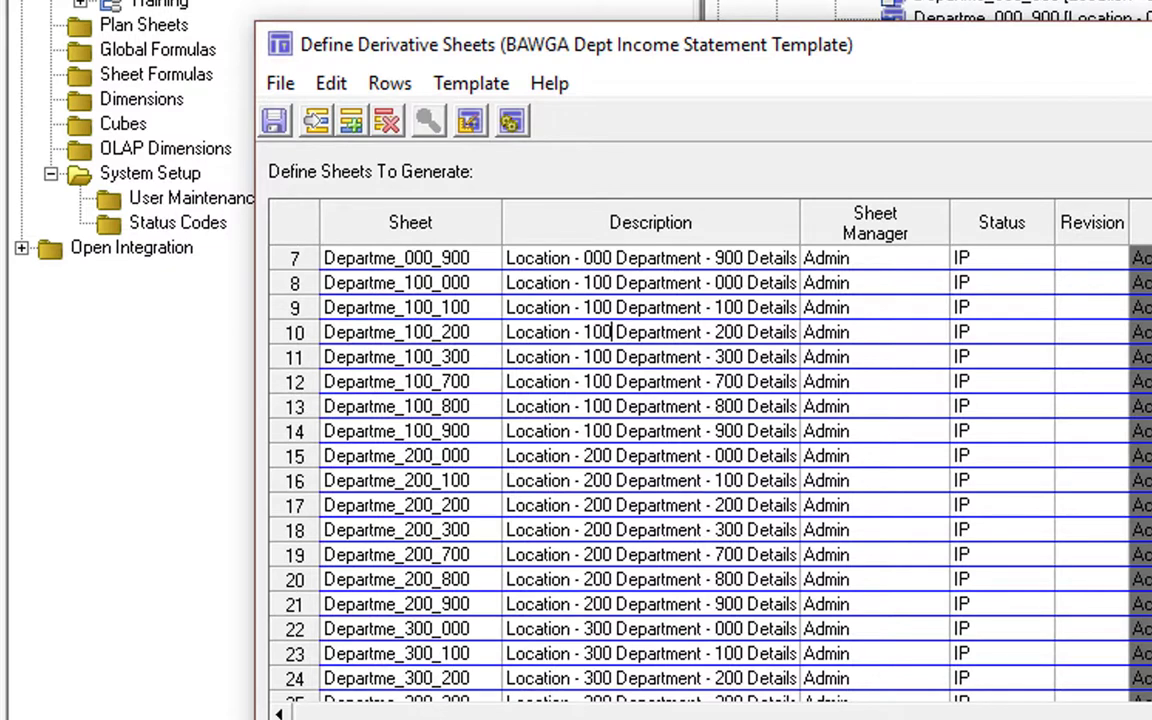
{"action": "key", "text": "BackSpace"}
{"action": "key", "text": "BackSpace"}
{"action": "key", "text": "BackSpace"}
{"action": "key", "text": "BackSpace"}
{"action": "key", "text": "BackSpace"}
{"action": "key", "text": "BackSpace"}
{"action": "key", "text": "BackSpace"}
{"action": "key", "text": "BackSpace"}
{"action": "key", "text": "BackSpace"}
{"action": "key", "text": "BackSpace"}
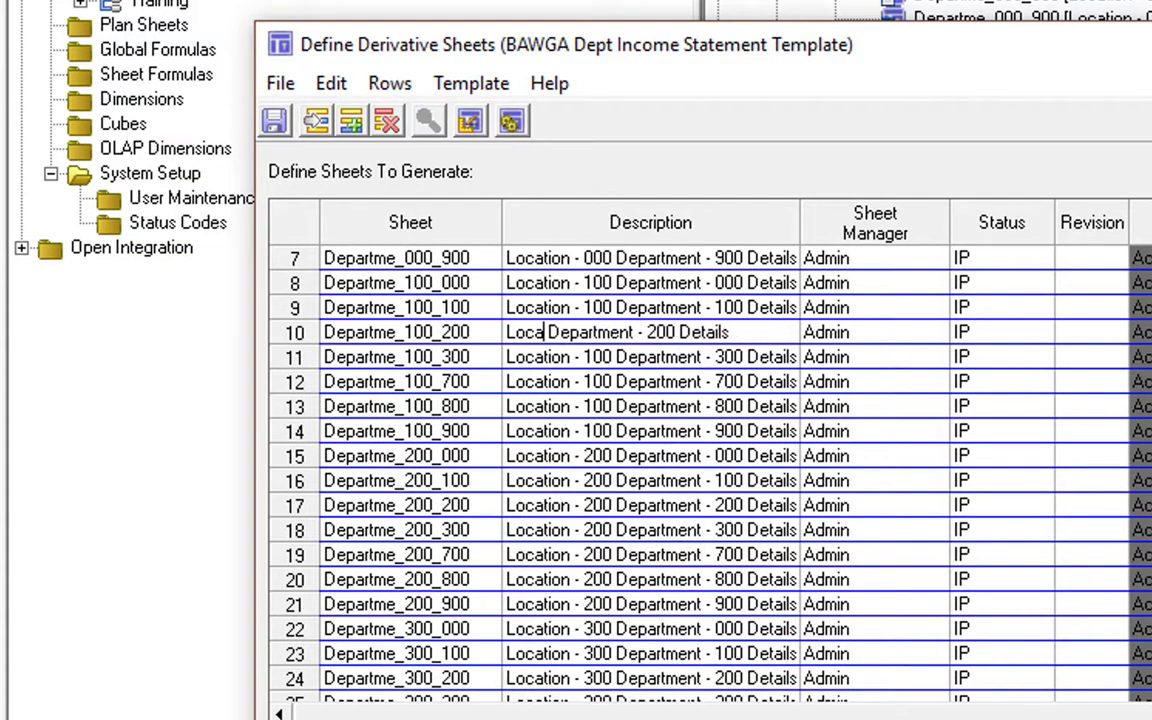
{"action": "key", "text": "BackSpace"}
{"action": "type", "text": ":"}
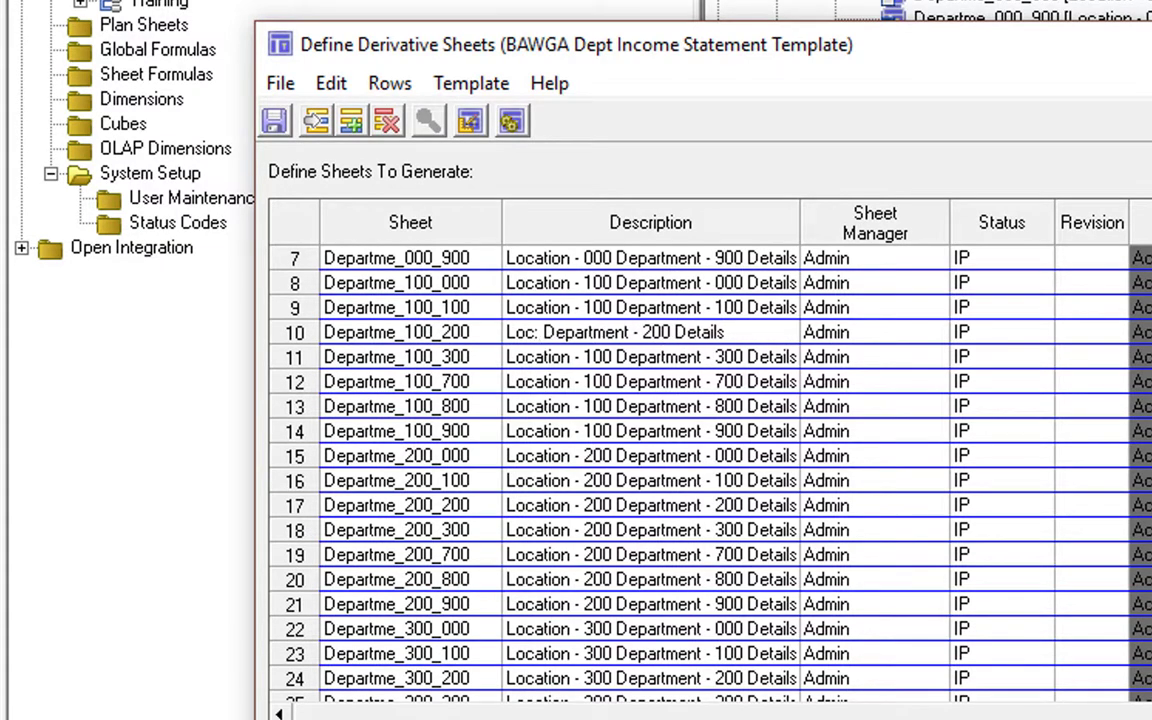
{"action": "type", "text": " NA"}
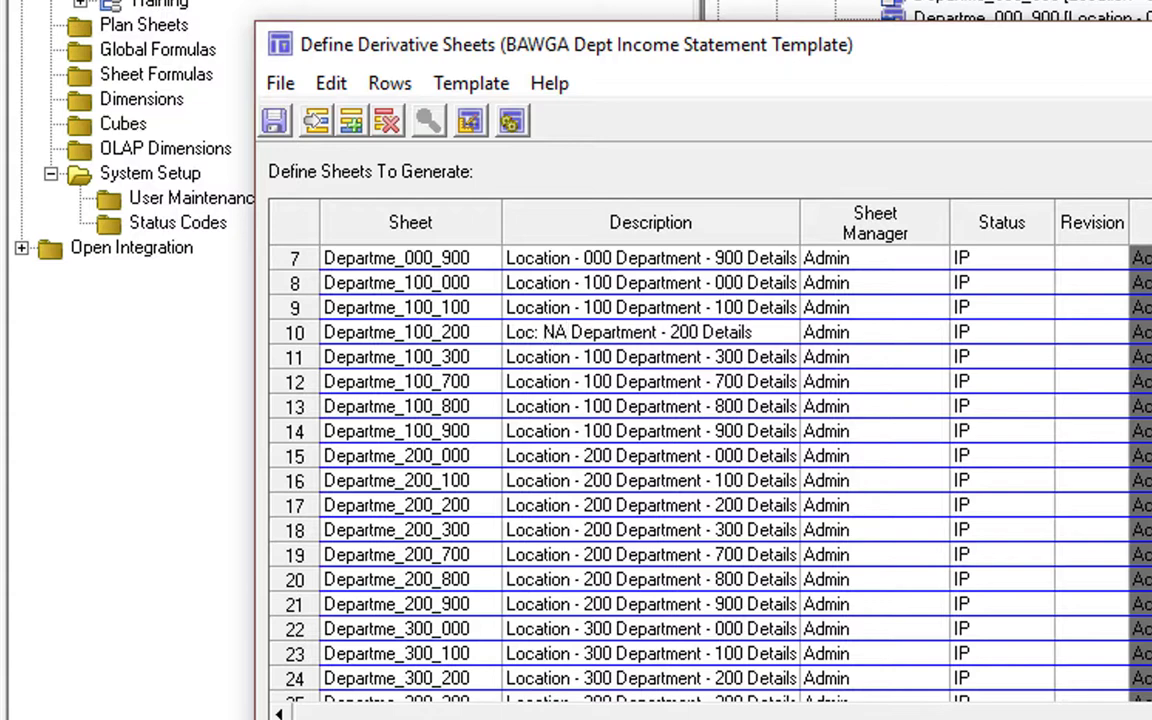
{"action": "type", "text": ","}
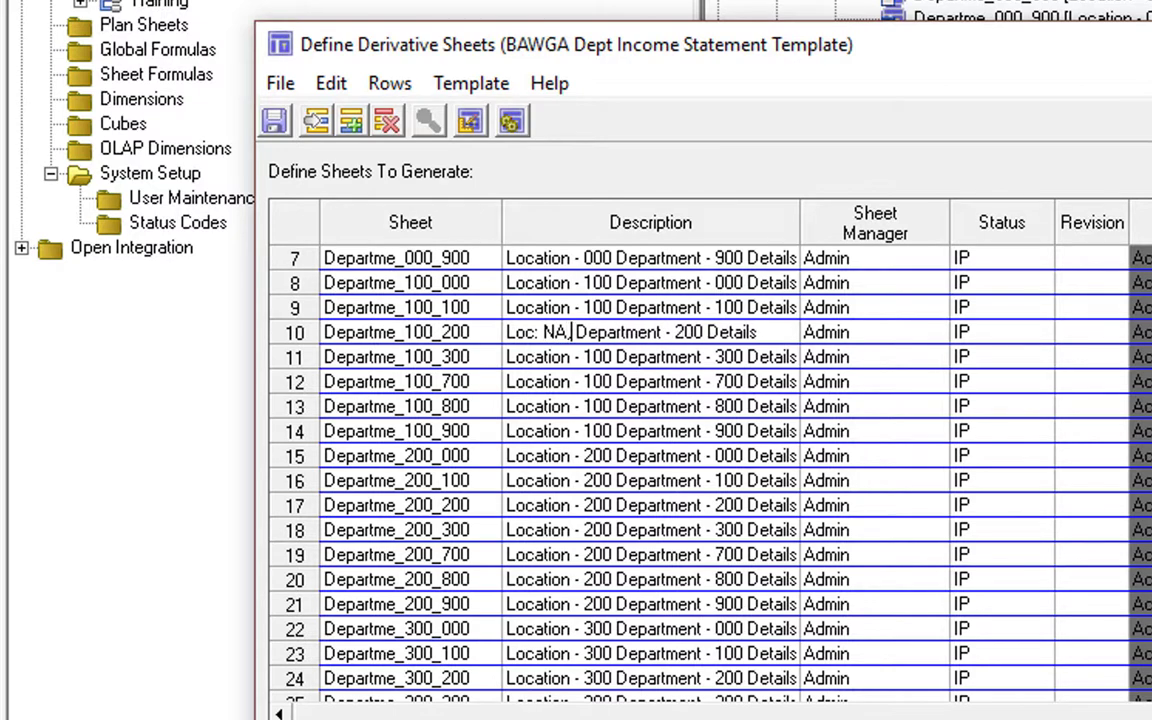
- Rewrite the department part of the Departme_100_200 description so the full text reads "Loc: NA, Dept: Marketing Details"
{"action": "key", "text": "Right"}
{"action": "key", "text": "Right"}
{"action": "key", "text": "Right"}
{"action": "key", "text": "Delete"}
{"action": "key", "text": "Delete"}
{"action": "key", "text": "Delete"}
{"action": "key", "text": "Delete"}
{"action": "key", "text": "Delete"}
{"action": "key", "text": "Delete"}
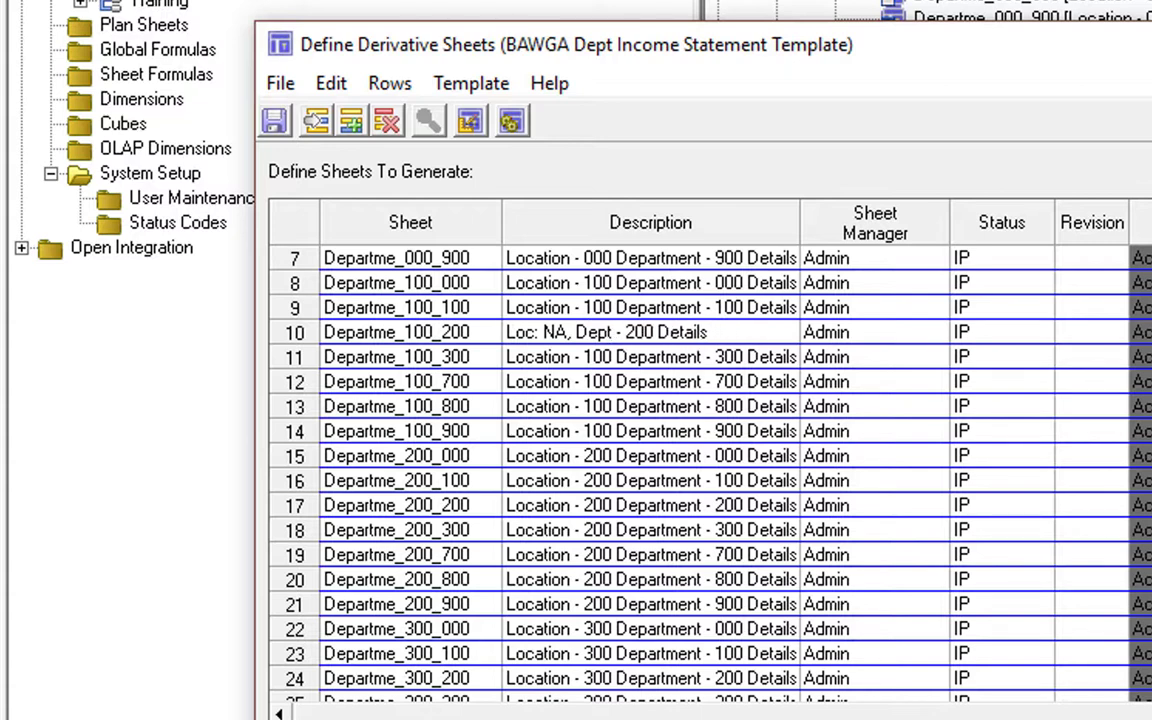
{"action": "type", "text": ":"}
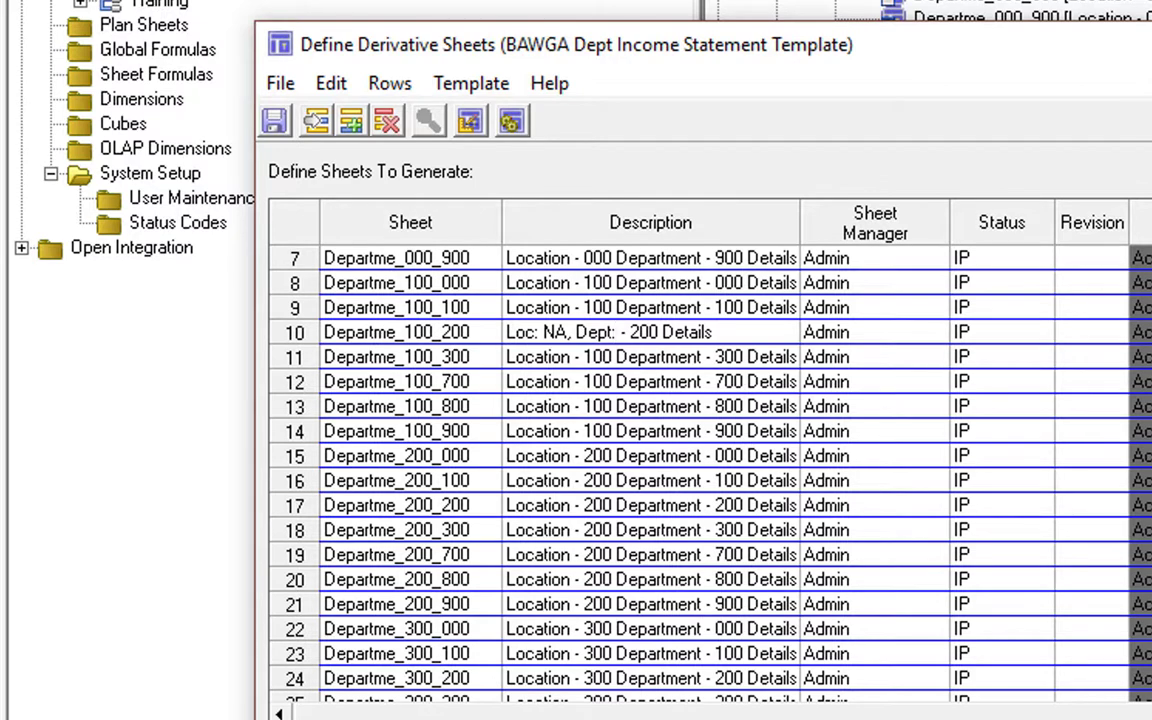
{"action": "type", "text": " Marketing"}
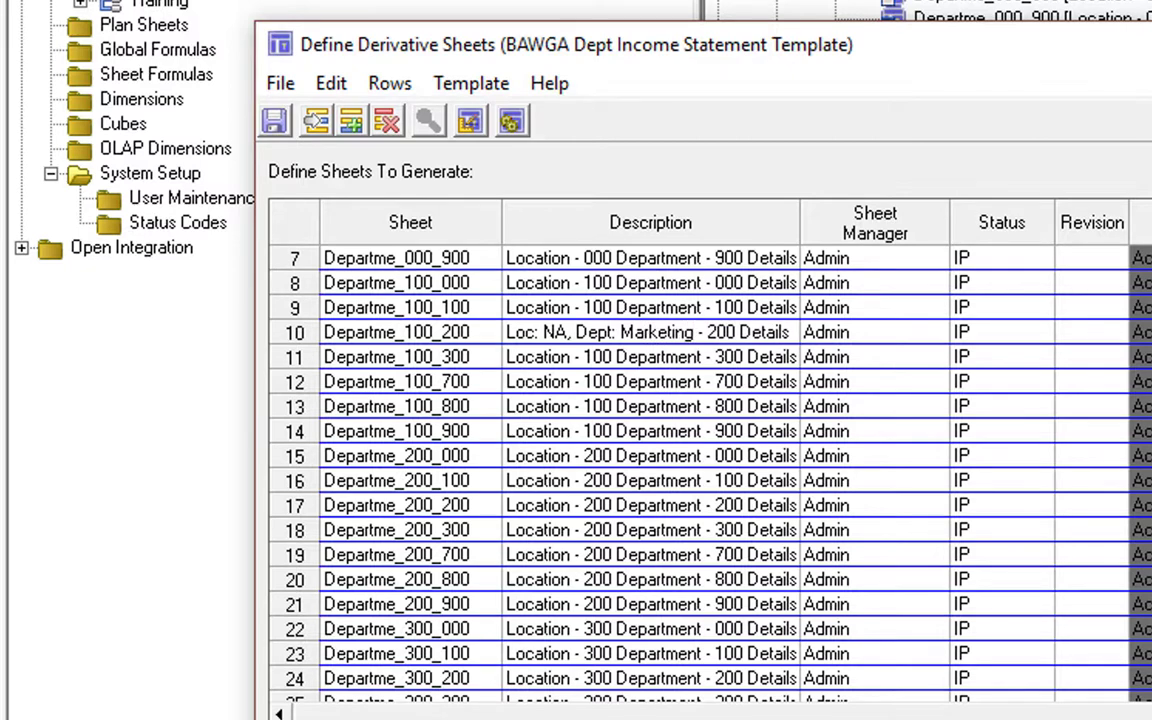
{"action": "key", "text": "Delete"}
{"action": "key", "text": "Delete"}
{"action": "key", "text": "Delete"}
{"action": "key", "text": "Delete"}
{"action": "key", "text": "Delete"}
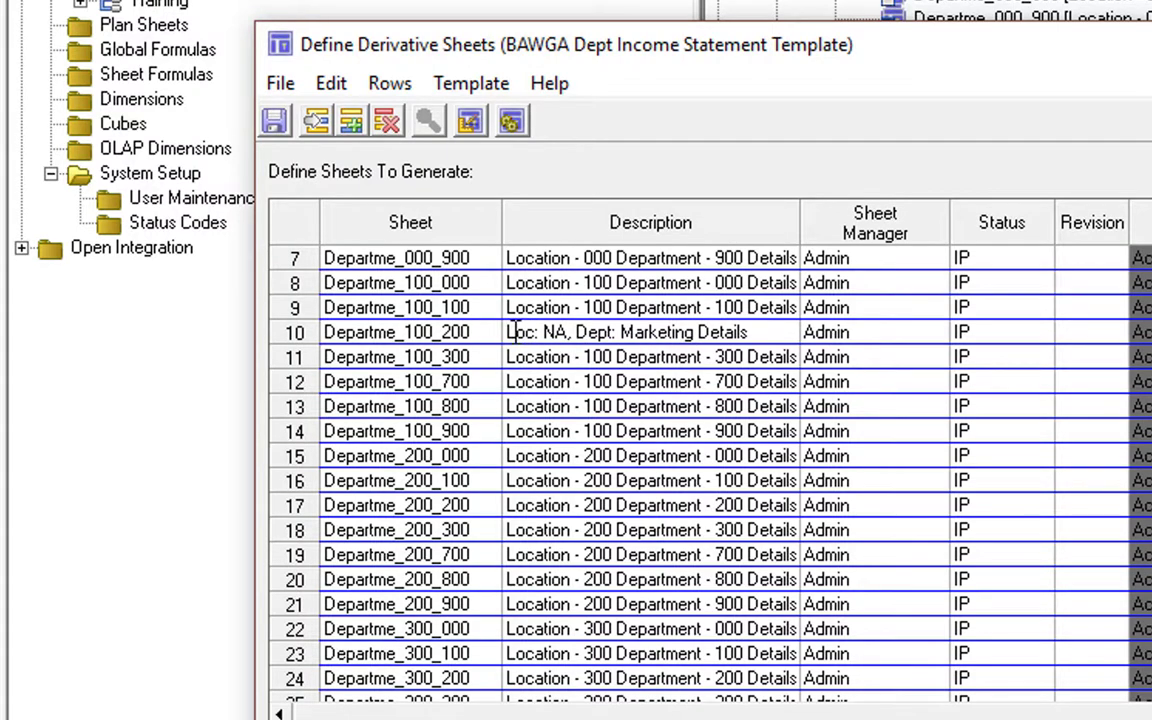
{"action": "left_click_drag", "start_coordinate": [507, 332], "coordinate": [775, 332]}
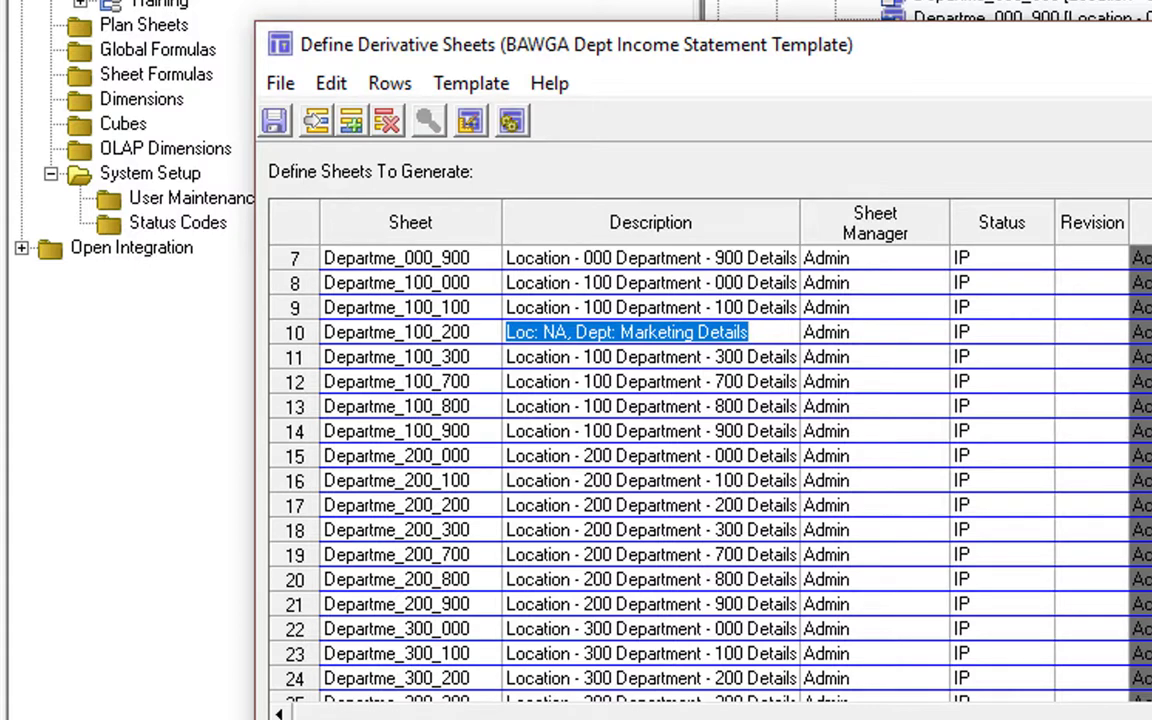
{"action": "left_click", "coordinate": [600, 283]}
{"action": "scroll", "coordinate": [833, 376], "scroll_direction": "up", "scroll_amount": 2}
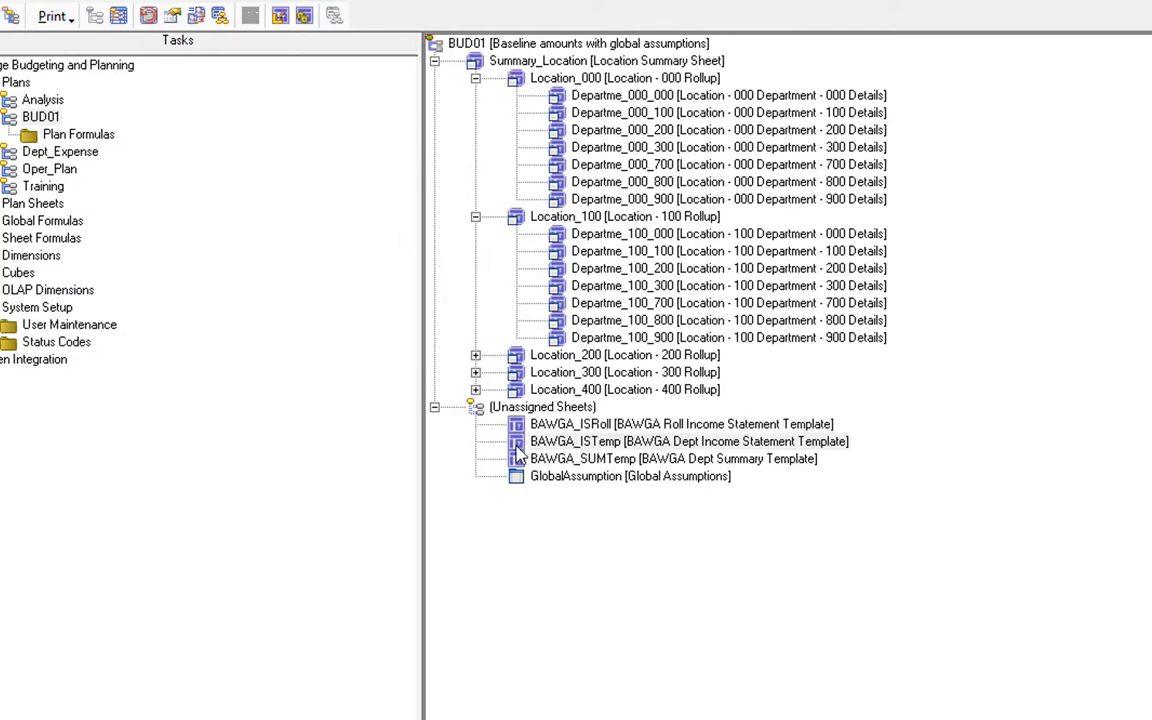
- Open sheet generation for the BAWGA_ISTemp template and mark all of its derivative sheets for generation
{"action": "left_click", "coordinate": [610, 442]}
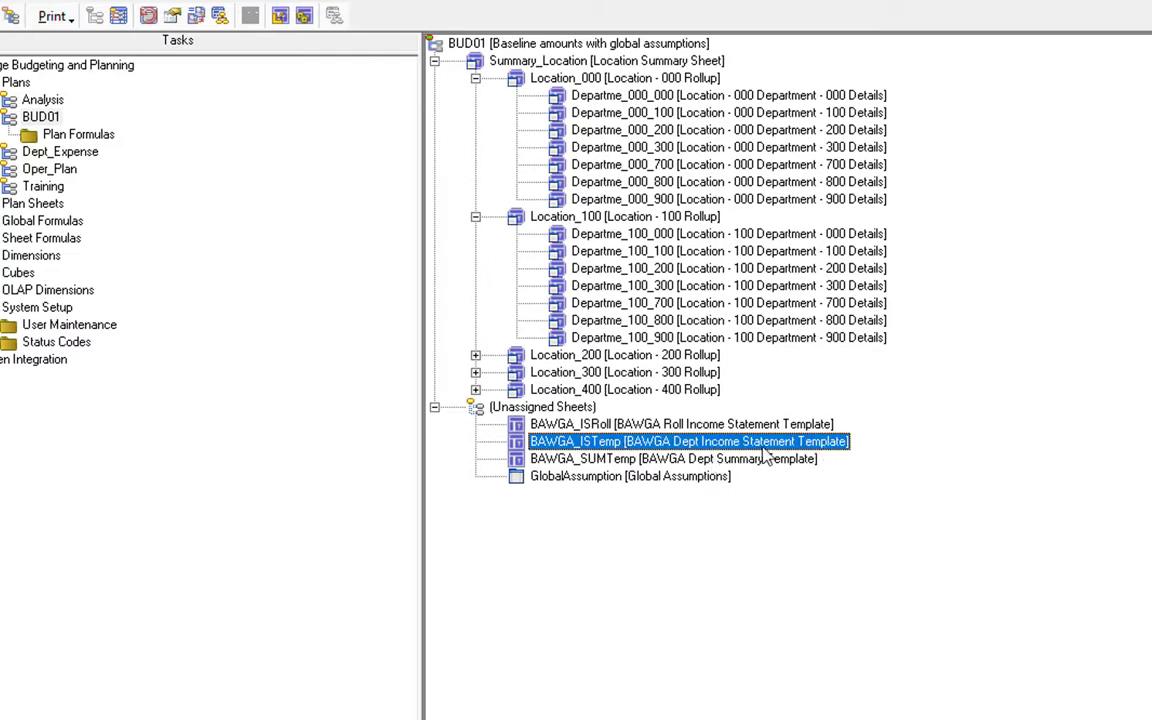
{"action": "left_click", "coordinate": [304, 16]}
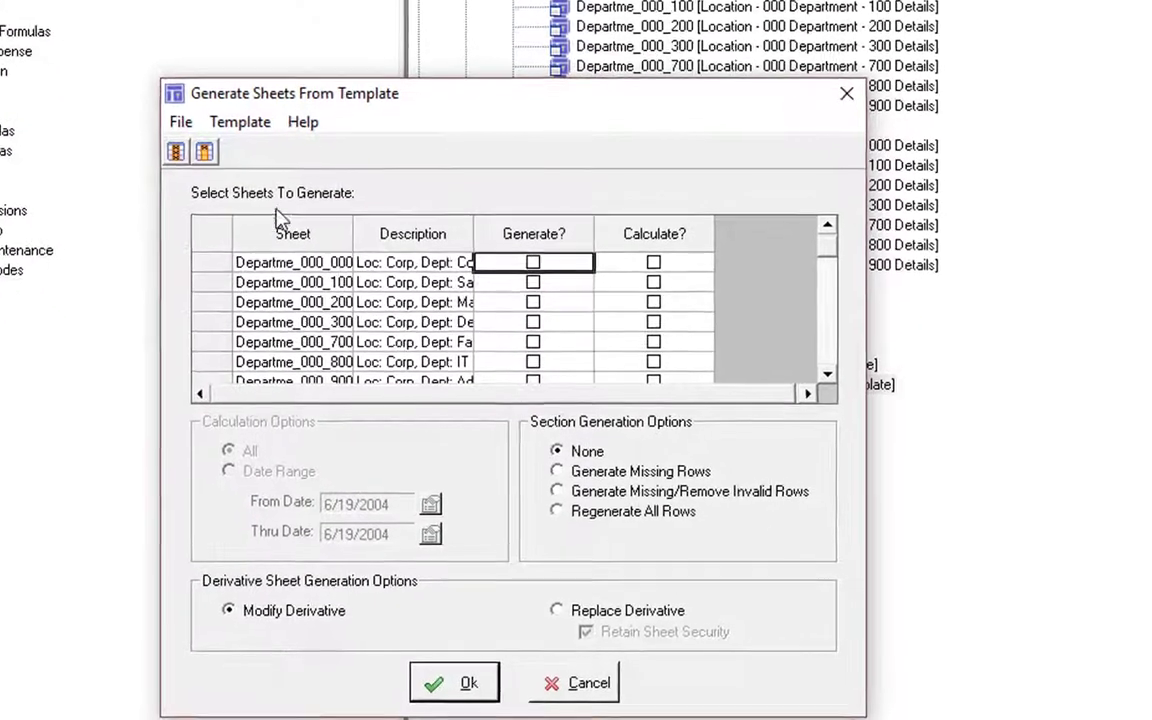
{"action": "left_click", "coordinate": [532, 216]}
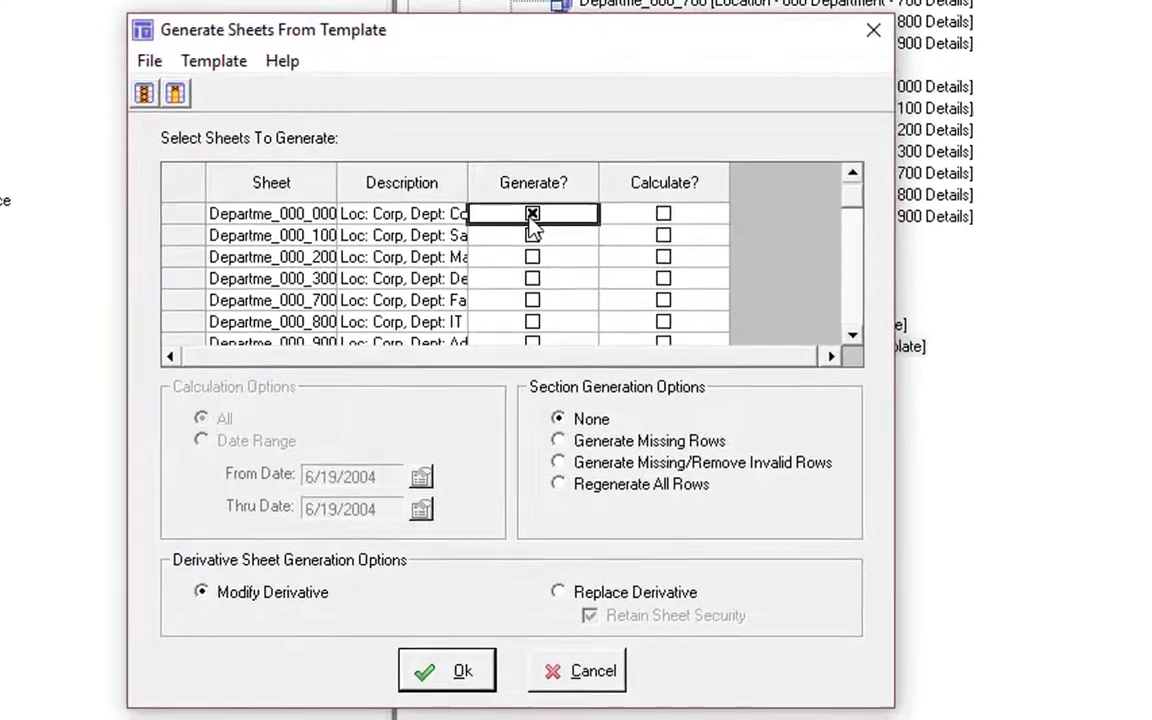
{"action": "left_click", "coordinate": [532, 238]}
{"action": "left_click", "coordinate": [532, 259]}
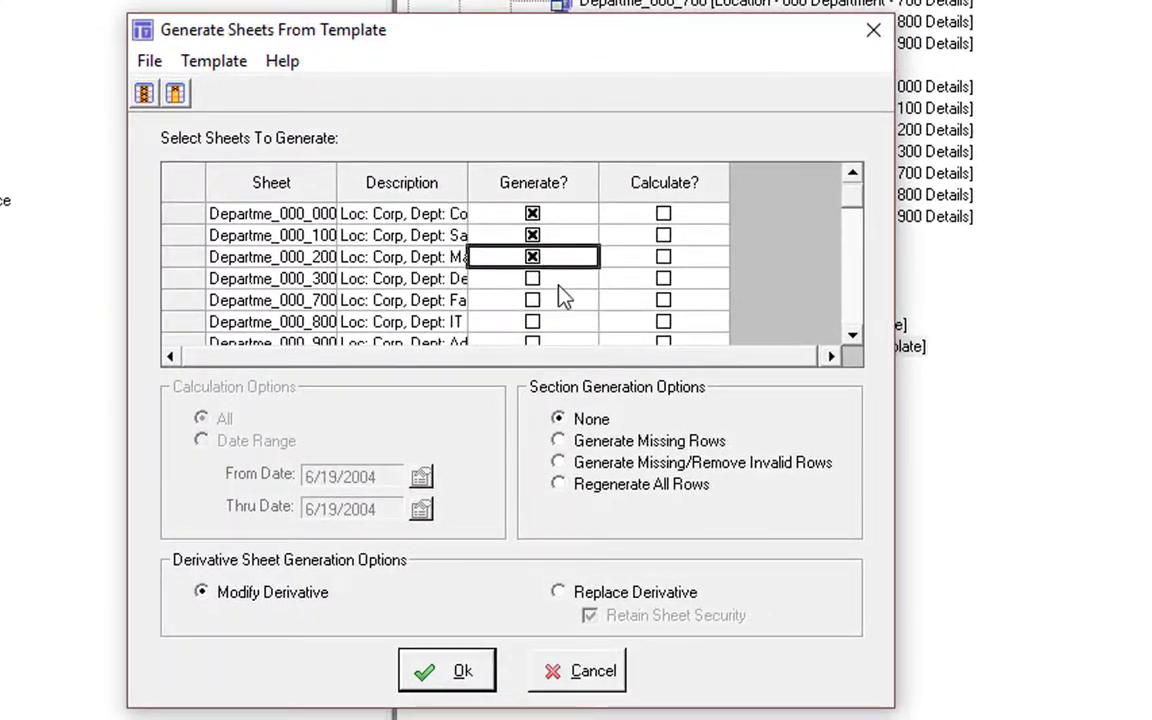
{"action": "left_click", "coordinate": [144, 96]}
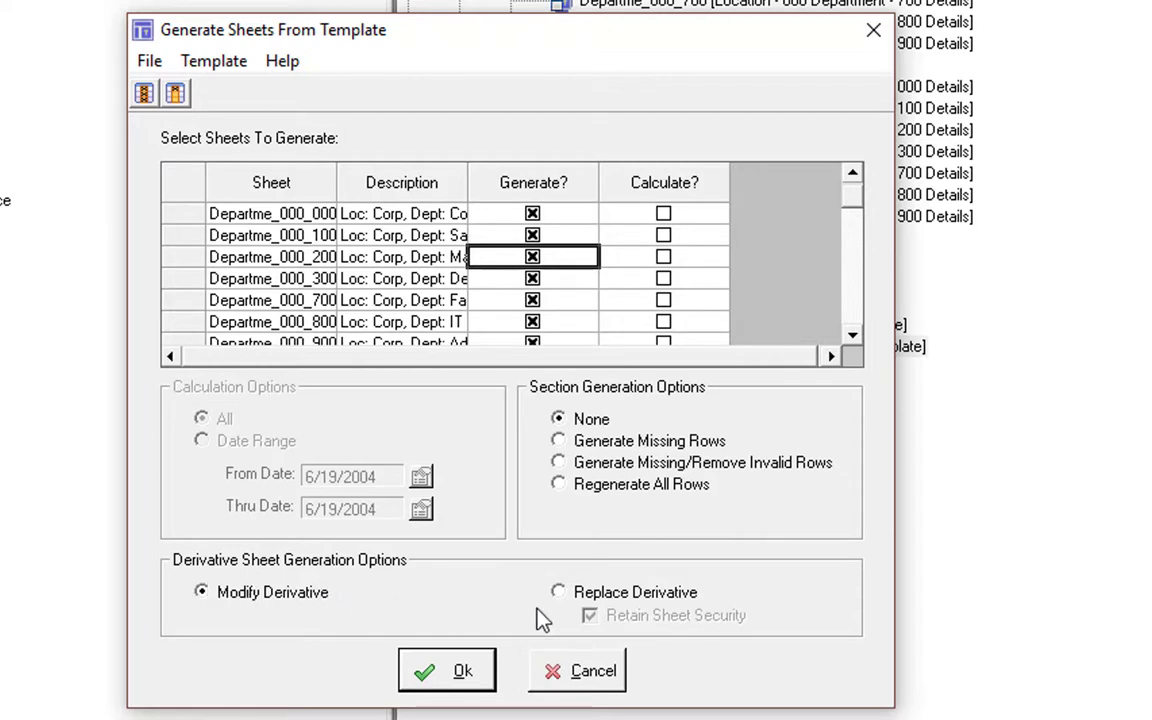
- Generate the marked sheets with Replace Derivative and Retain Sheet Security enabled, and close the generation log
{"action": "left_click", "coordinate": [558, 592]}
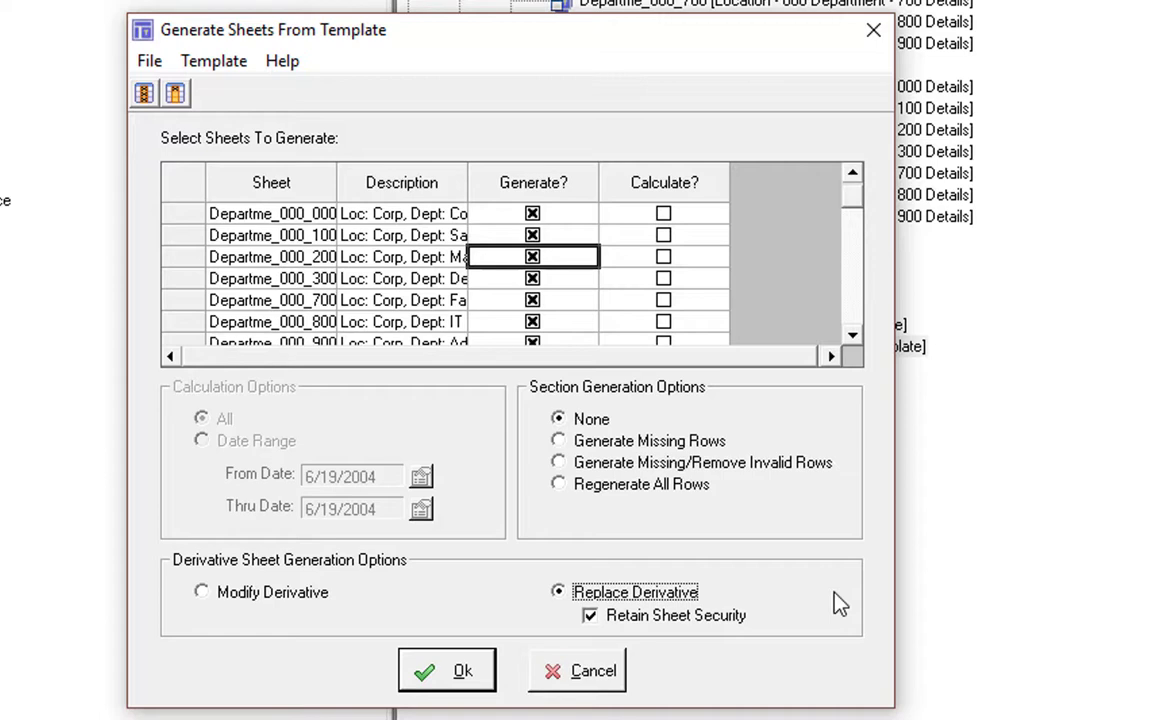
{"action": "left_click", "coordinate": [457, 675]}
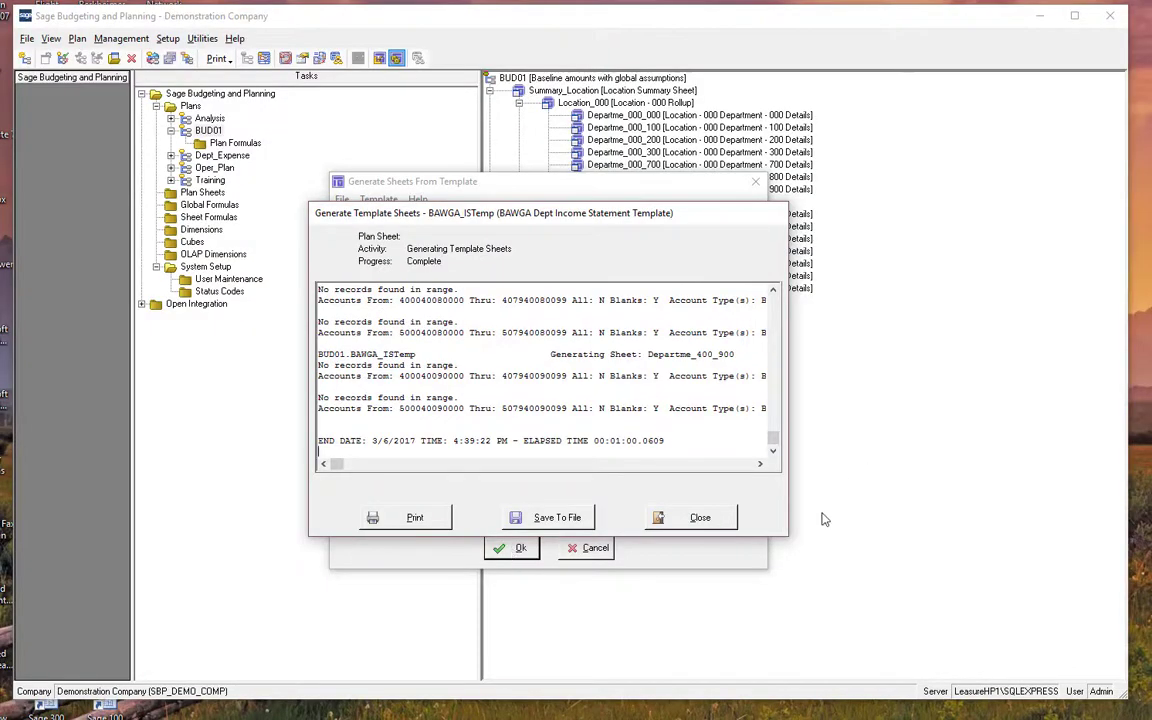
{"action": "left_click", "coordinate": [695, 518]}
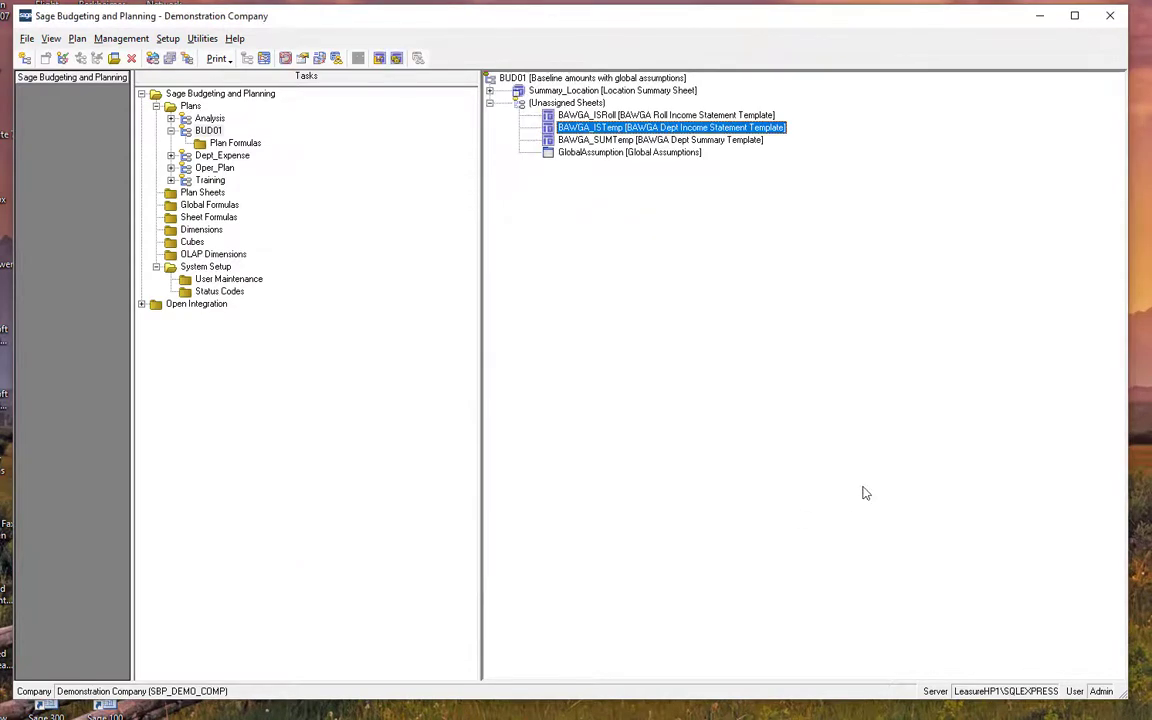
- Examine the account rows of the Departme_100_100 sheet and view the Location_100 rollup sheet, closing each one
{"action": "left_click", "coordinate": [489, 90]}
{"action": "left_click", "coordinate": [519, 103]}
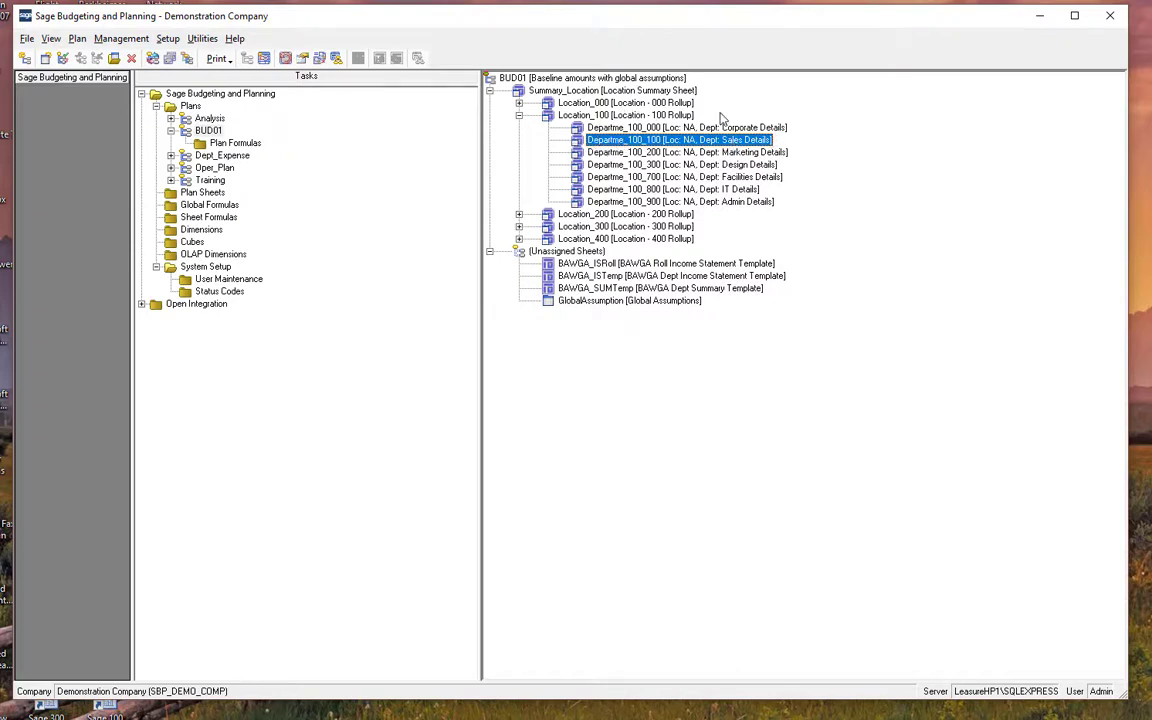
{"action": "double_click", "coordinate": [578, 144]}
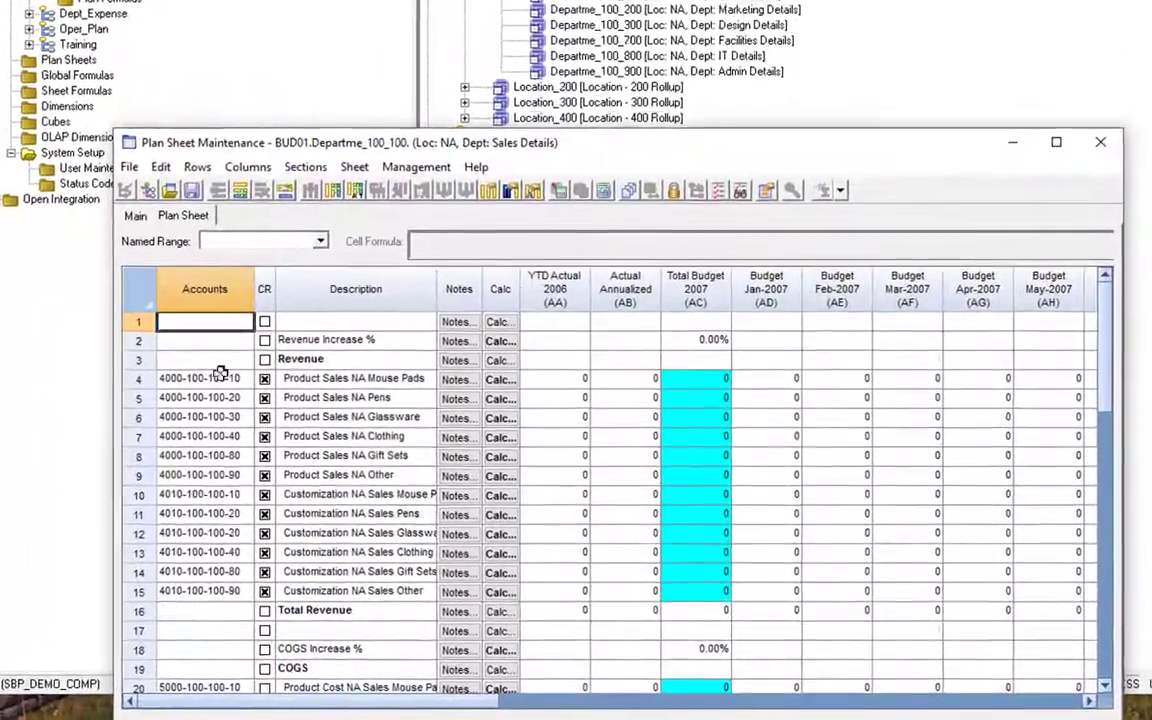
{"action": "scroll", "coordinate": [364, 572], "scroll_direction": "down", "scroll_amount": 5}
{"action": "scroll", "coordinate": [310, 545], "scroll_direction": "down", "scroll_amount": 4}
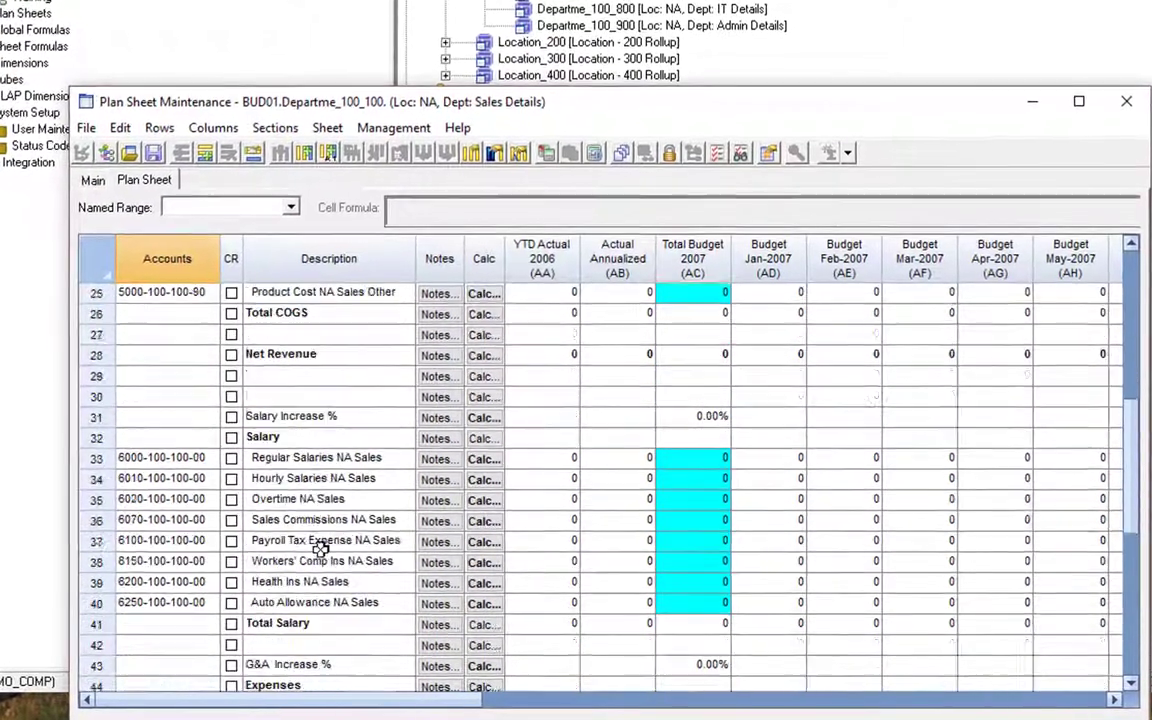
{"action": "scroll", "coordinate": [311, 540], "scroll_direction": "up", "scroll_amount": 9}
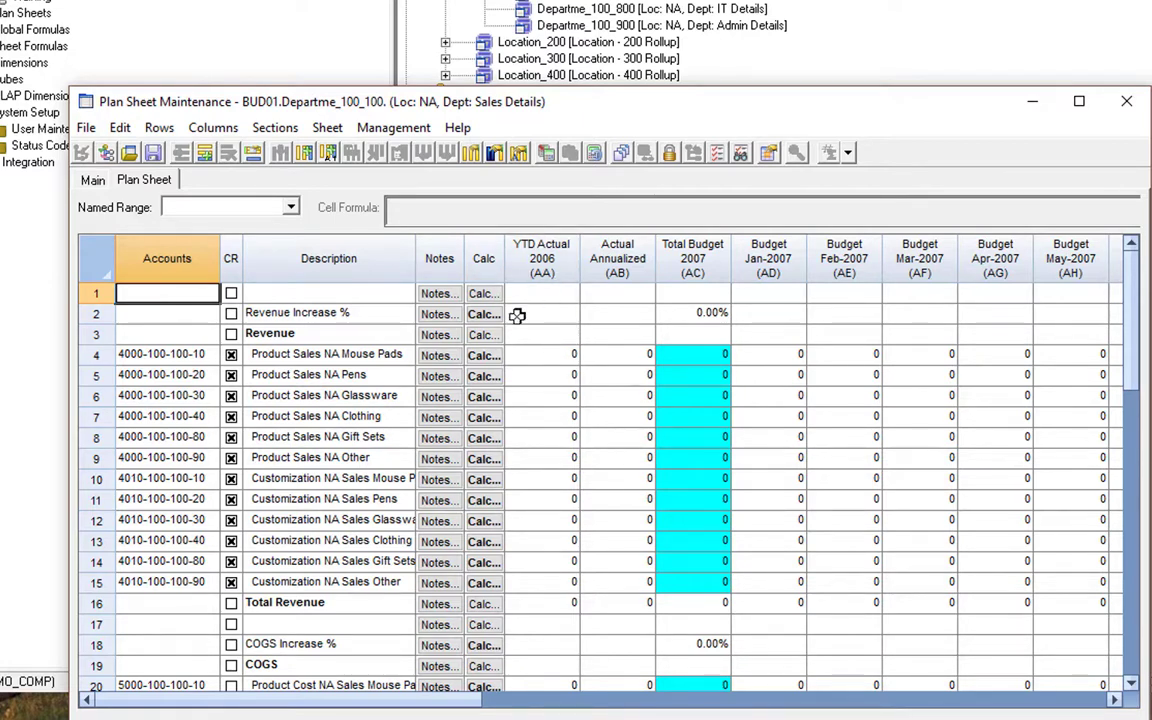
{"action": "left_click", "coordinate": [1126, 101]}
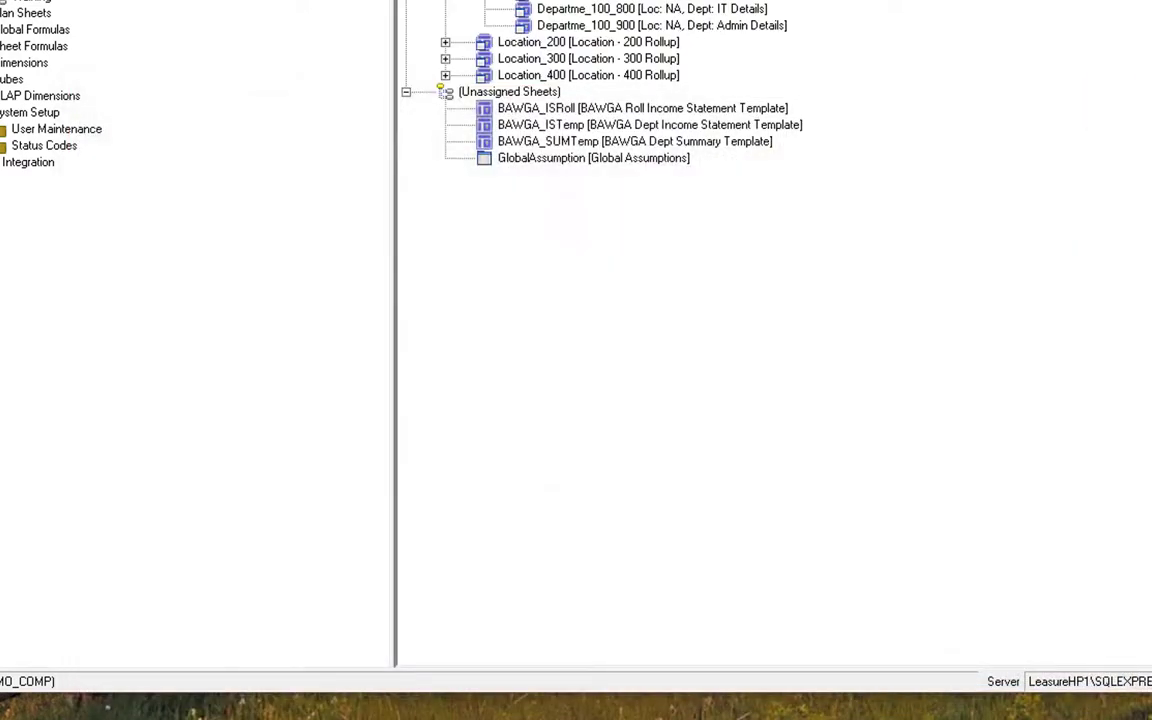
{"action": "double_click", "coordinate": [588, 2]}
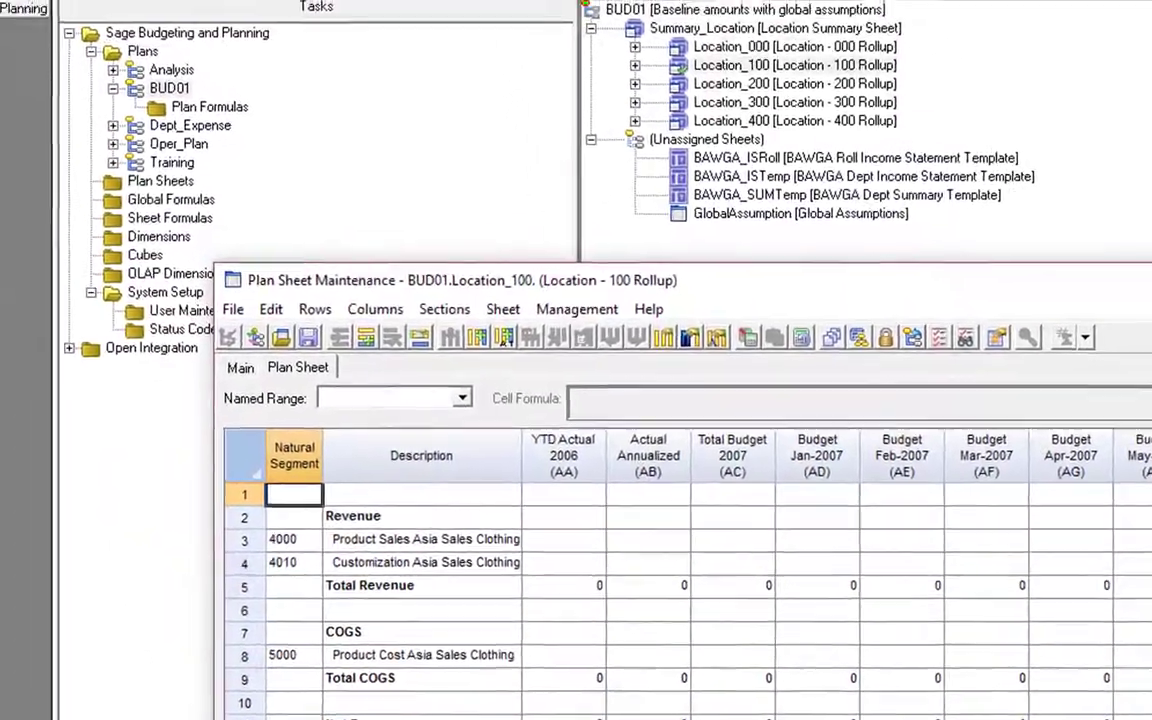
{"action": "left_click", "coordinate": [1151, 178]}
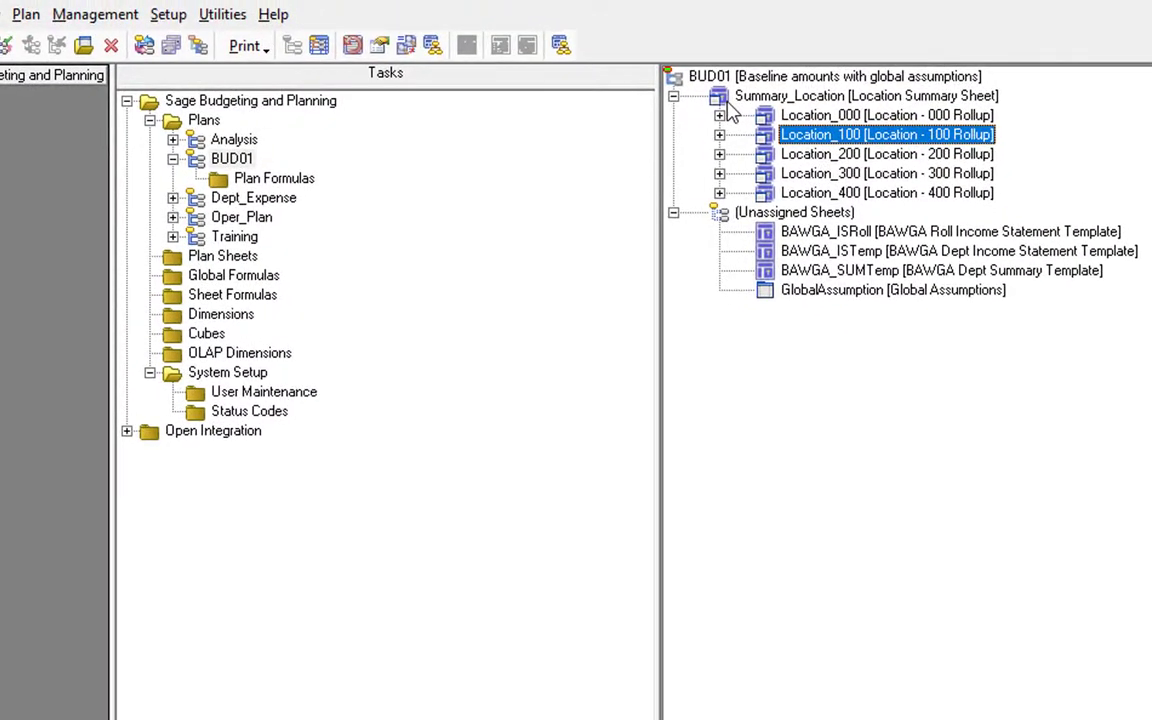
- Open Plan Processing for the Summary_Location sheet with all subsheets affected and display its processing options
{"action": "left_click", "coordinate": [727, 101]}
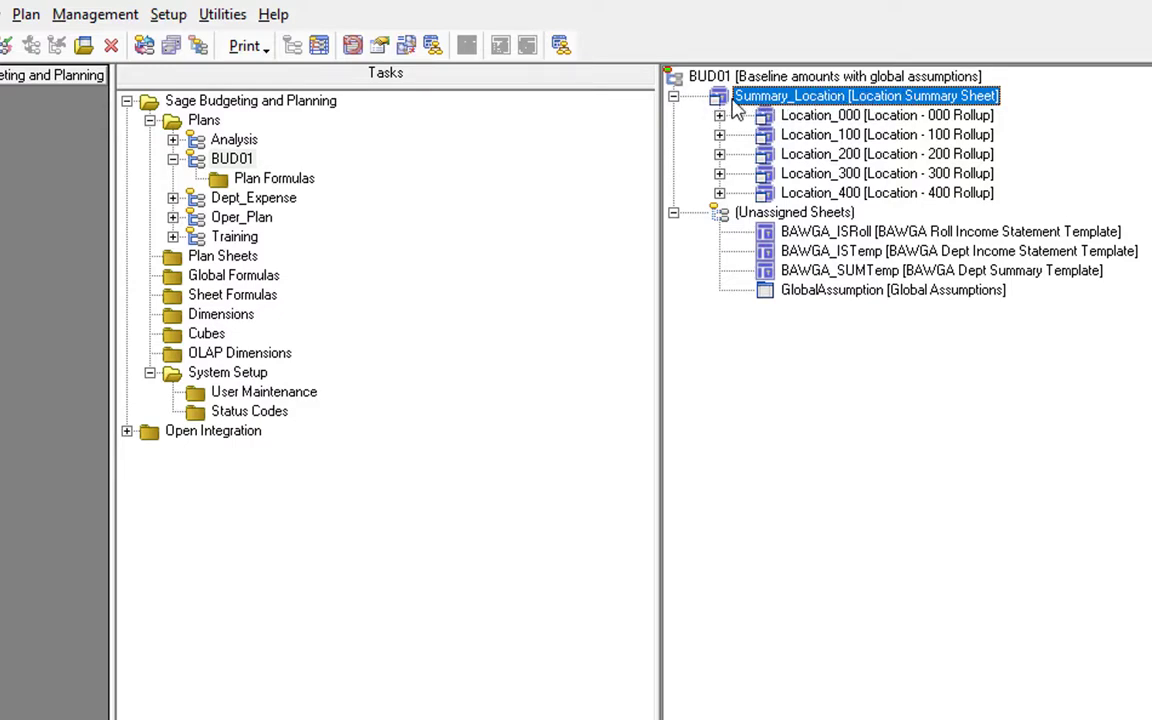
{"action": "left_click", "coordinate": [115, 15]}
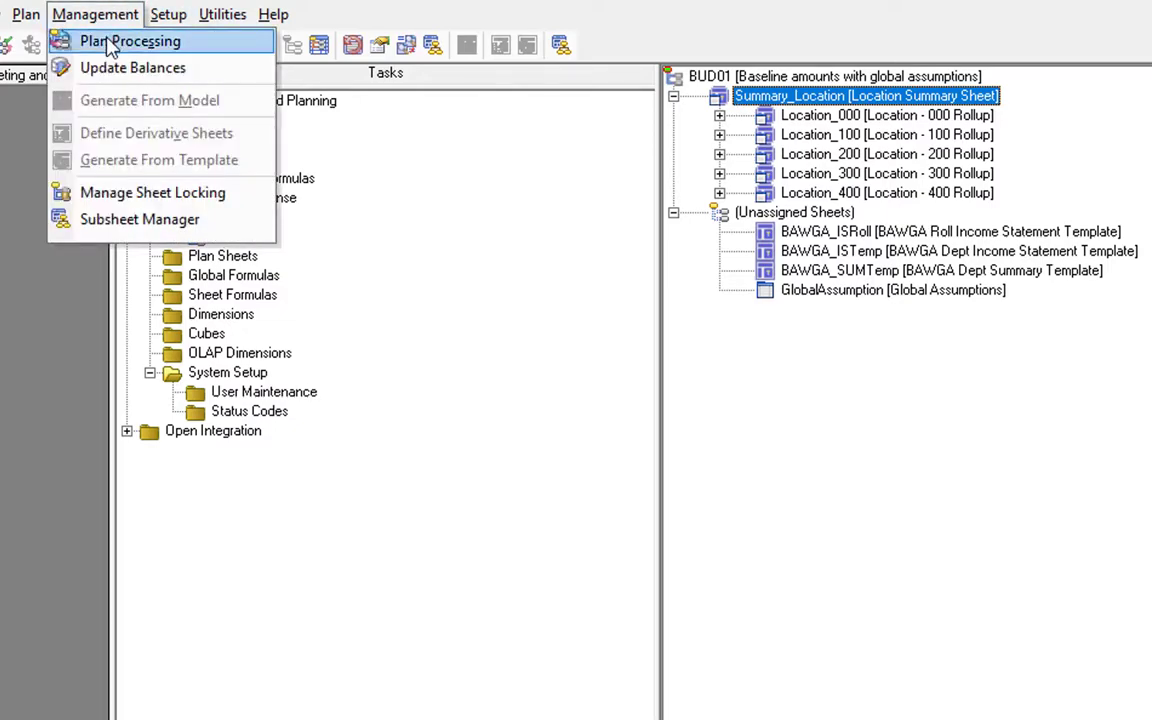
{"action": "left_click", "coordinate": [112, 43]}
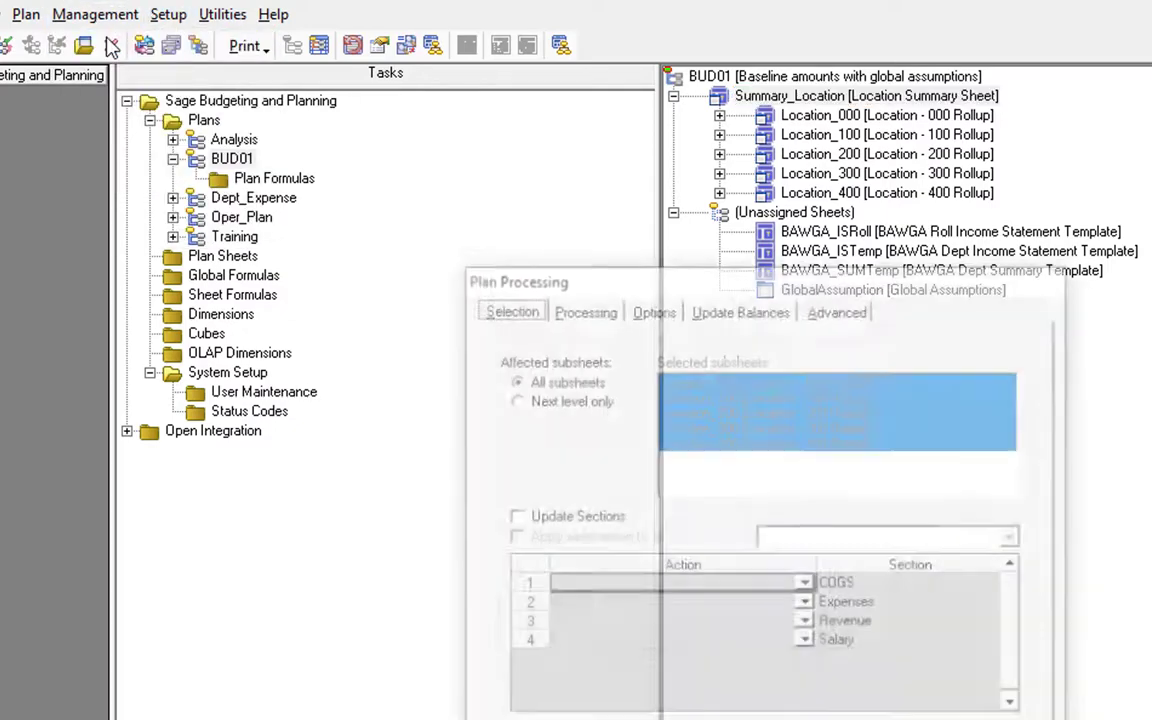
{"action": "left_click_drag", "start_coordinate": [656, 280], "coordinate": [880, 225]}
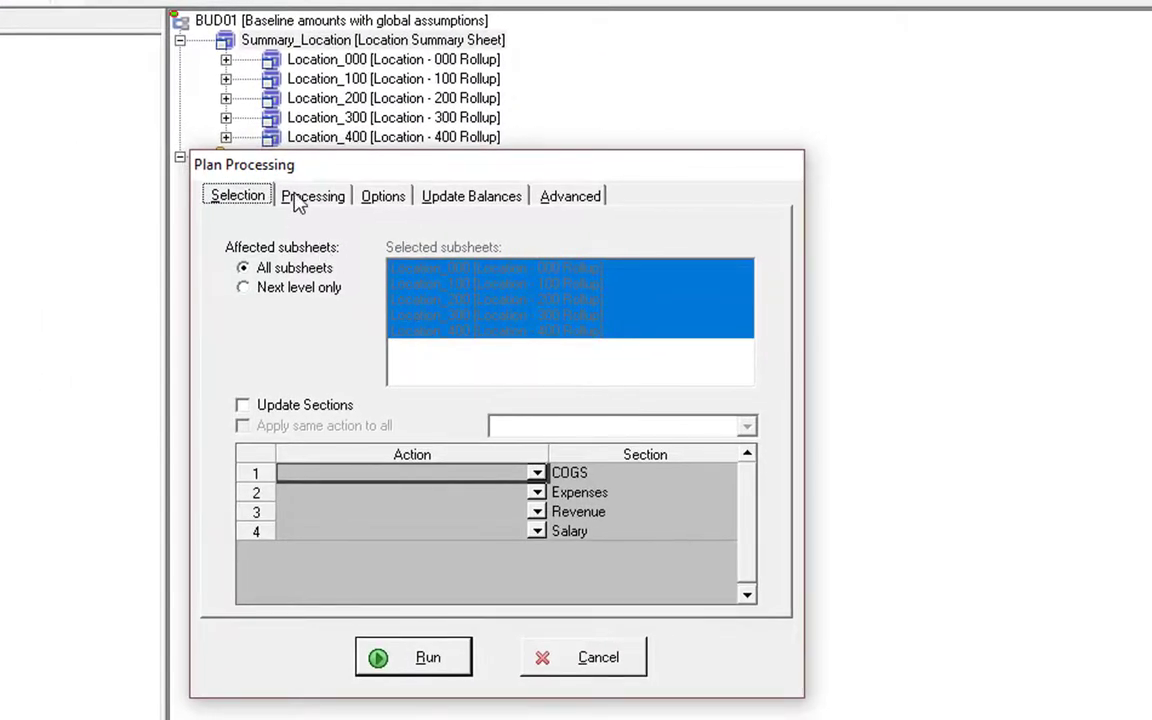
{"action": "left_click", "coordinate": [300, 197]}
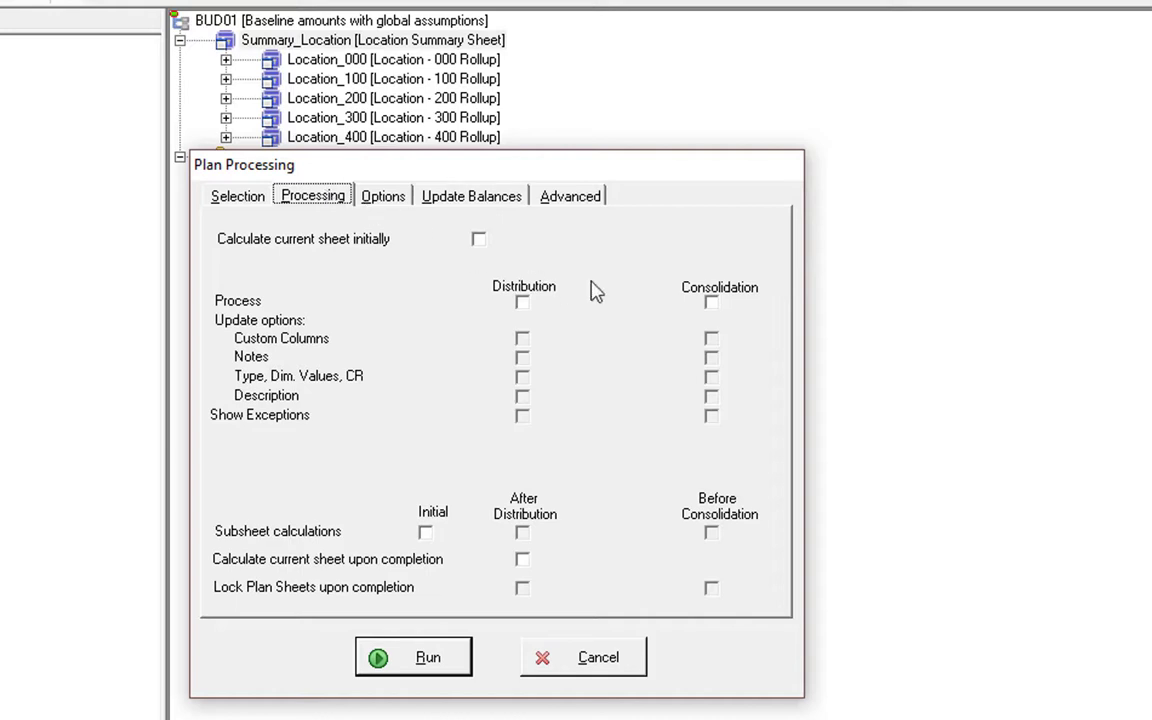
- Run plan processing with consolidation, subsheet calculations before consolidation and current sheet calculation upon completion enabled, and close the processing log
{"action": "left_click", "coordinate": [712, 303]}
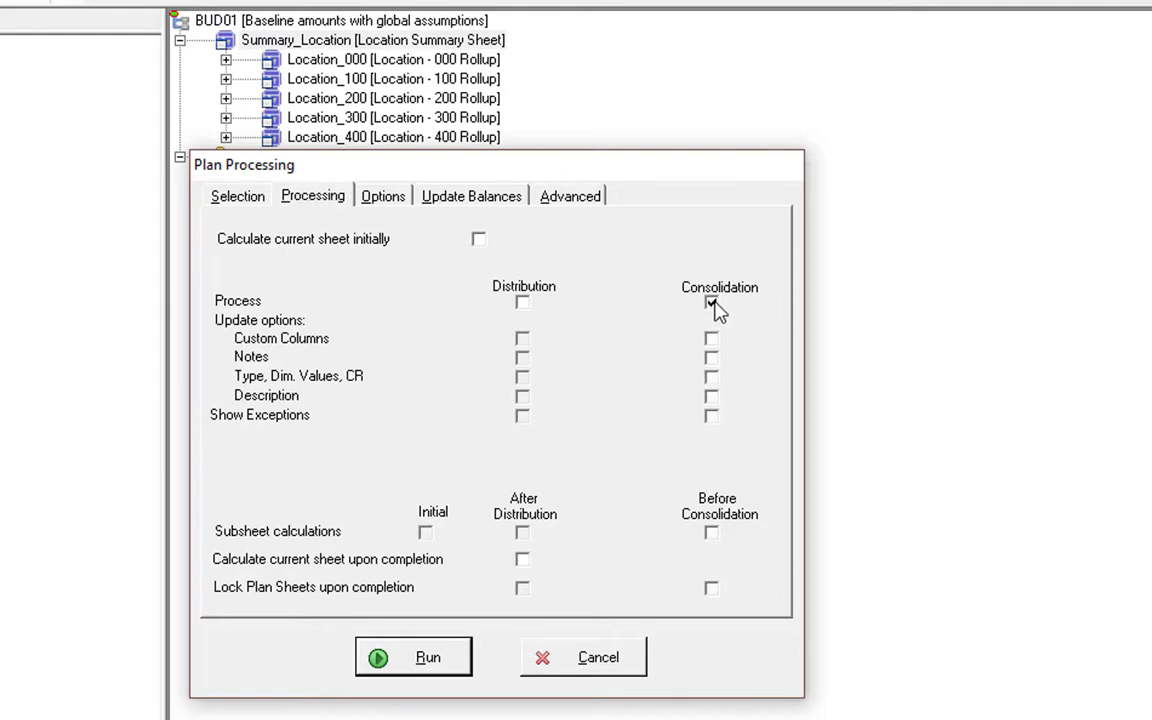
{"action": "left_click", "coordinate": [712, 305]}
{"action": "left_click", "coordinate": [711, 303]}
{"action": "left_click", "coordinate": [711, 536]}
{"action": "left_click", "coordinate": [522, 561]}
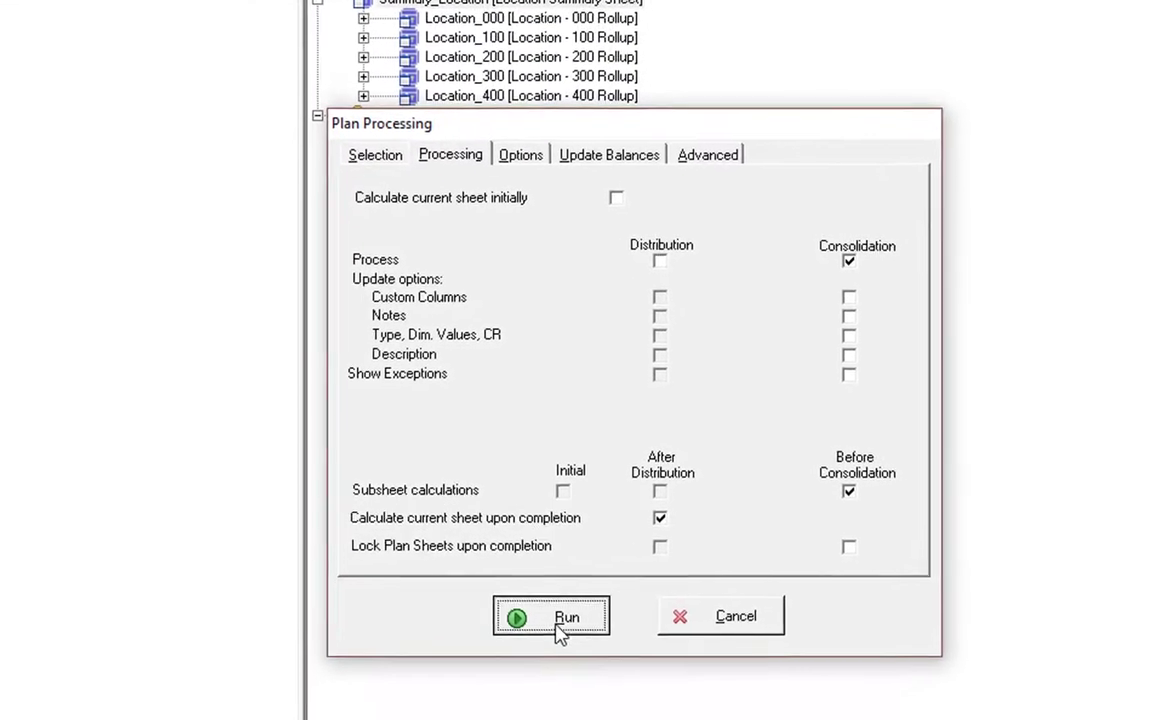
{"action": "left_click", "coordinate": [505, 640]}
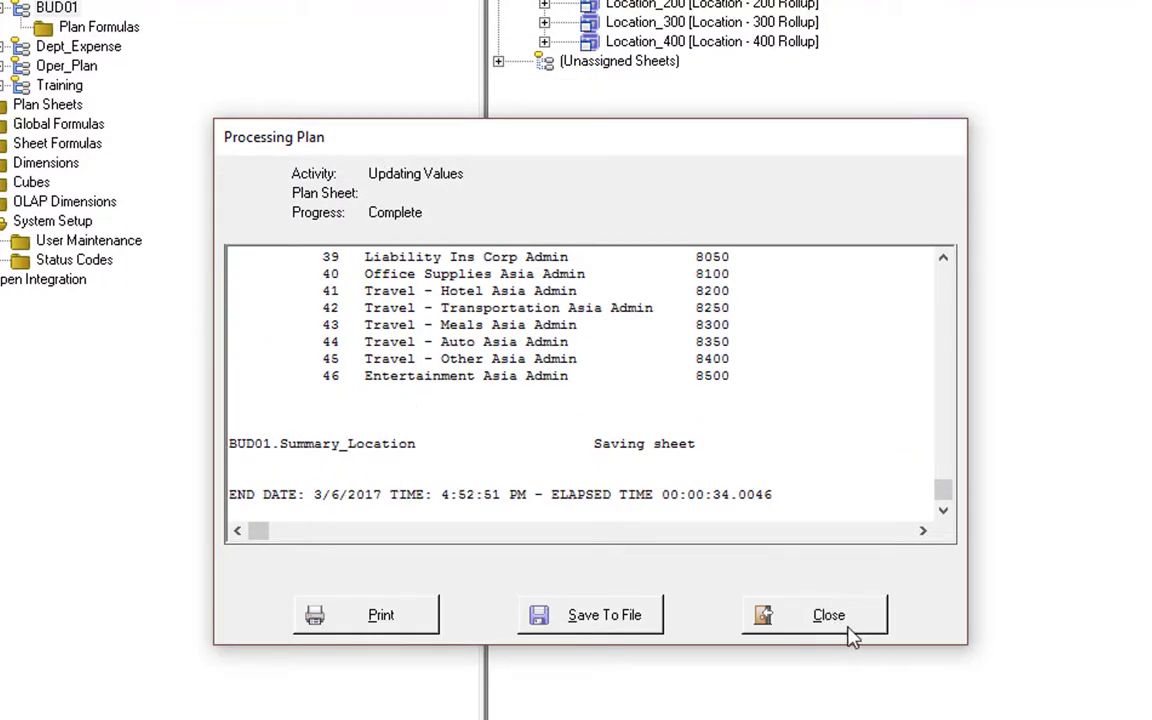
{"action": "left_click", "coordinate": [836, 616]}
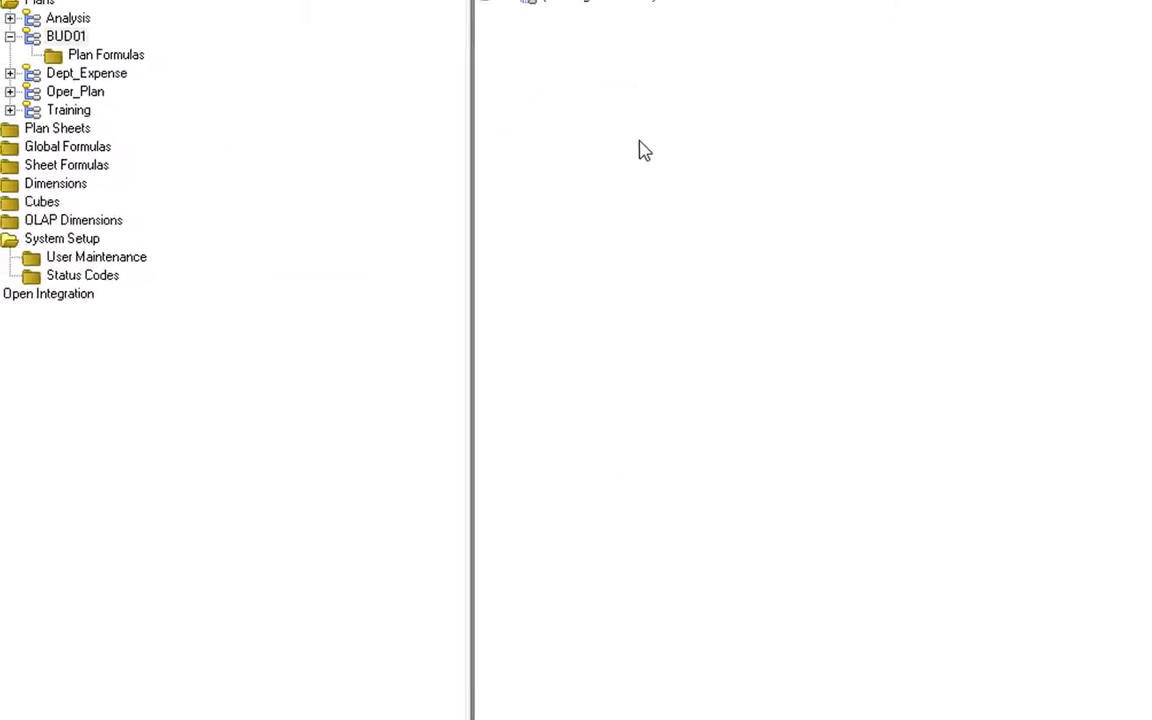
- Review the calculated revenue, COGS, expense and spread rows of the Departme_100_100 sheet under Location_100, and close the sheet
{"action": "left_click", "coordinate": [466, 20]}
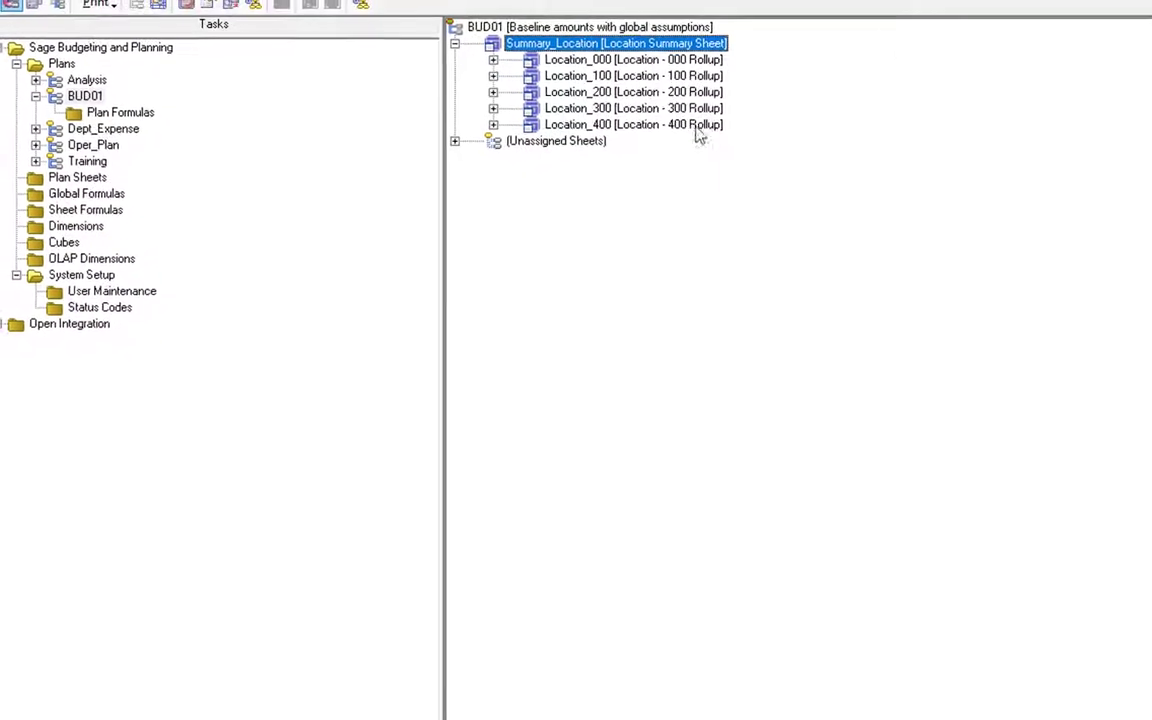
{"action": "left_click", "coordinate": [490, 82]}
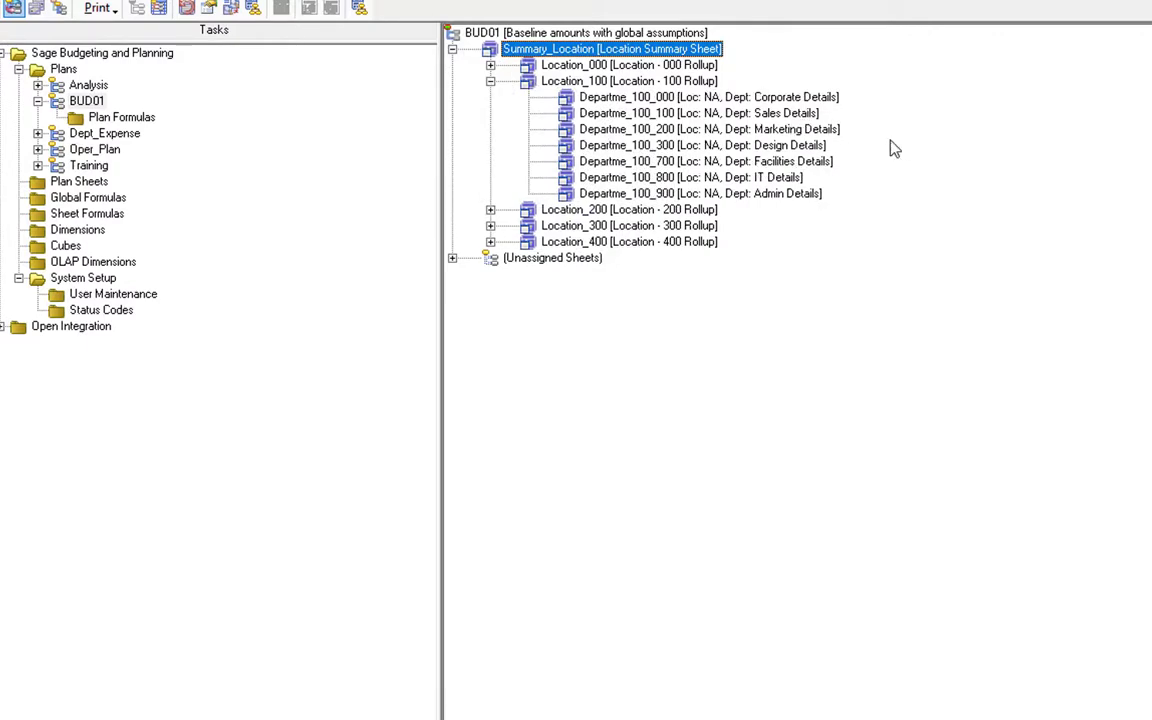
{"action": "double_click", "coordinate": [601, 115]}
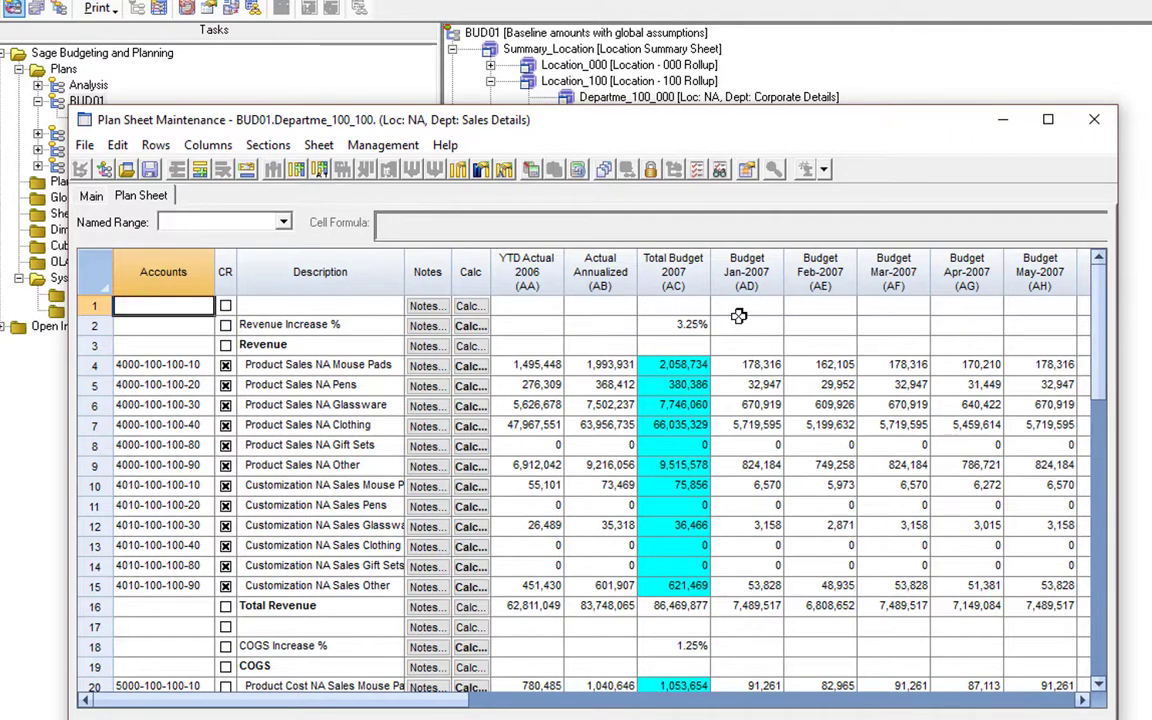
{"action": "scroll", "coordinate": [876, 407], "scroll_direction": "down", "scroll_amount": 4}
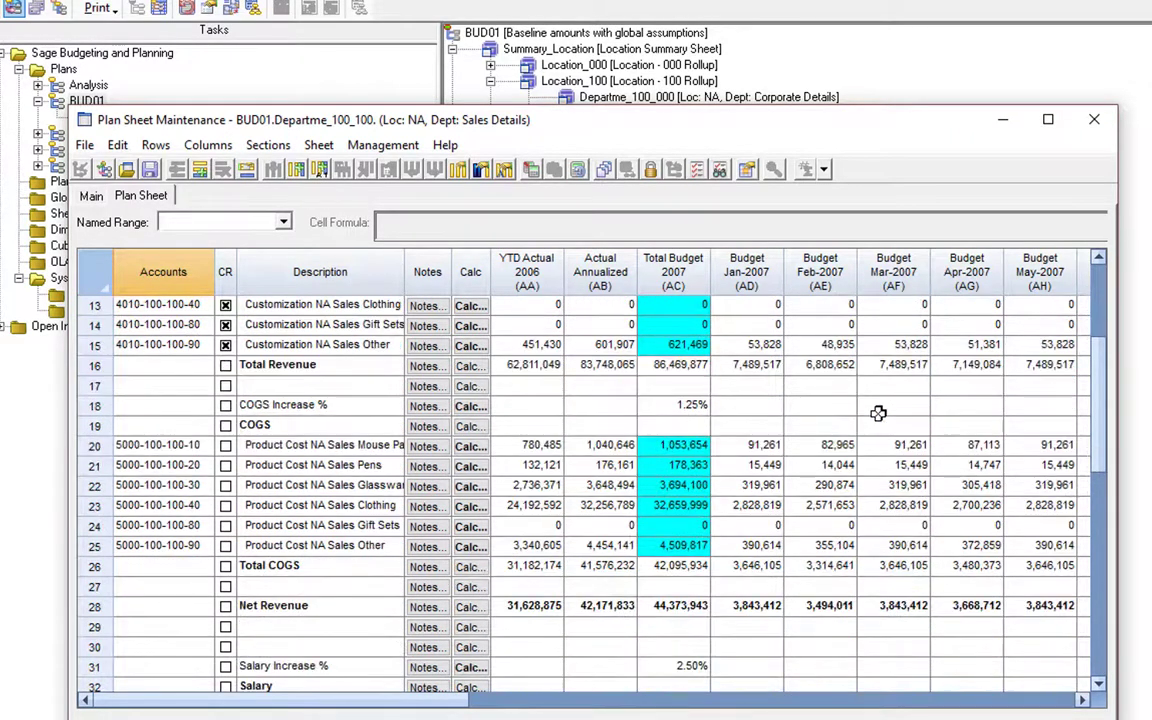
{"action": "scroll", "coordinate": [876, 410], "scroll_direction": "down", "scroll_amount": 11}
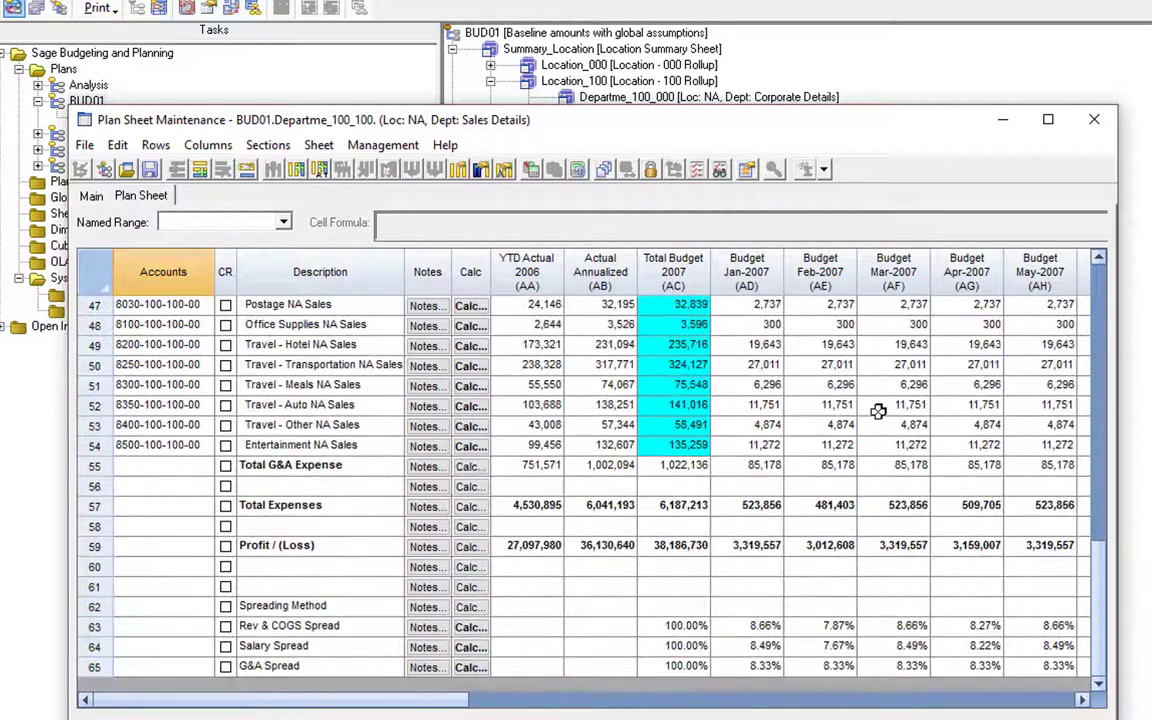
{"action": "left_click", "coordinate": [1094, 121]}
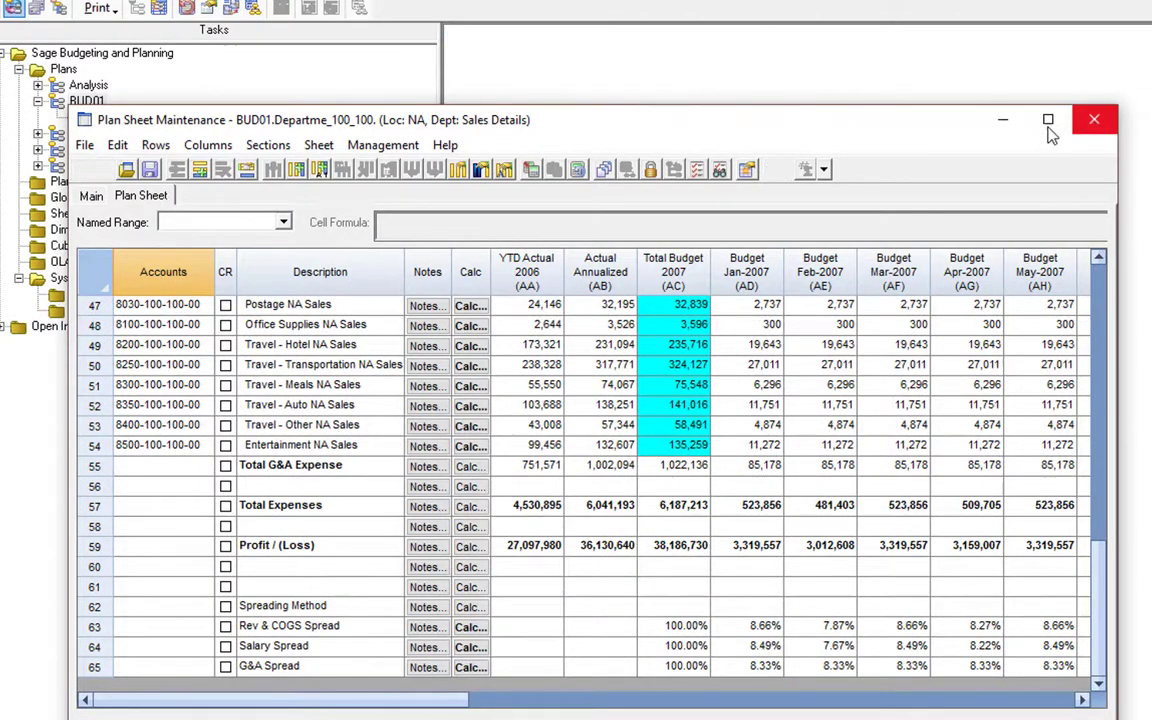
- Review the consolidated budget amounts in the Location_100 rollup sheet from revenue through Profit / (Loss), and close it
{"action": "double_click", "coordinate": [560, 82]}
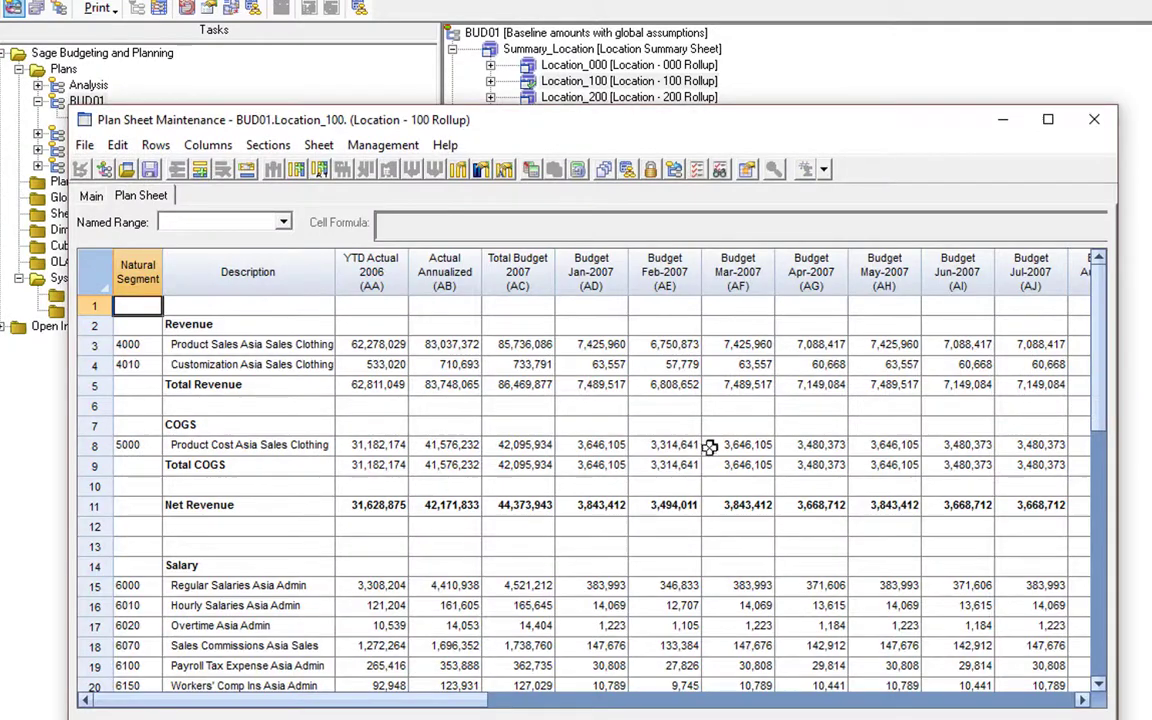
{"action": "scroll", "coordinate": [620, 420], "scroll_direction": "down", "scroll_amount": 11}
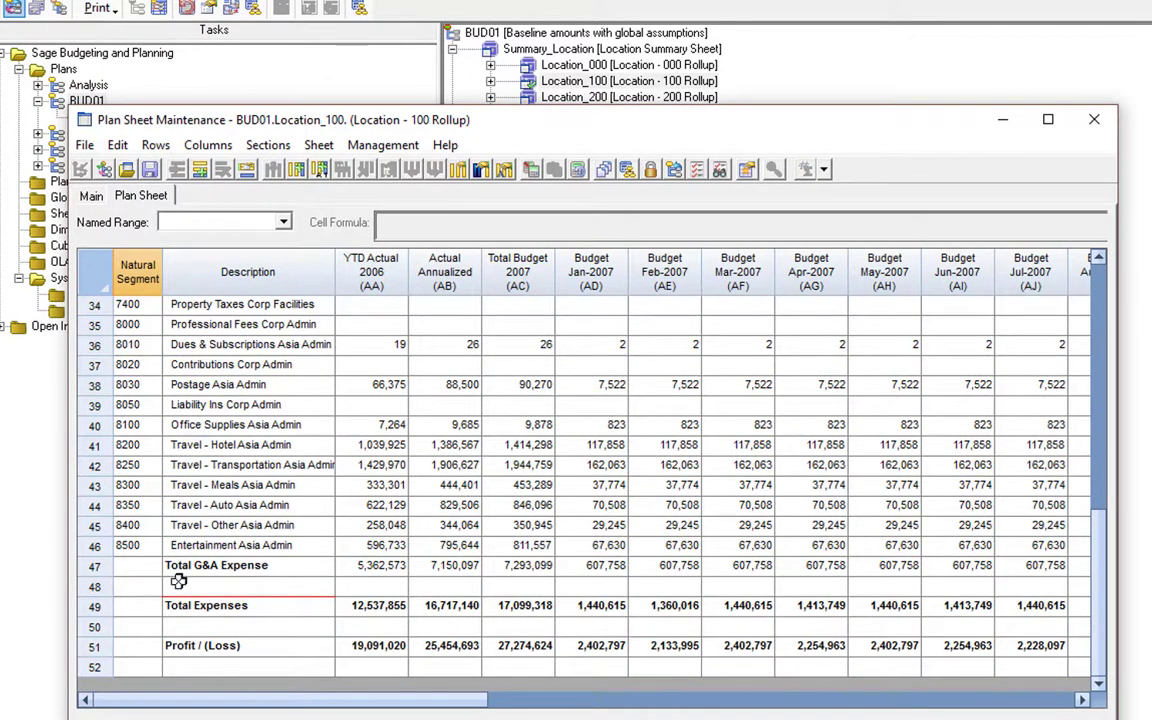
{"action": "scroll", "coordinate": [586, 478], "scroll_direction": "up", "scroll_amount": 11}
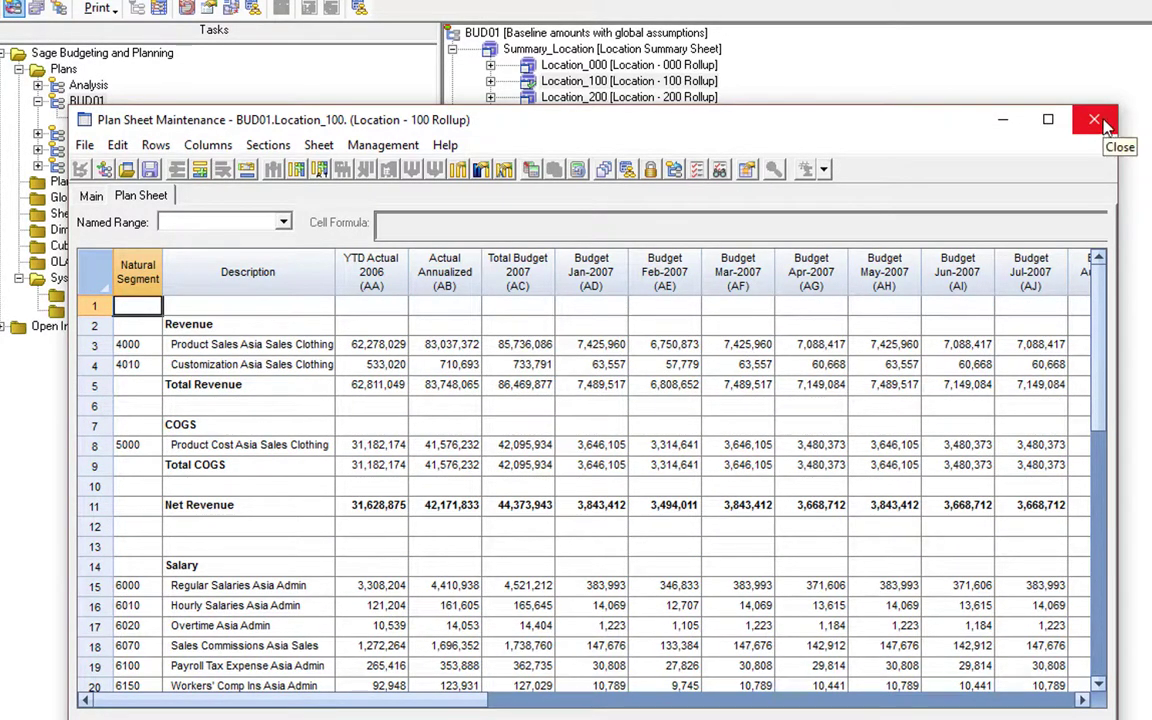
{"action": "left_click", "coordinate": [1097, 124]}
- Open the Summary_Location sheet and examine its consolidated budget amounts from revenue through Profit / (Loss)
{"action": "double_click", "coordinate": [465, 50]}
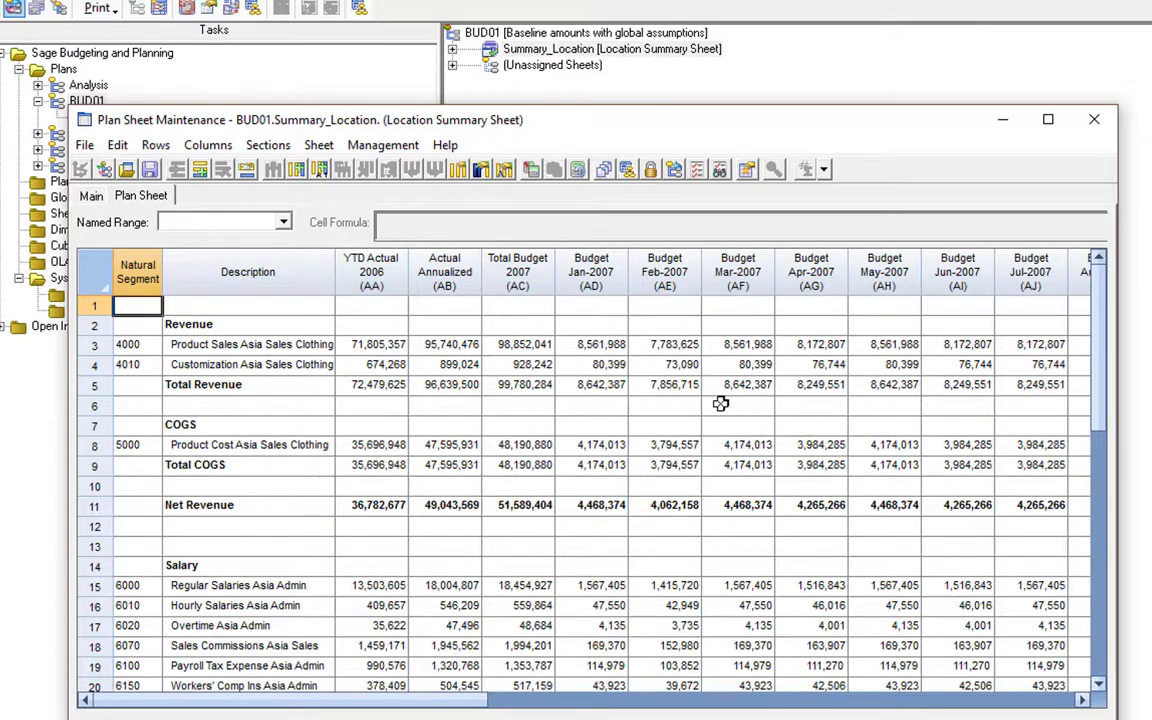
{"action": "scroll", "coordinate": [630, 418], "scroll_direction": "down", "scroll_amount": 11}
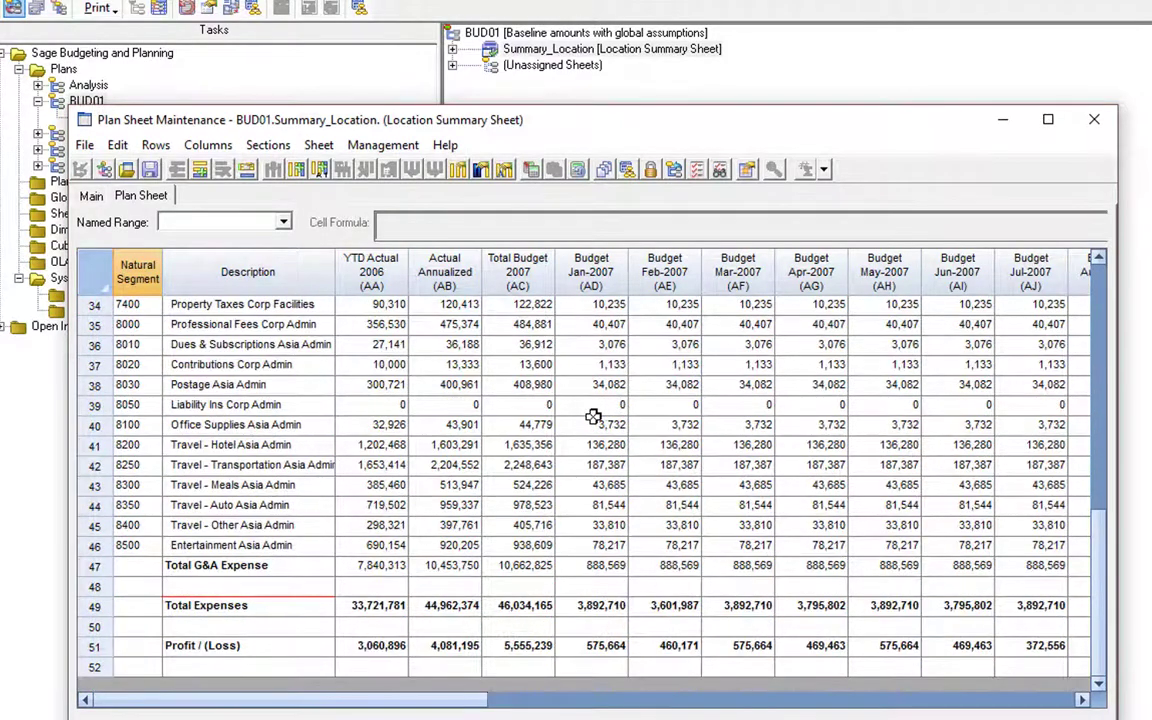
{"action": "scroll", "coordinate": [600, 417], "scroll_direction": "up", "scroll_amount": 9}
{"action": "scroll", "coordinate": [593, 416], "scroll_direction": "up", "scroll_amount": 2}
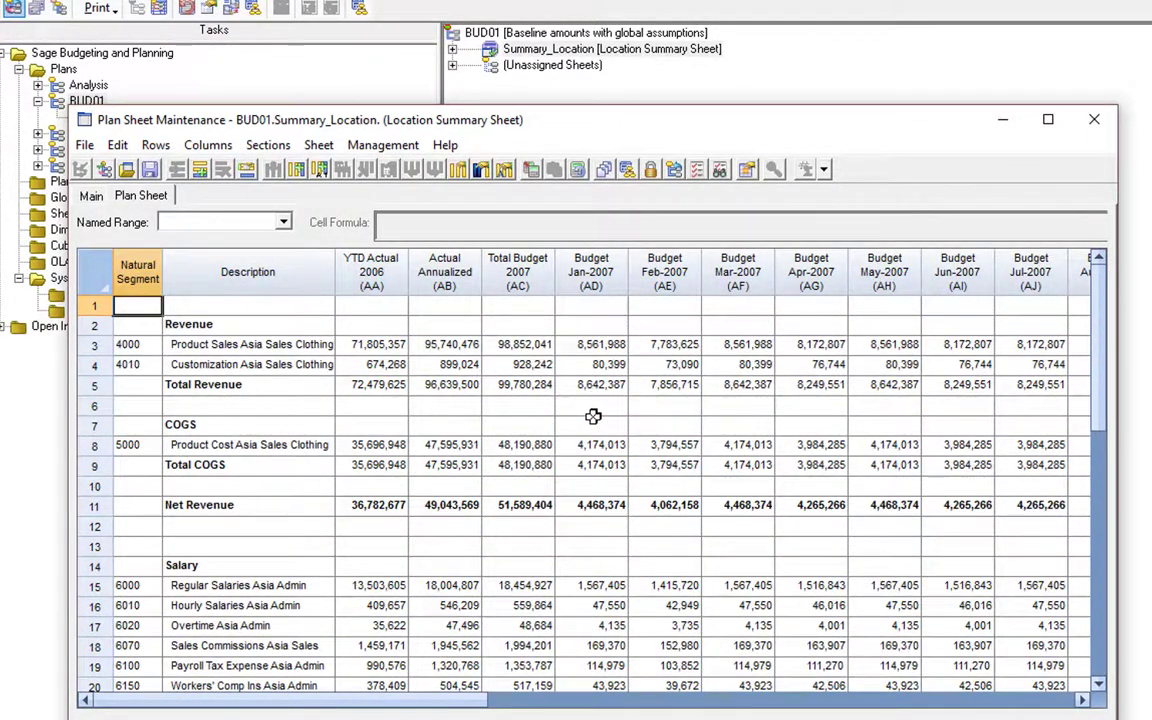